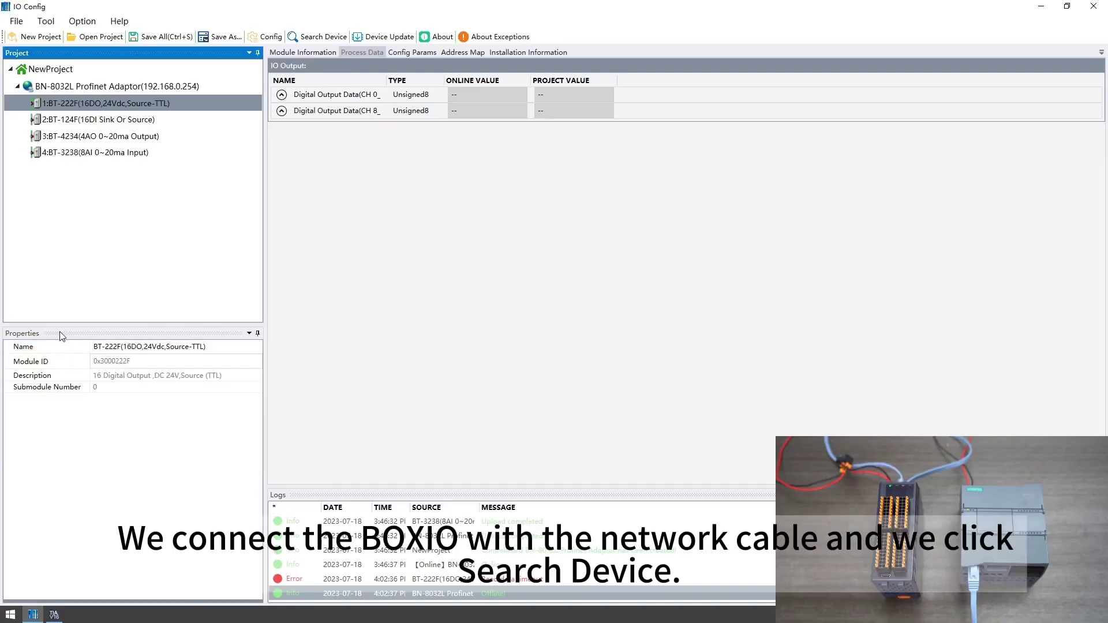
- Search the network for the BN-8032L adaptor and upload its four-module configuration into a NewProject
left_click(295, 37)
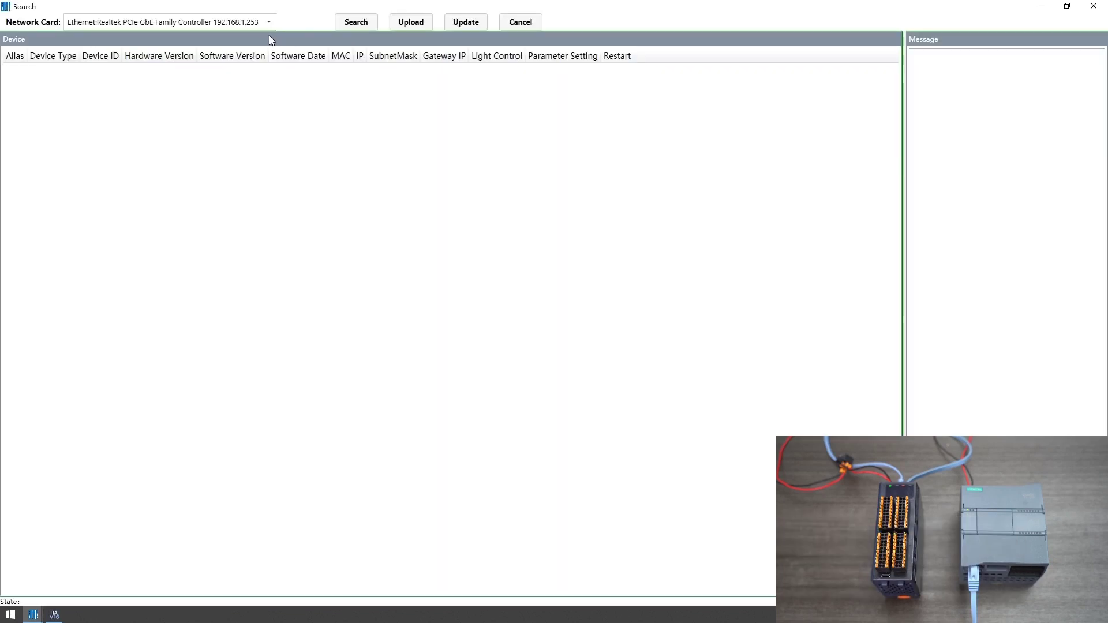
left_click(365, 22)
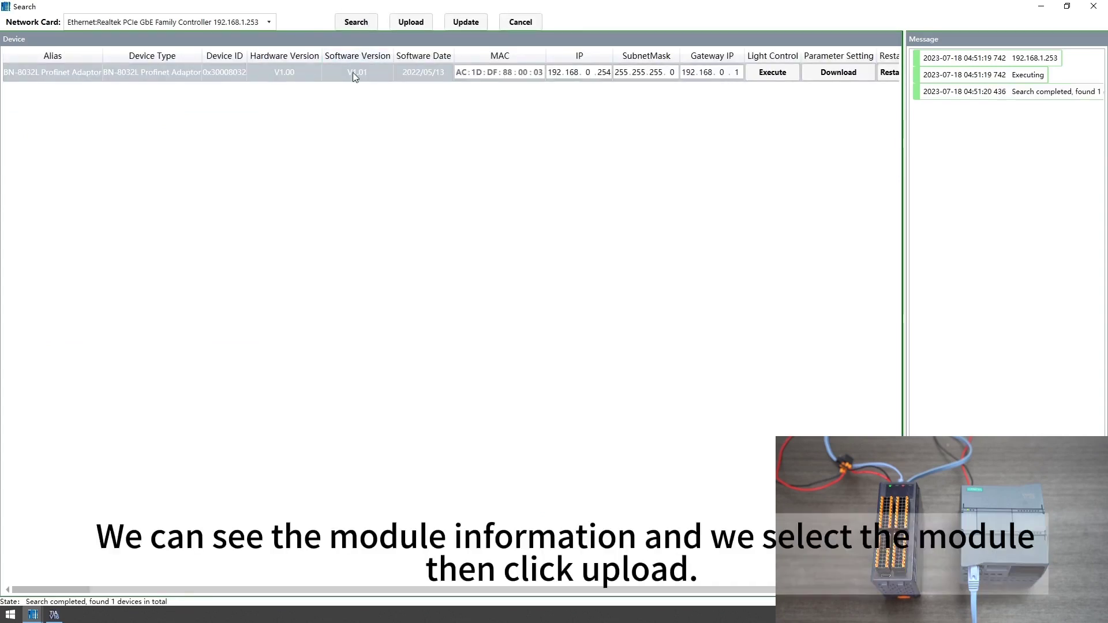
left_click(412, 22)
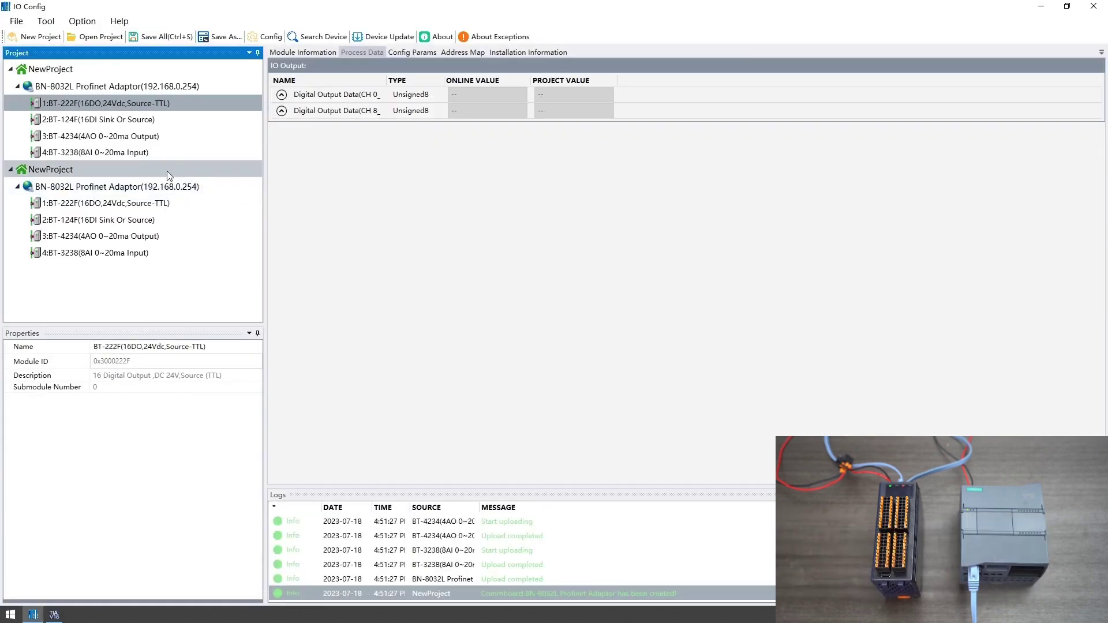
- Display the uploaded BN-8032L's Config Params: Reset Output Value, IP 192.168.0.254, gateway 192.168.0.1
left_click(18, 87)
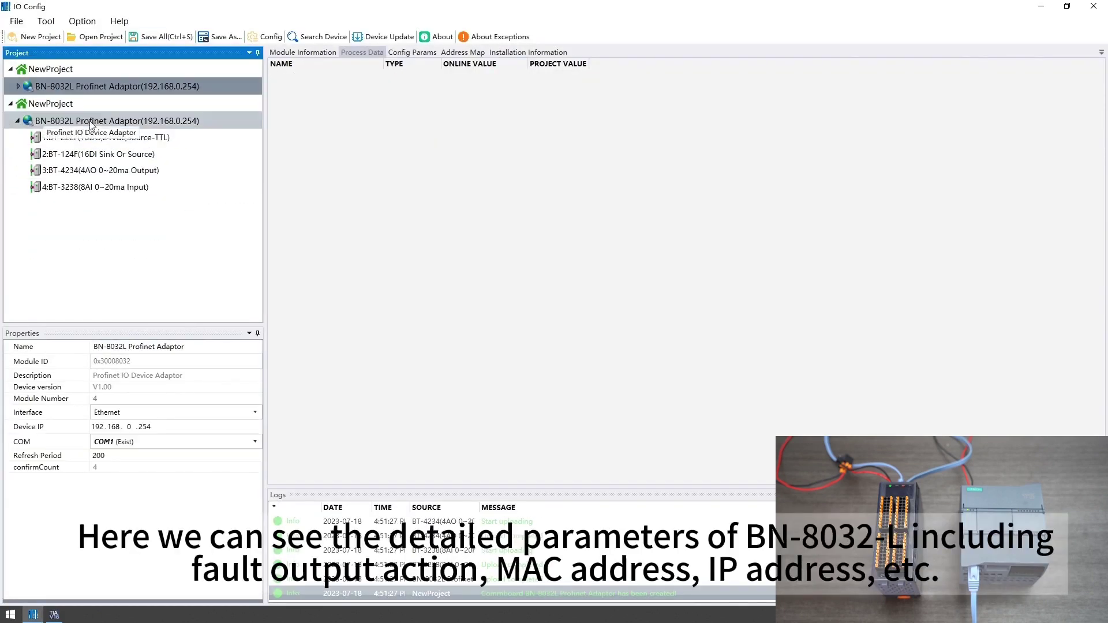
left_click(152, 121)
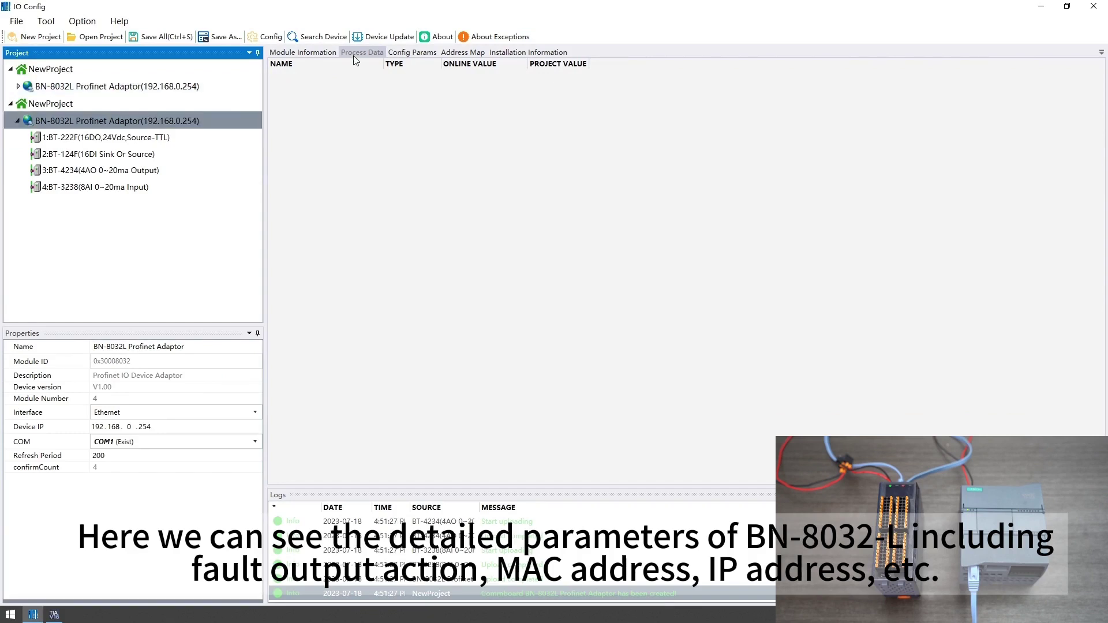
left_click(404, 53)
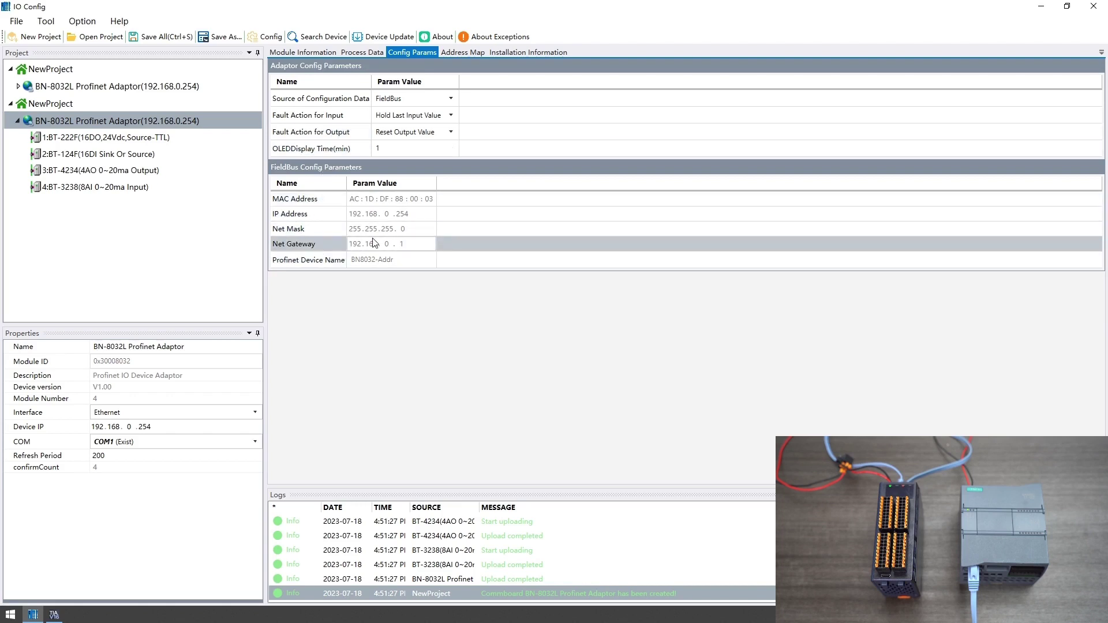
- Review the parameters of BT-222F, BT-124F (input filtering time) and BT-4234 (CH 0 at 4-20mA)
left_click(148, 138)
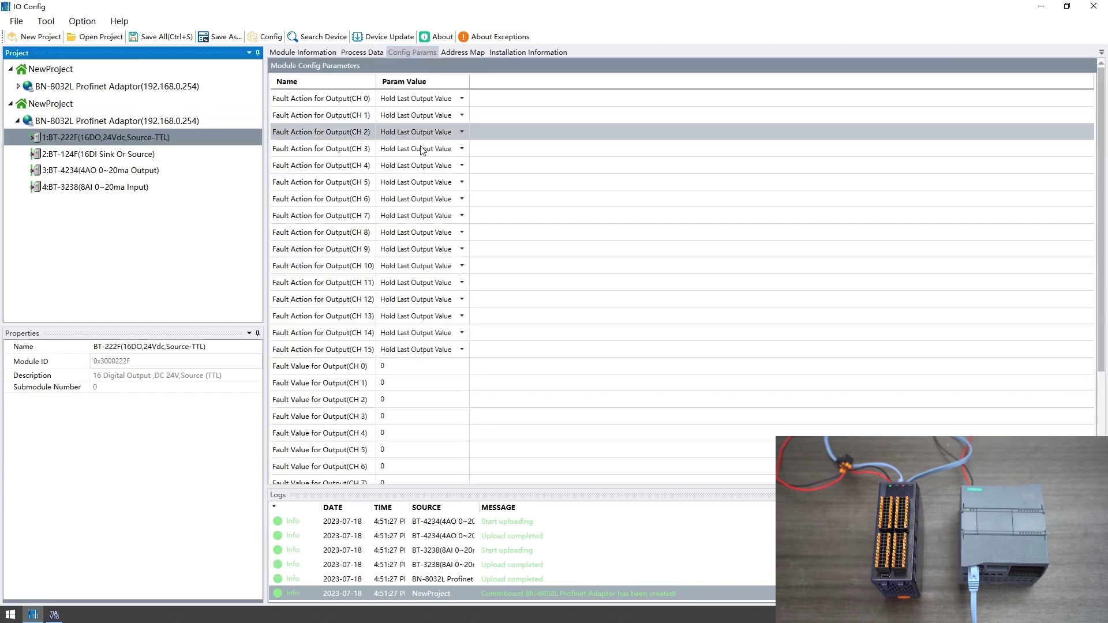
scroll(430, 230, "down", 2)
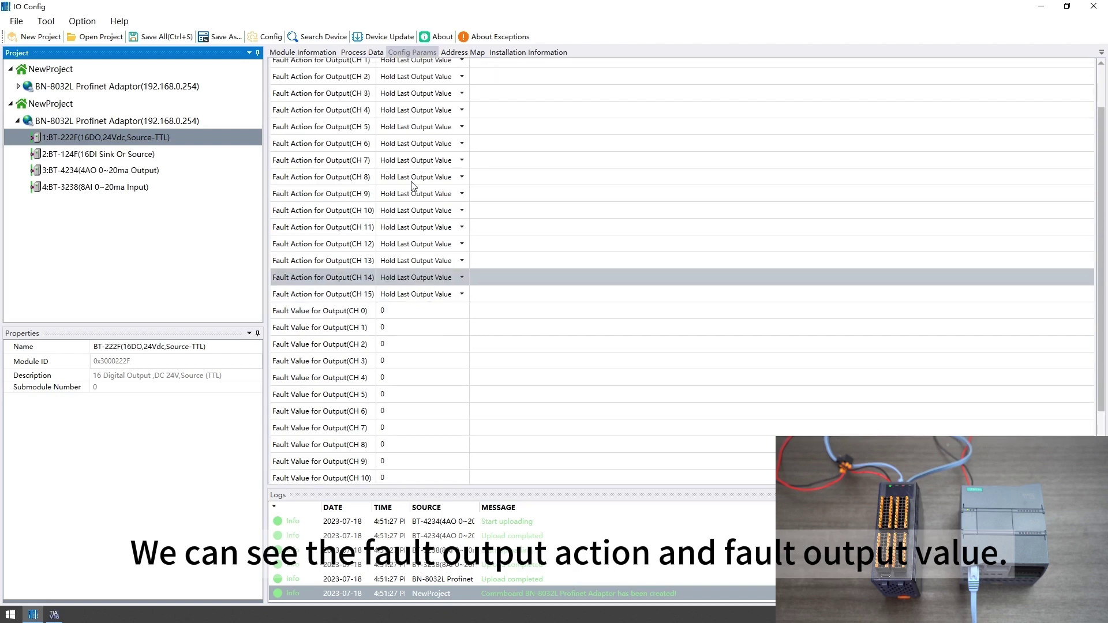
left_click(156, 155)
left_click(376, 100)
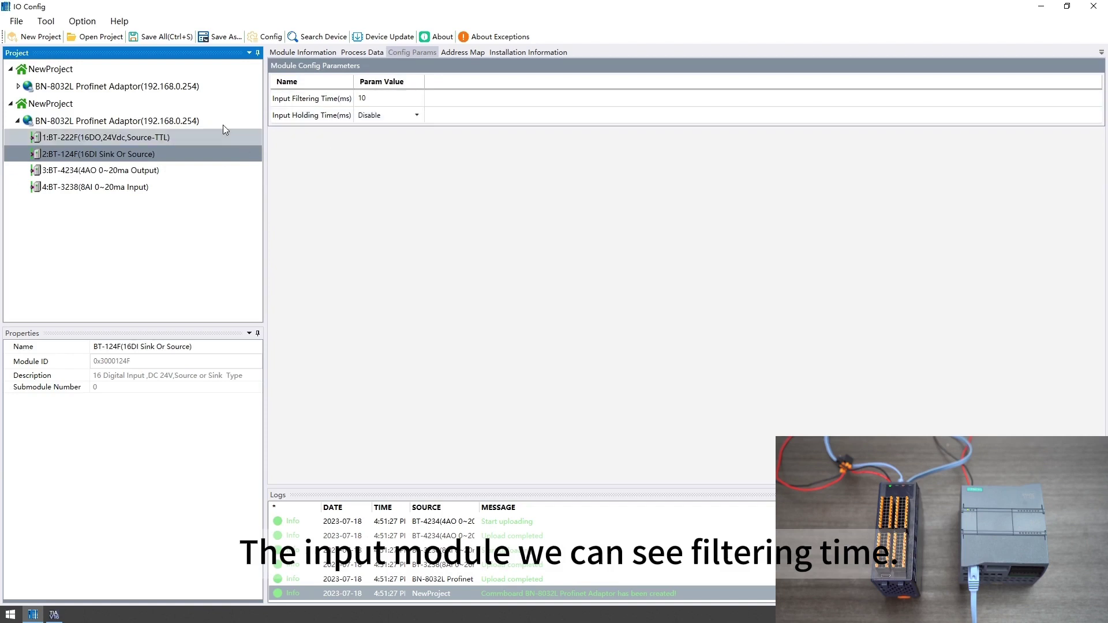
left_click(144, 168)
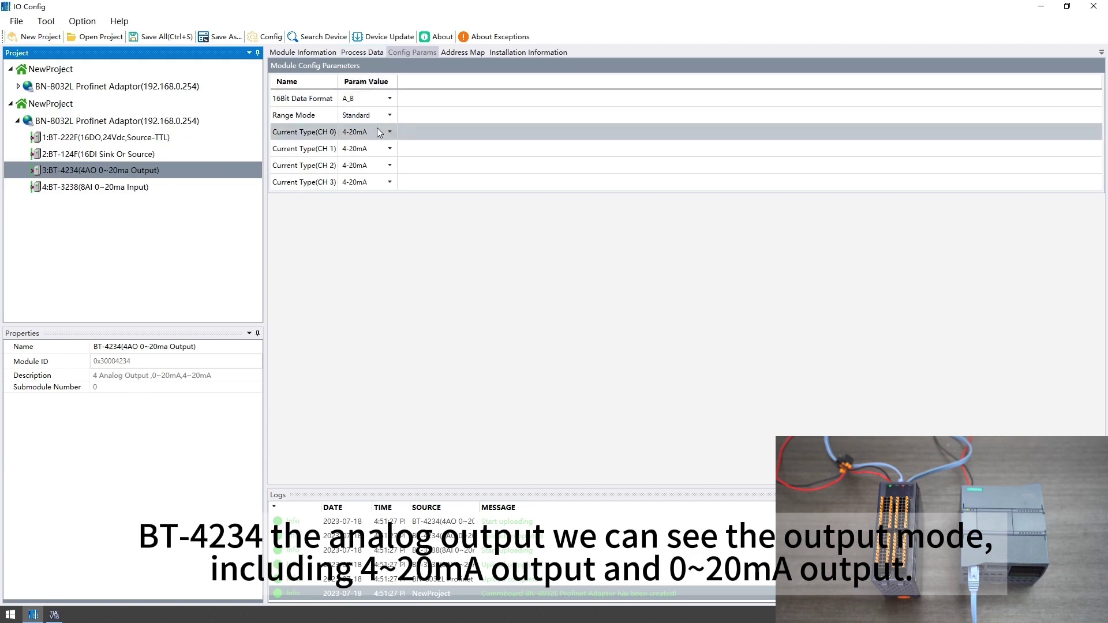
left_click(379, 132)
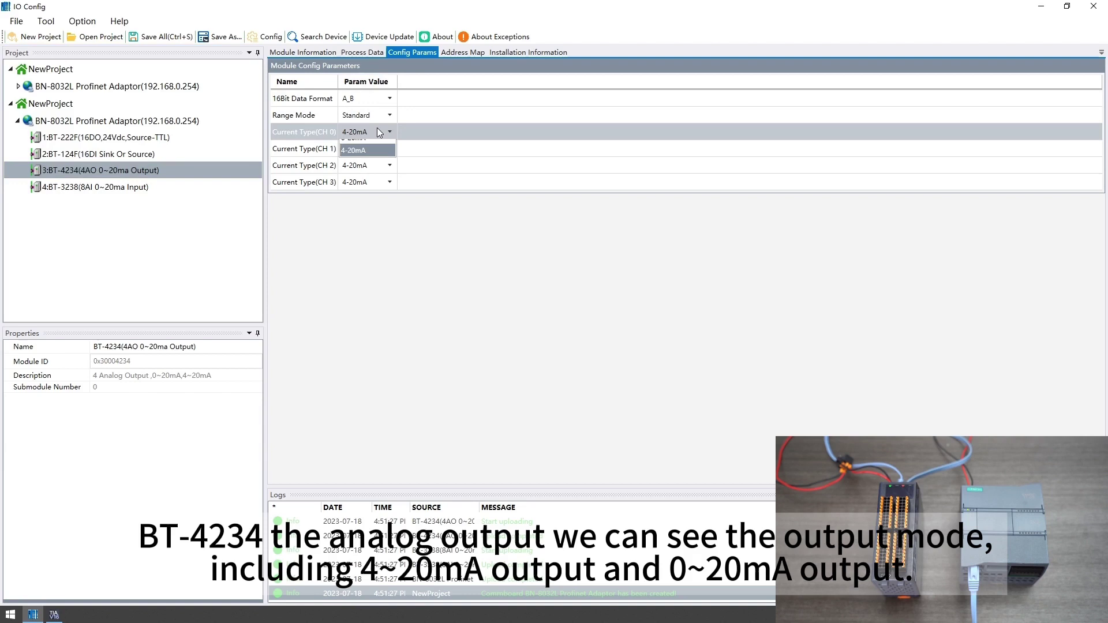
left_click(378, 132)
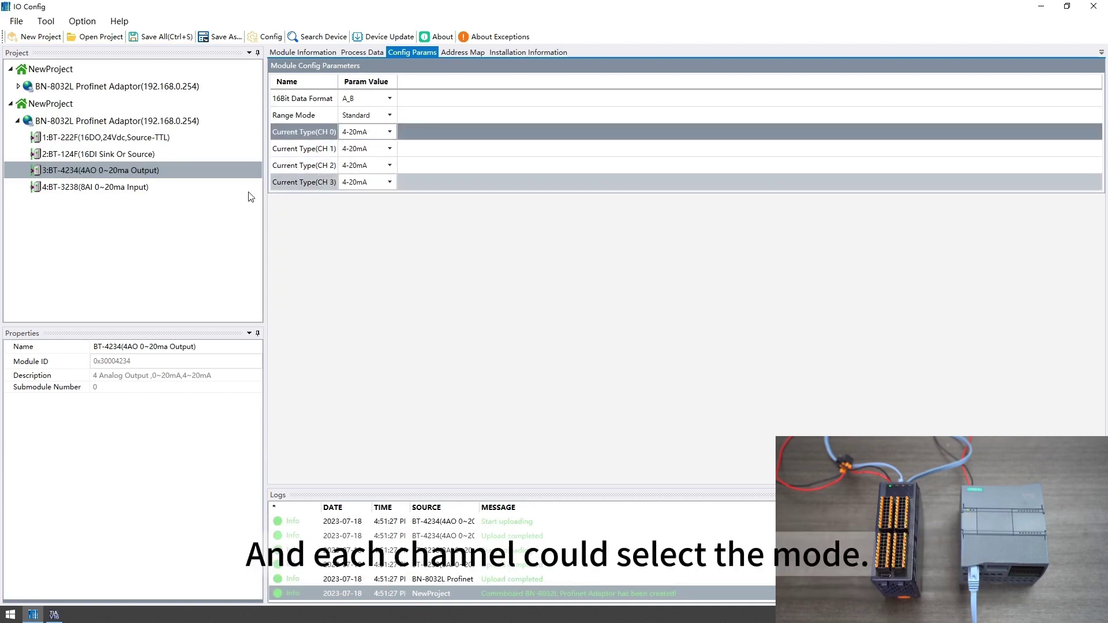
- Inspect BT-3238's parameters and its CH 0 current type choices, all channels at 4-20mA
left_click(141, 188)
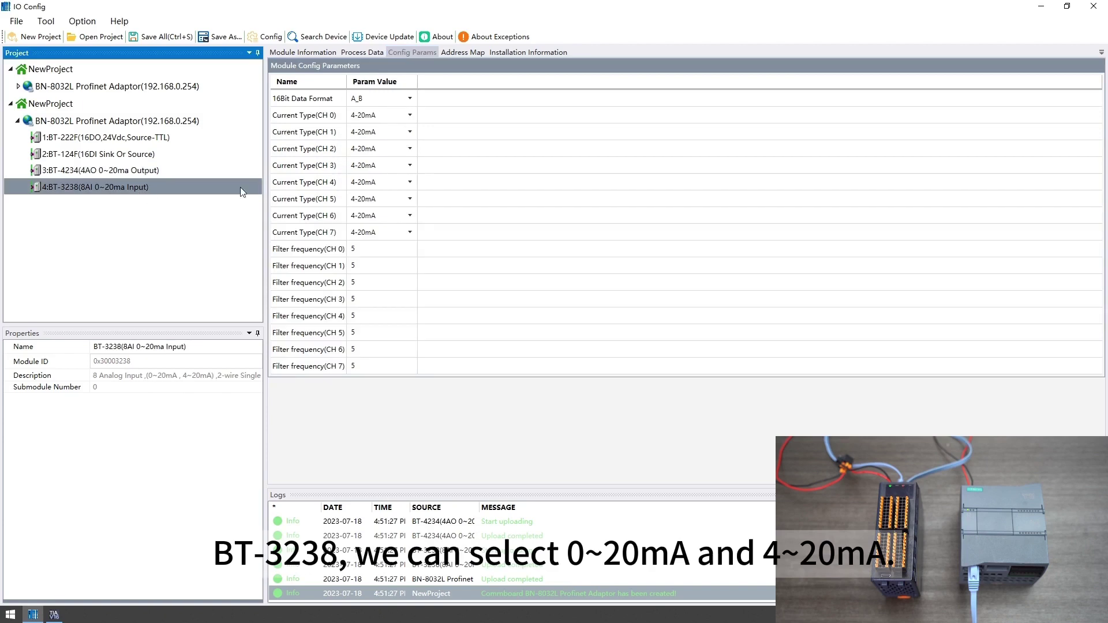
left_click(390, 116)
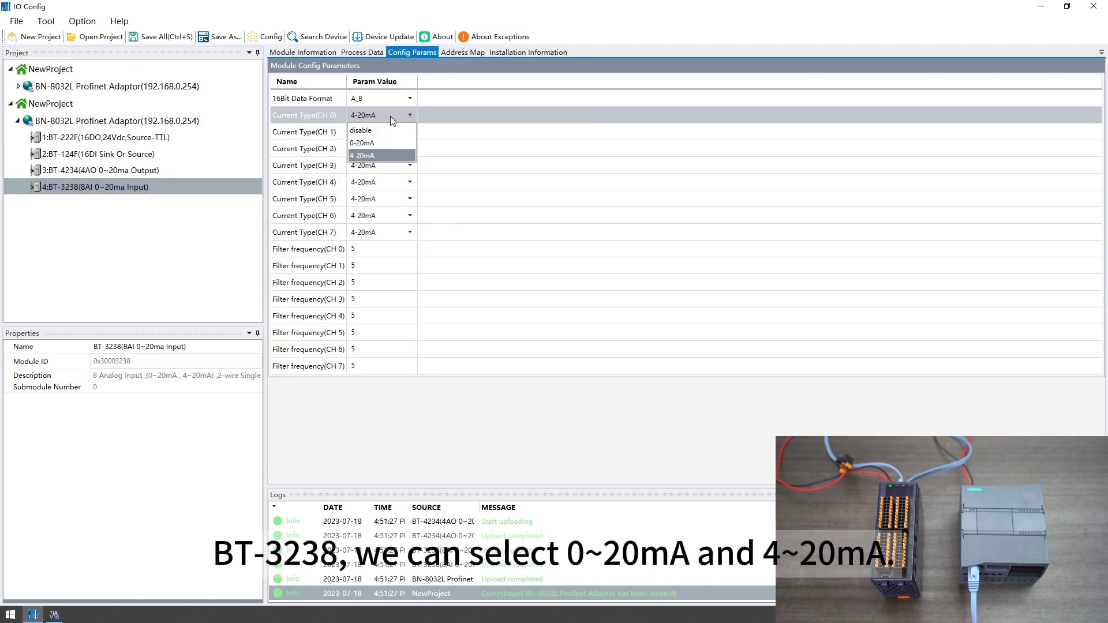
left_click(390, 116)
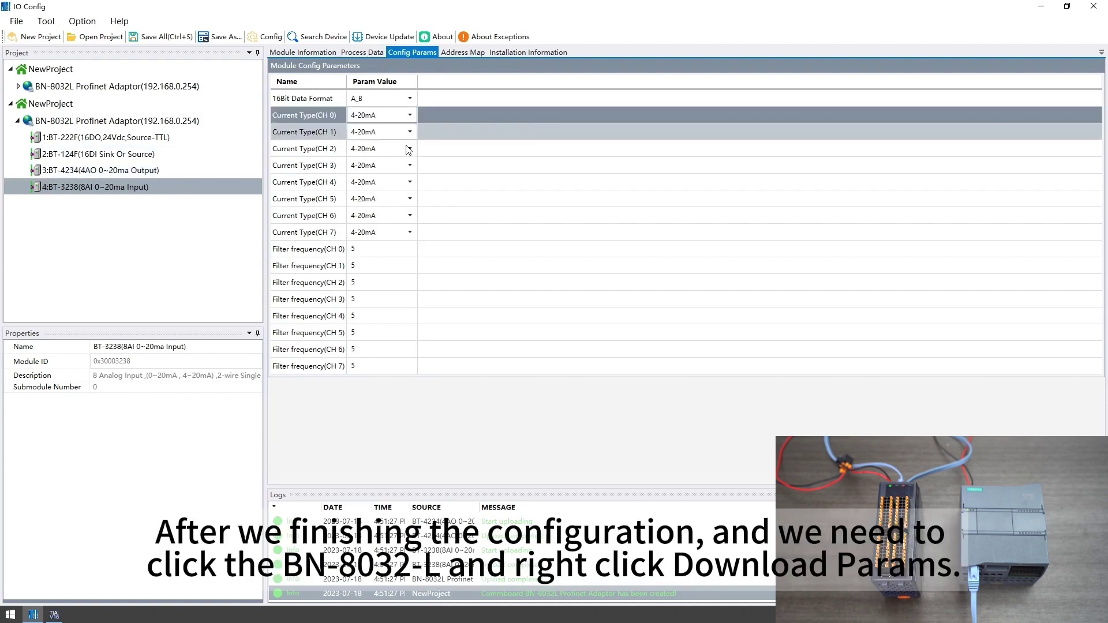
left_click(395, 117)
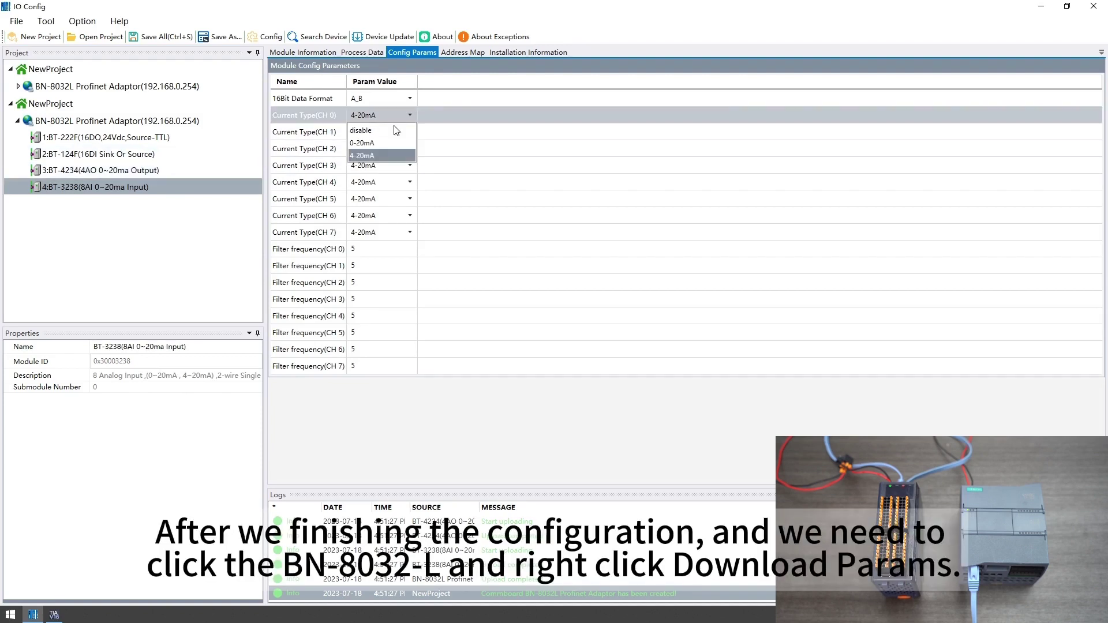
- Set BT-3238 CH 0 to 0-20mA, check the adaptor's commands without downloading, then select BT-222F
left_click(394, 143)
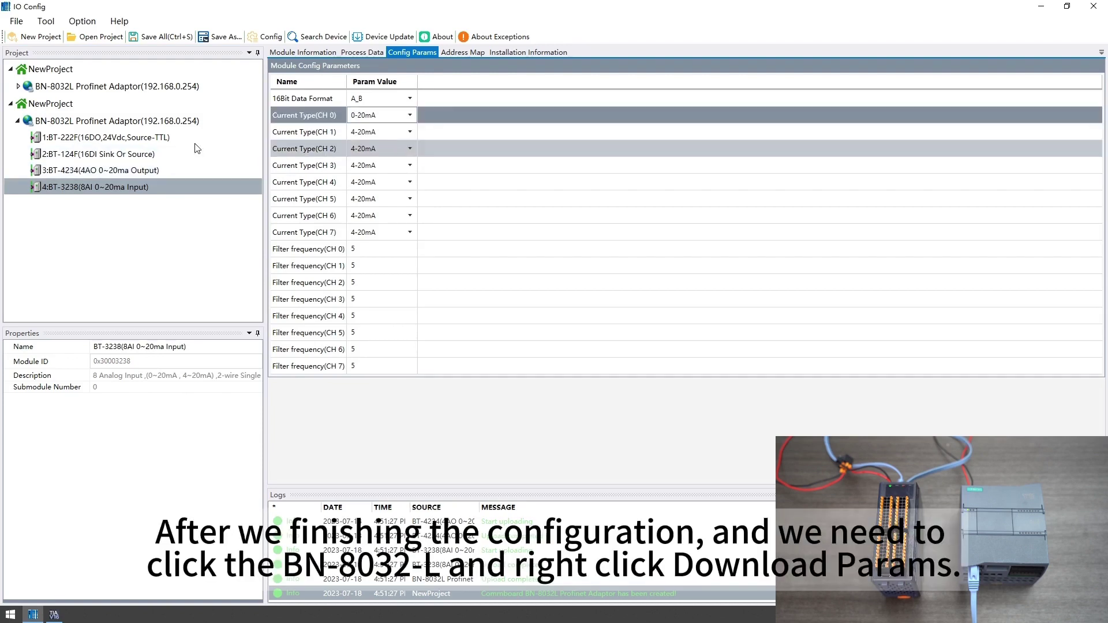
left_click(127, 123)
right_click(127, 124)
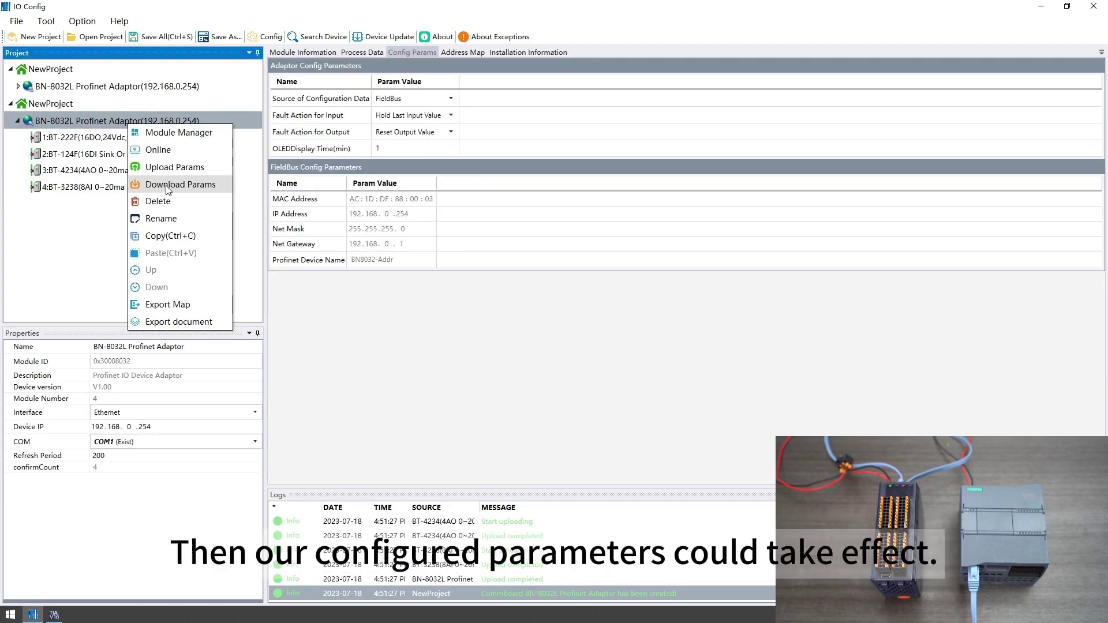
left_click(104, 214)
left_click(119, 173)
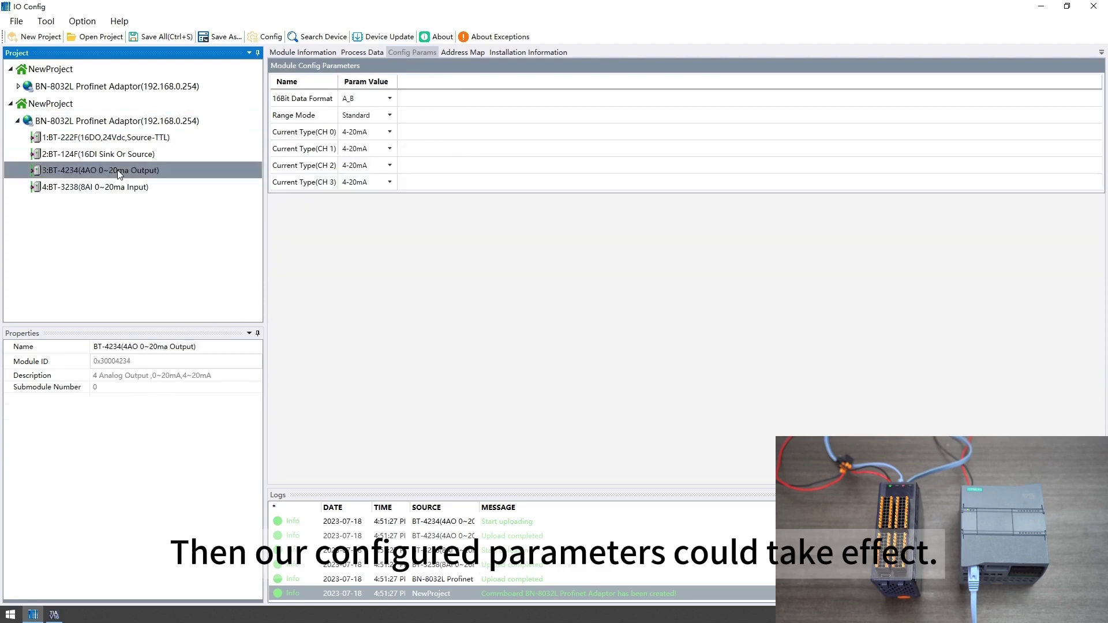
left_click(153, 138)
- Show BT-222F's process data and take the BN-8032L adaptor online
left_click(354, 51)
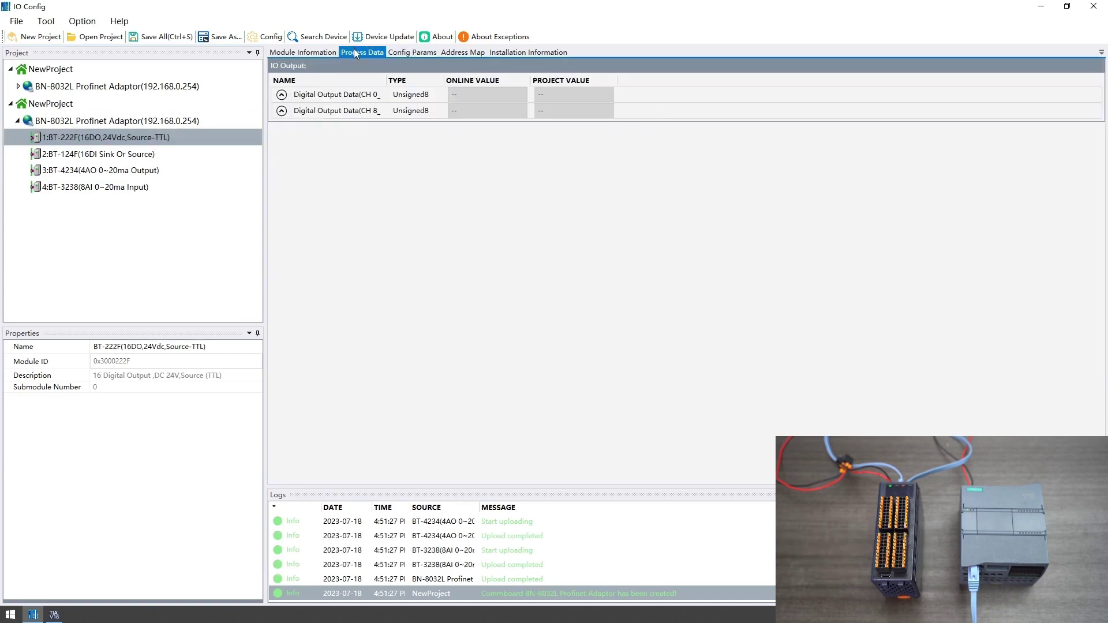
left_click(282, 93)
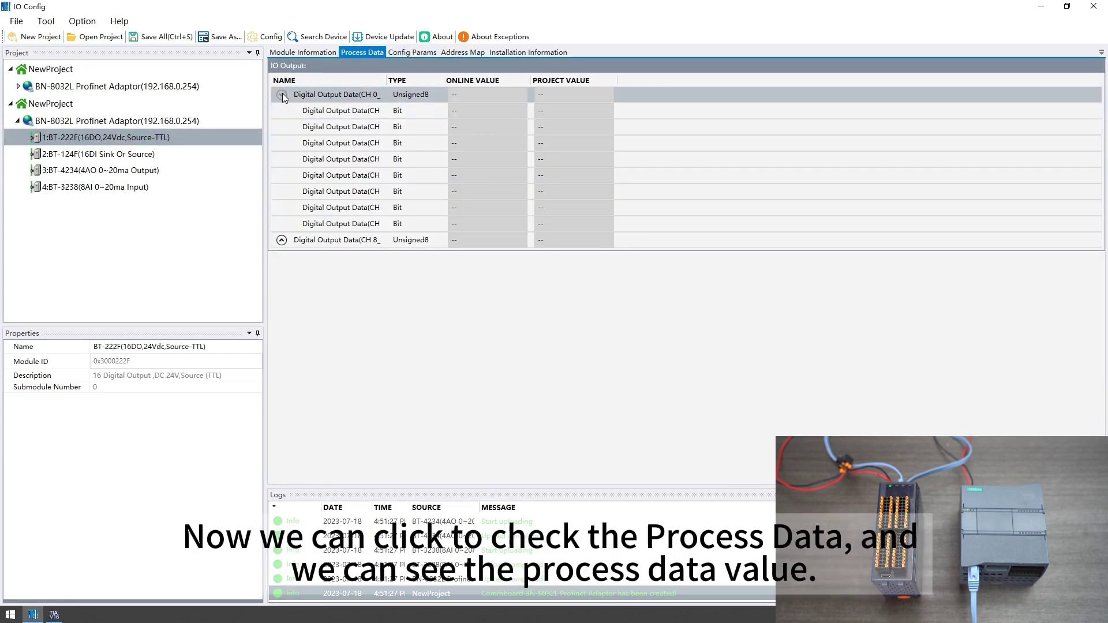
left_click(283, 94)
left_click(181, 121)
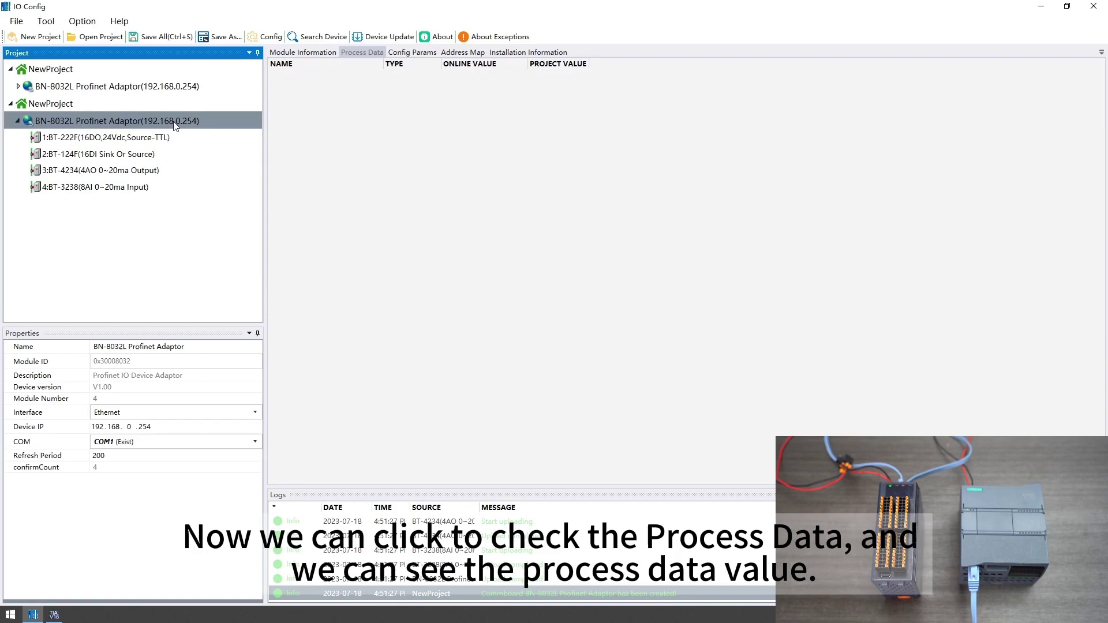
right_click(172, 121)
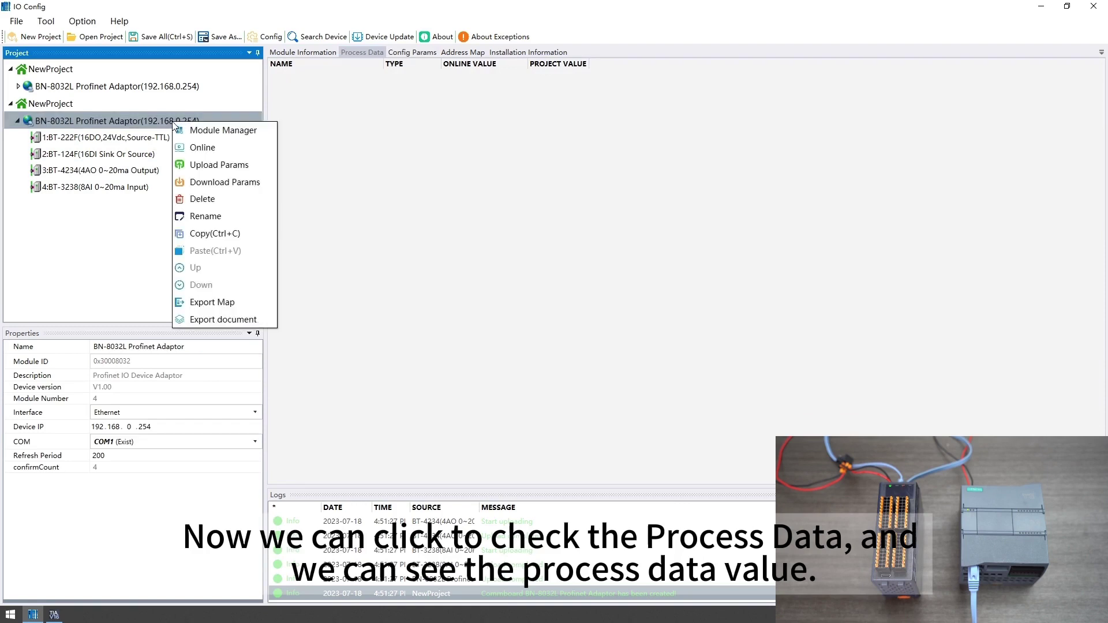
left_click(198, 148)
left_click(139, 138)
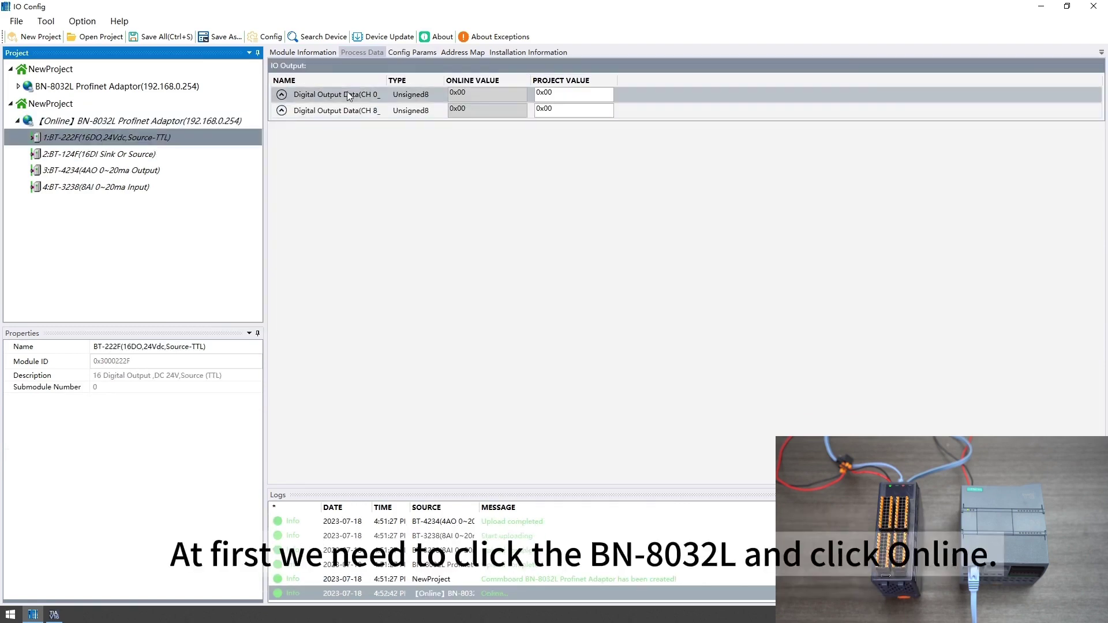
- Inspect BT-222F's CH 0/CH 8 output bits and BT-124F's input bits with a wider ONLINE VALUE column
left_click(282, 95)
left_click(282, 95)
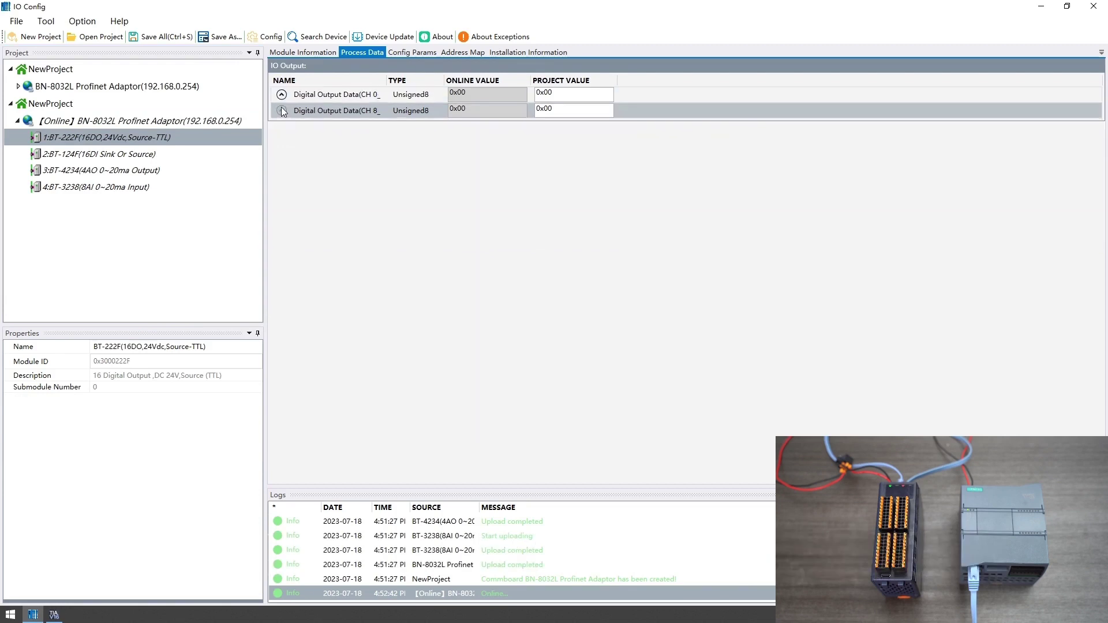
left_click(282, 110)
left_click(282, 110)
left_click(152, 157)
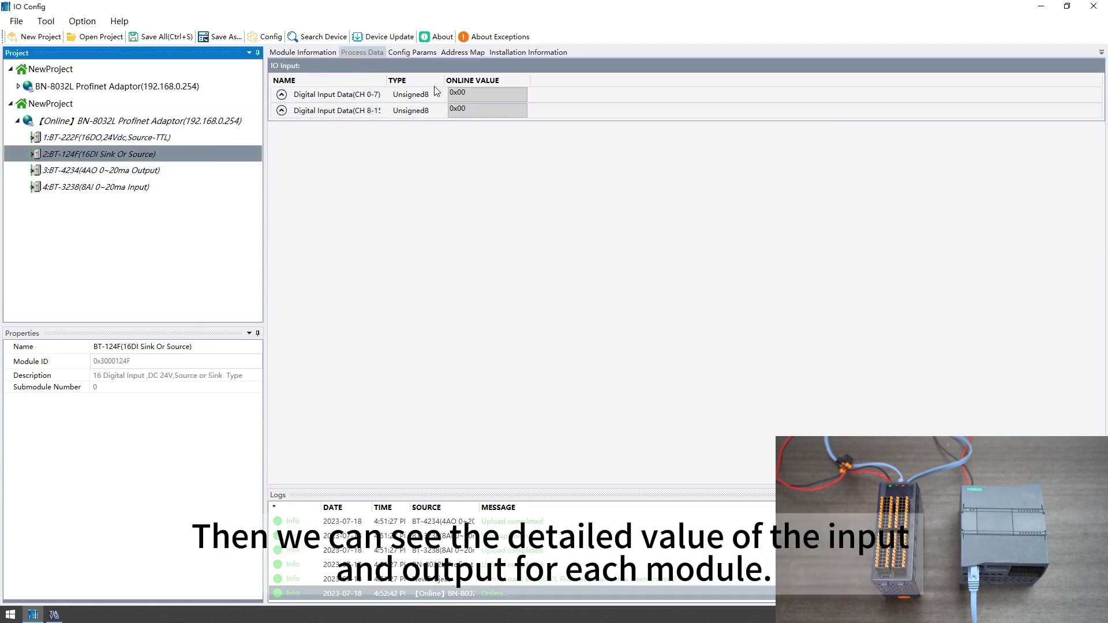
left_click_drag(445, 80, 483, 81)
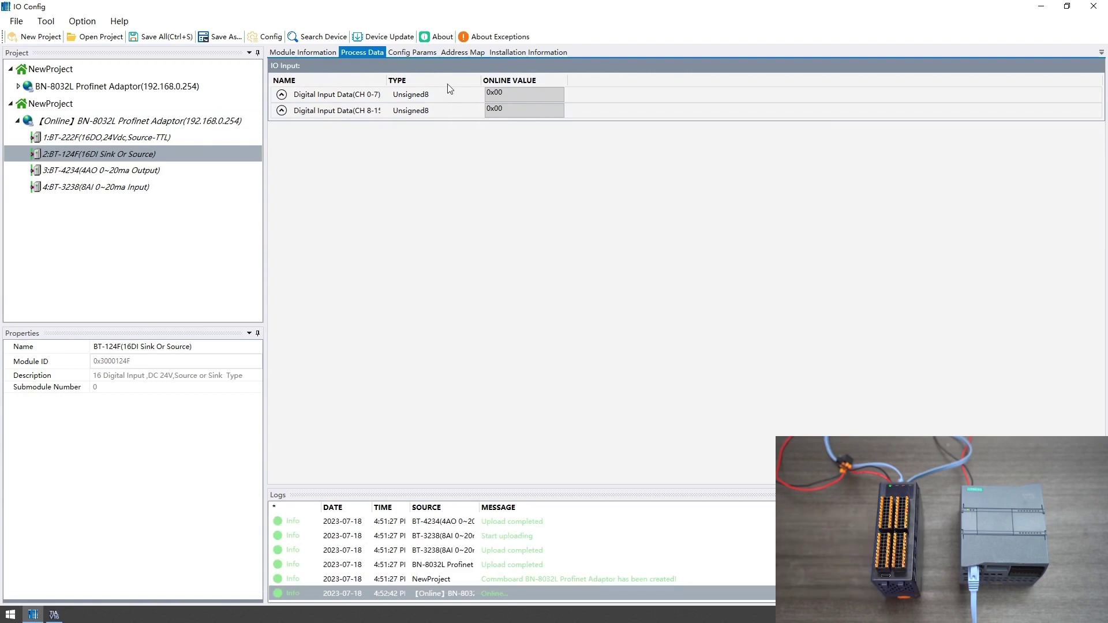
left_click(283, 96)
left_click(284, 96)
left_click(282, 110)
left_click(281, 110)
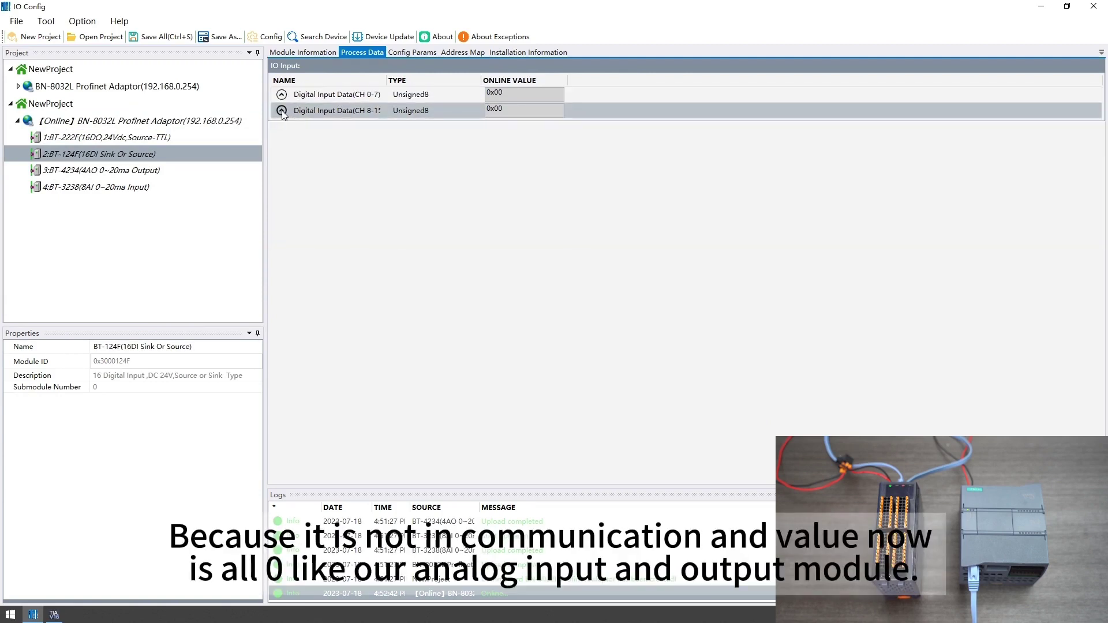
- View BT-4234 and BT-3238 analog values, checking BT-4234's diagnostic input 0x30 and outputs at 0x0000
left_click(140, 170)
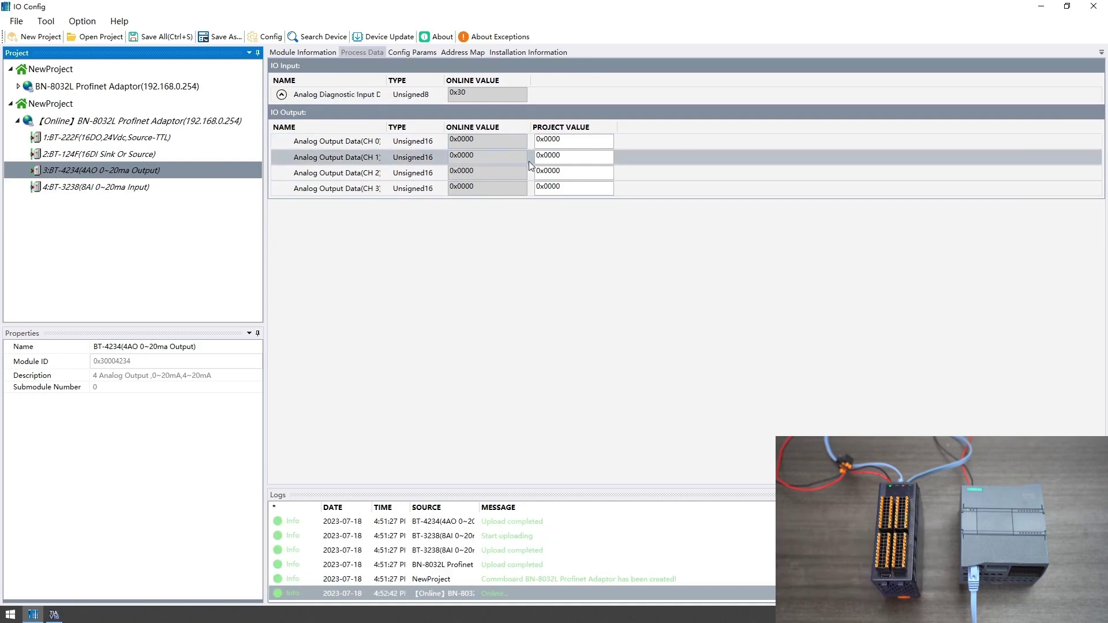
left_click(144, 188)
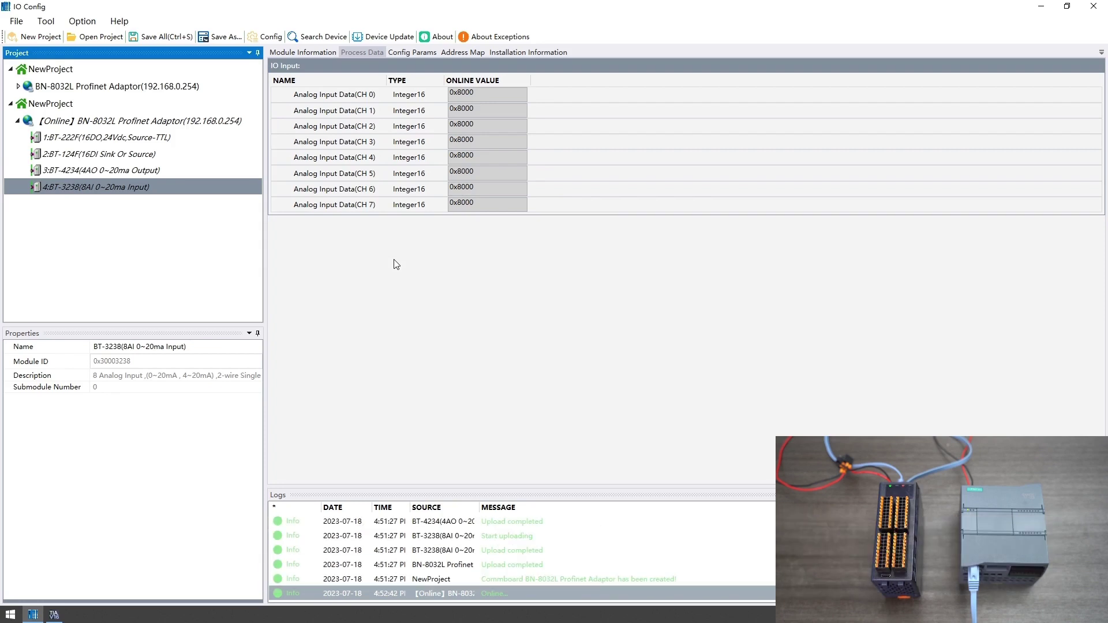
left_click(171, 153)
left_click(171, 168)
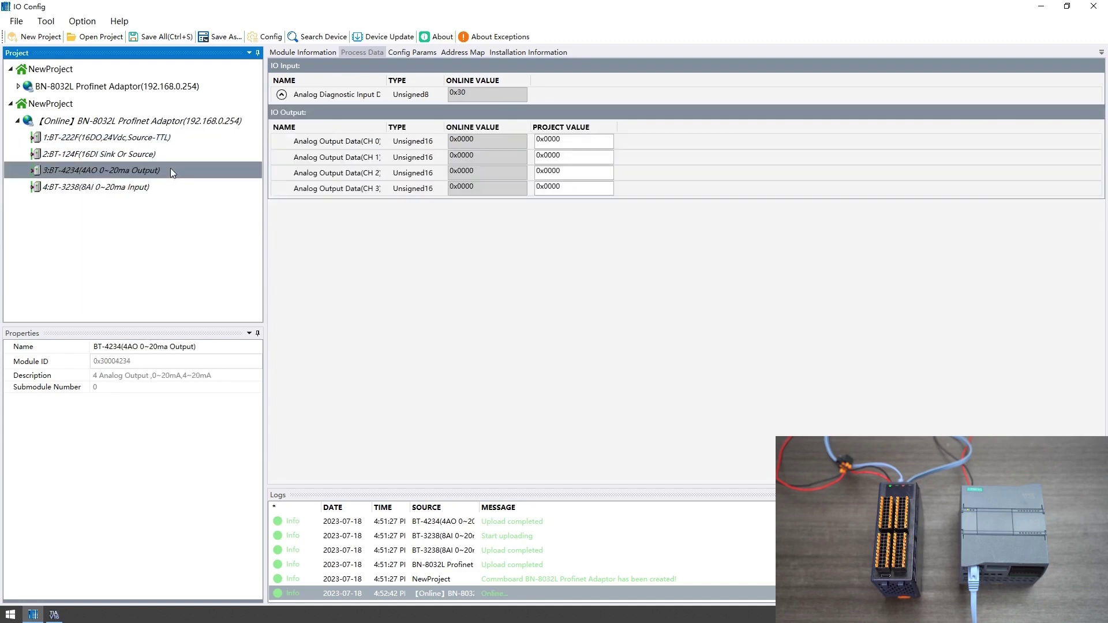
left_click(281, 94)
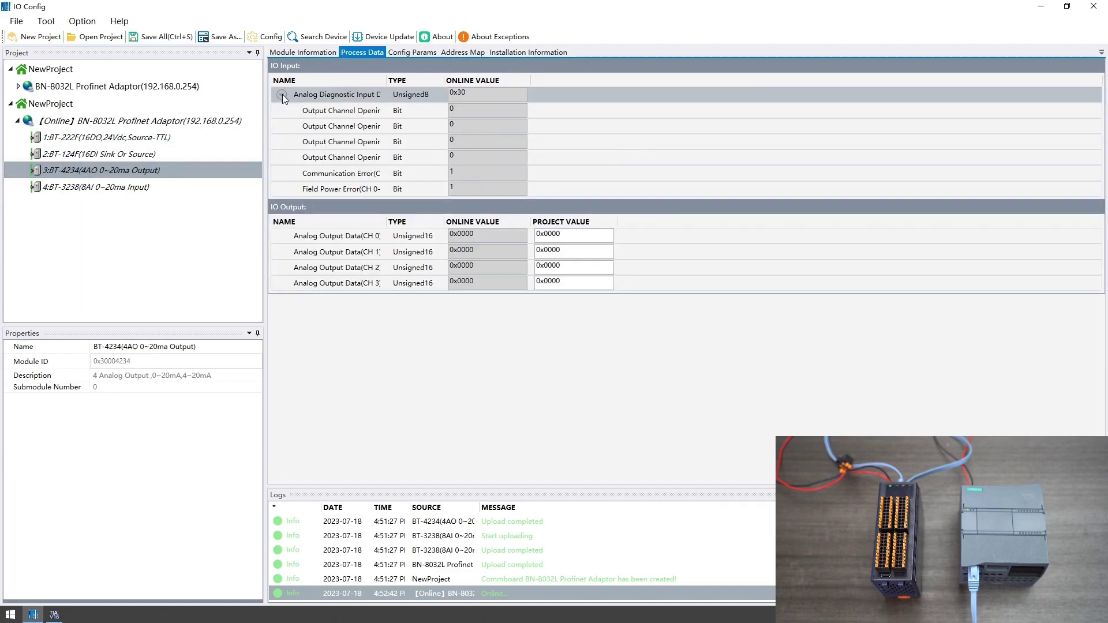
left_click(282, 94)
left_click(281, 94)
left_click(281, 95)
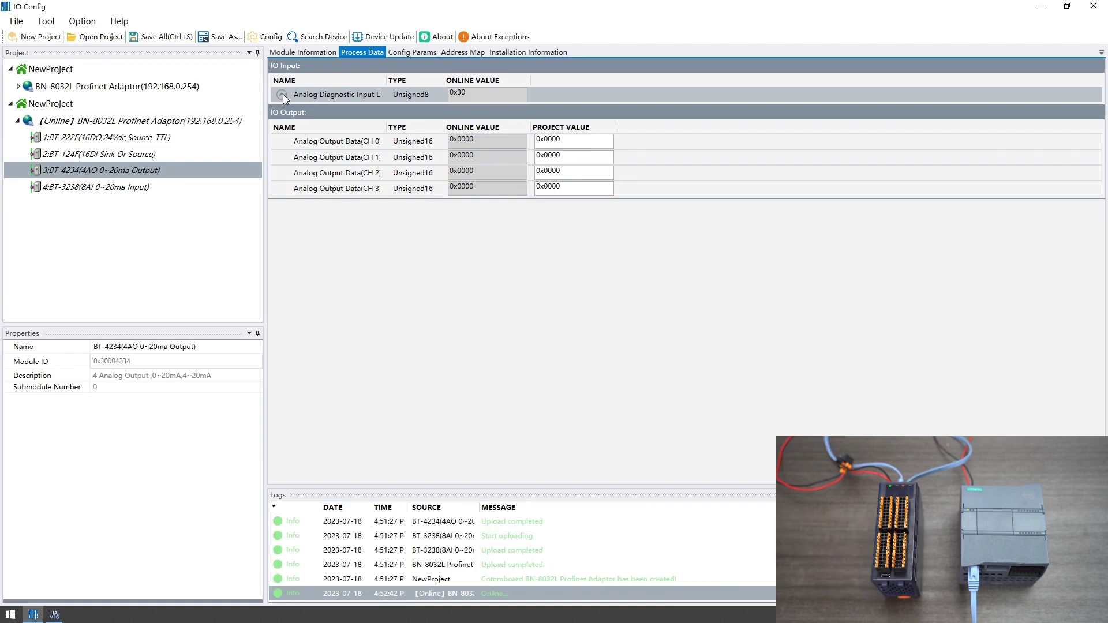
- Bring TIA Portal forward and open PLC_1's Device configuration in Network view
left_click(55, 614)
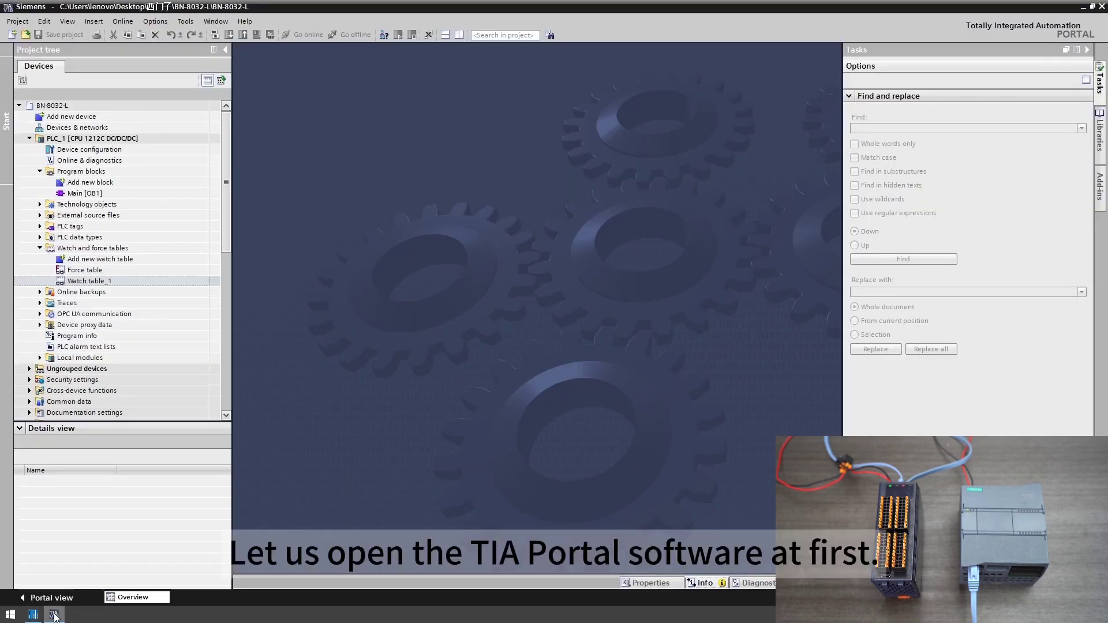
left_click(140, 139)
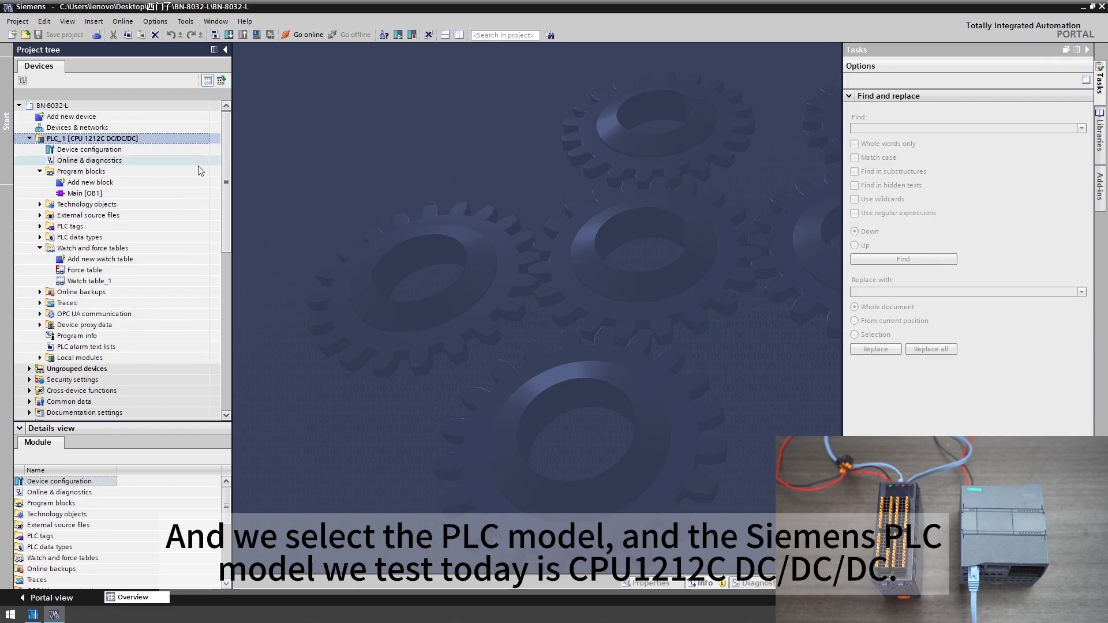
double_click(126, 146)
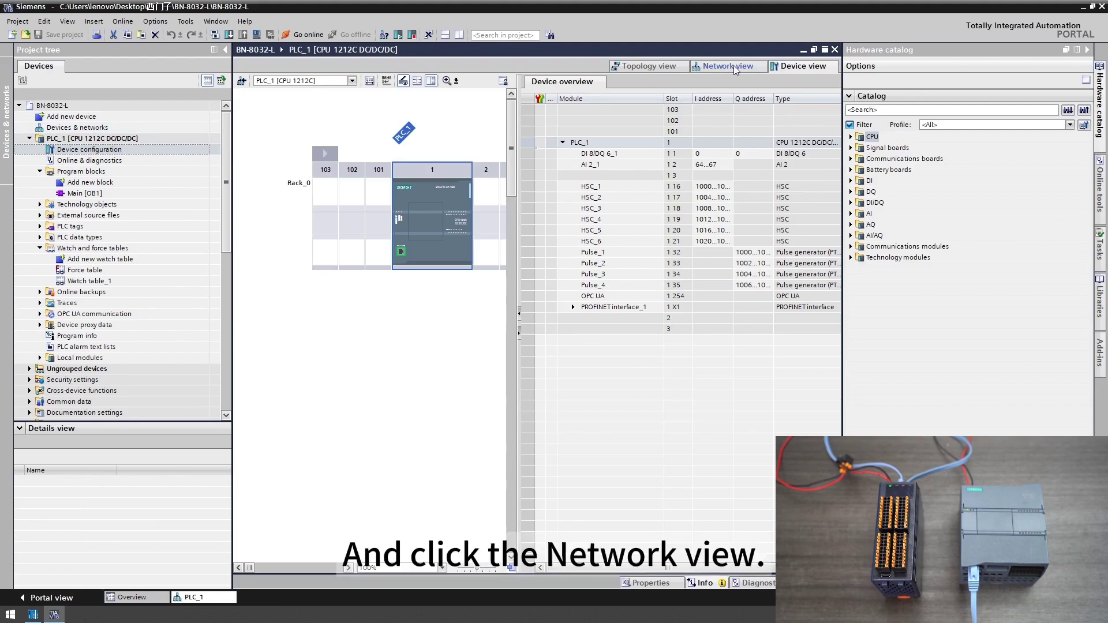
left_click(733, 66)
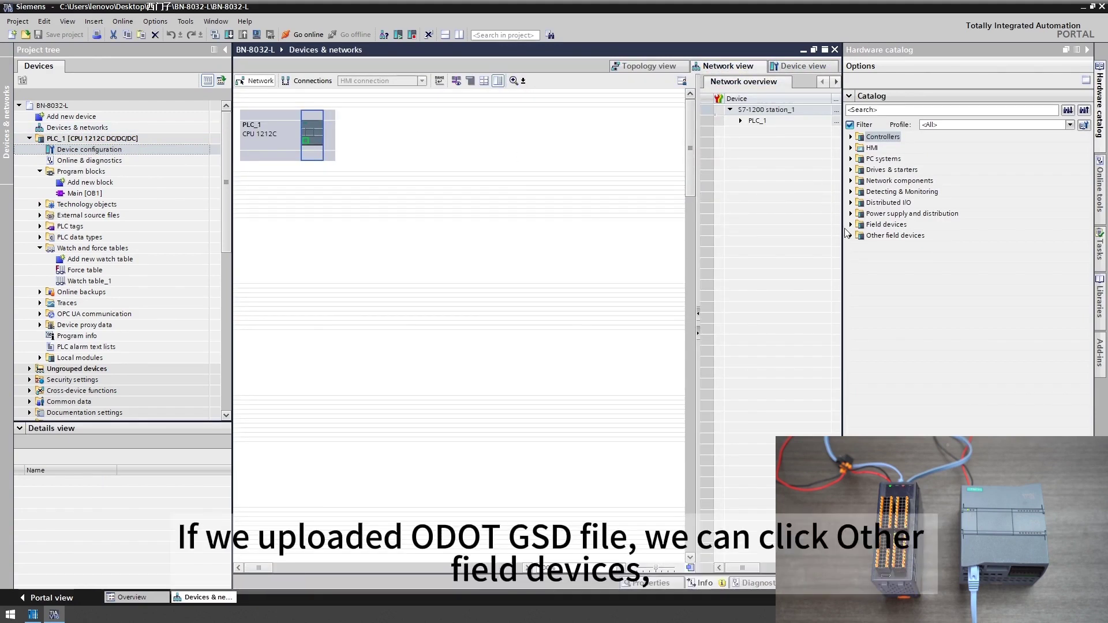
- Drag BN-8032-L from Other field devices > PROFINET IO > I/O > ODOT > BOX IO System > B Series onto the network
left_click(851, 236)
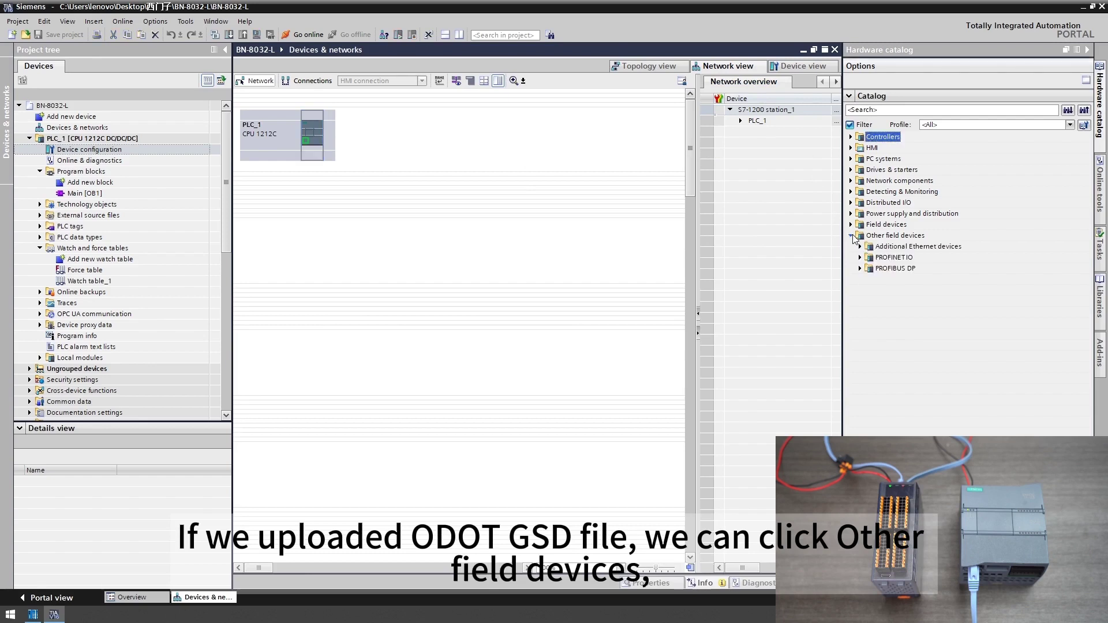
left_click(861, 258)
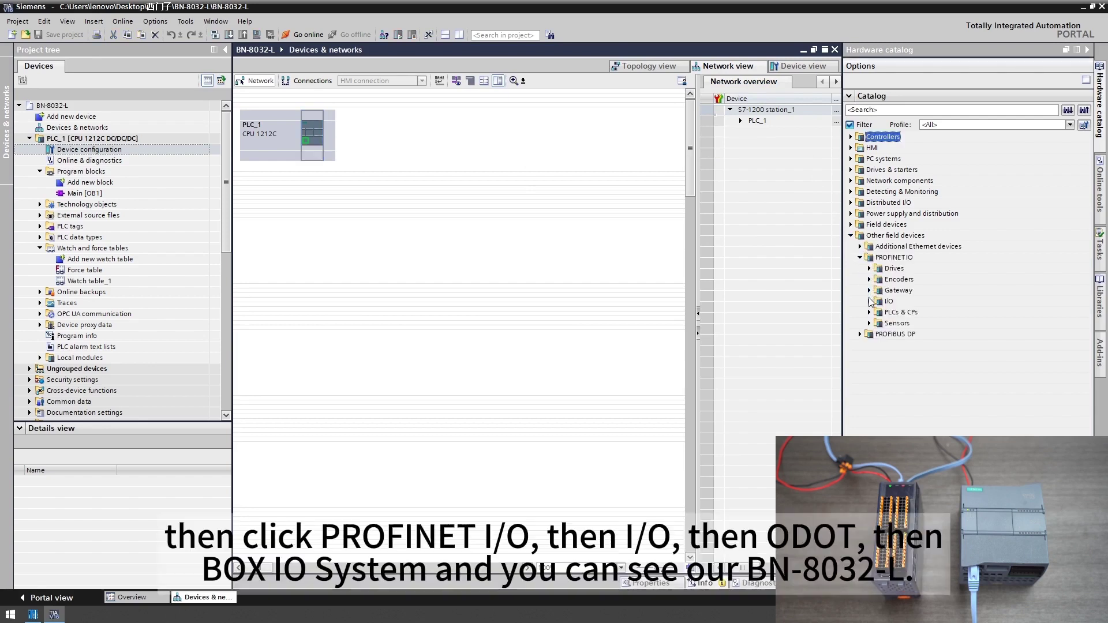
left_click(869, 301)
left_click(878, 356)
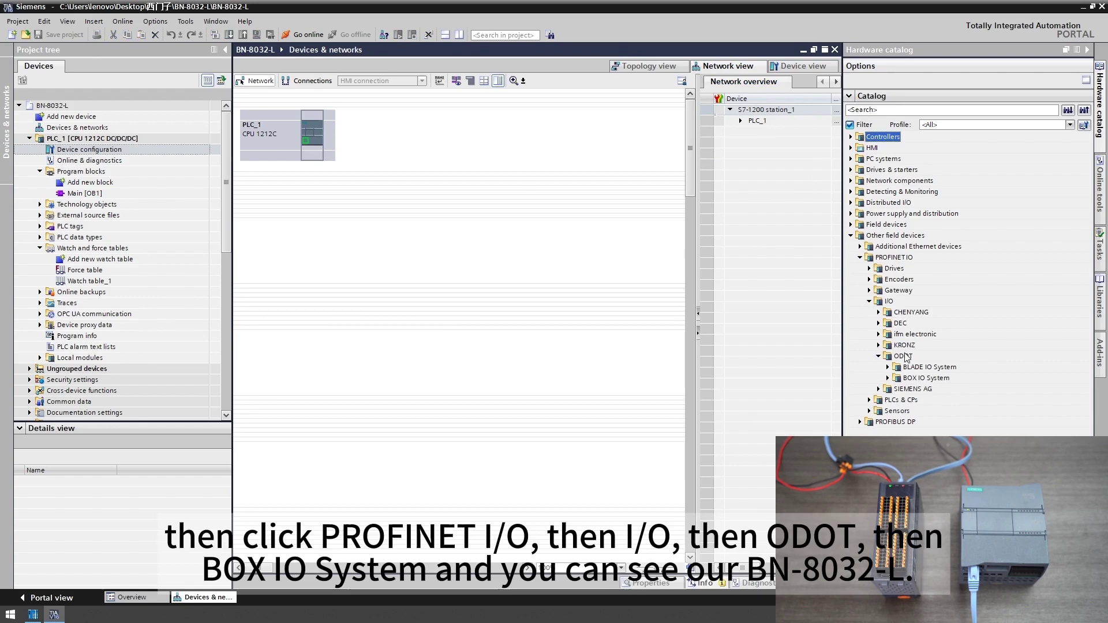
left_click(888, 378)
left_click(897, 389)
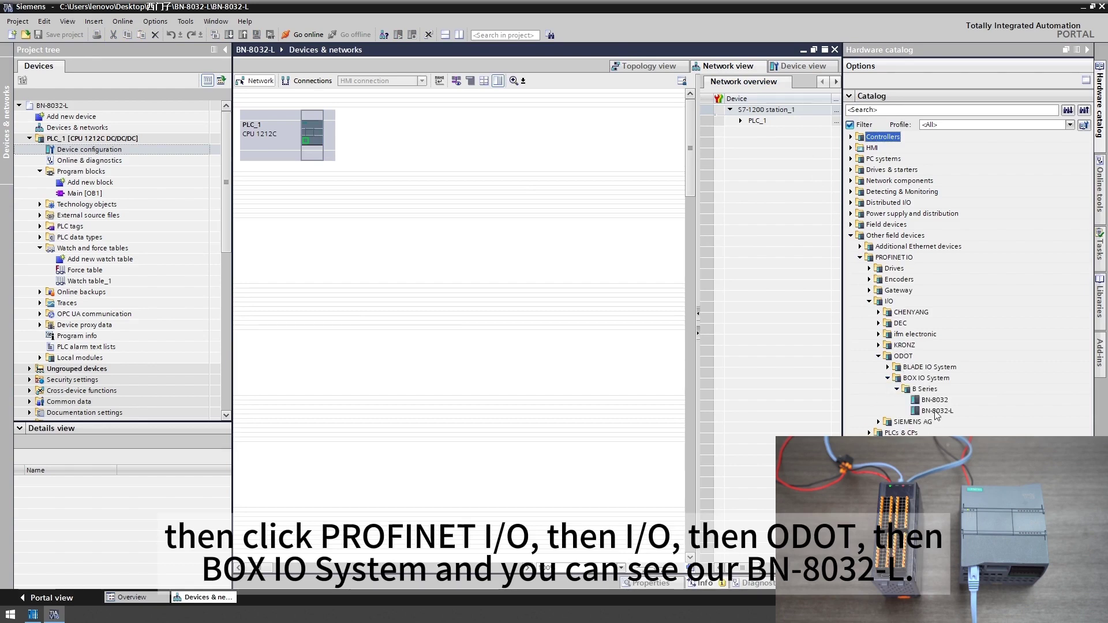
left_click_drag(934, 414, 500, 120)
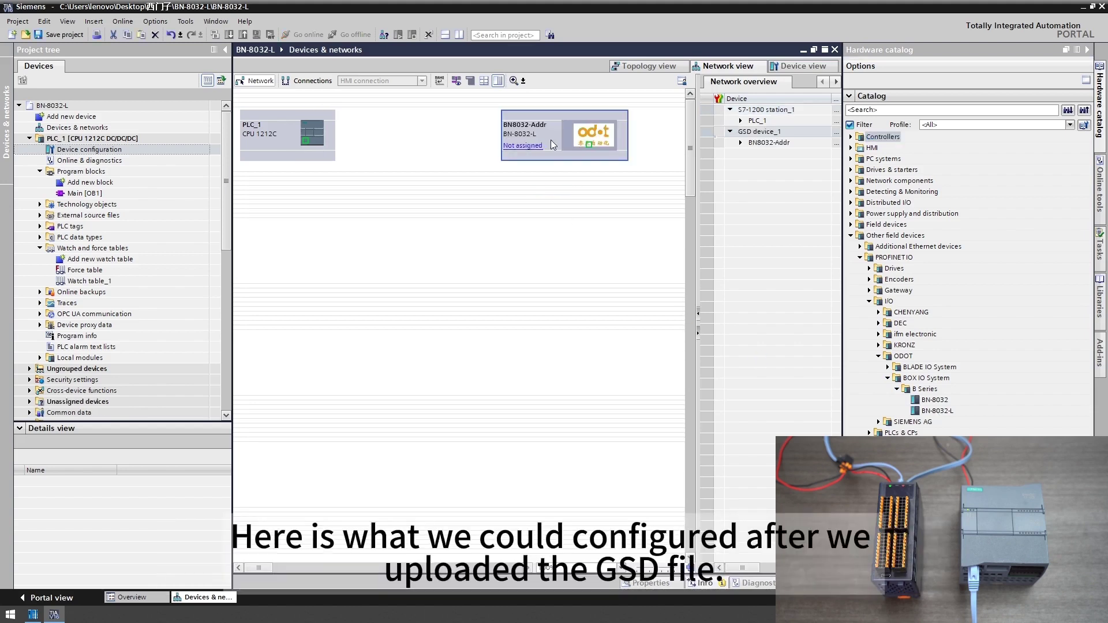
- Install gsdml-v2.33-odot-bn8032-20221010.xml through Options > Manage general station description files
left_click(155, 22)
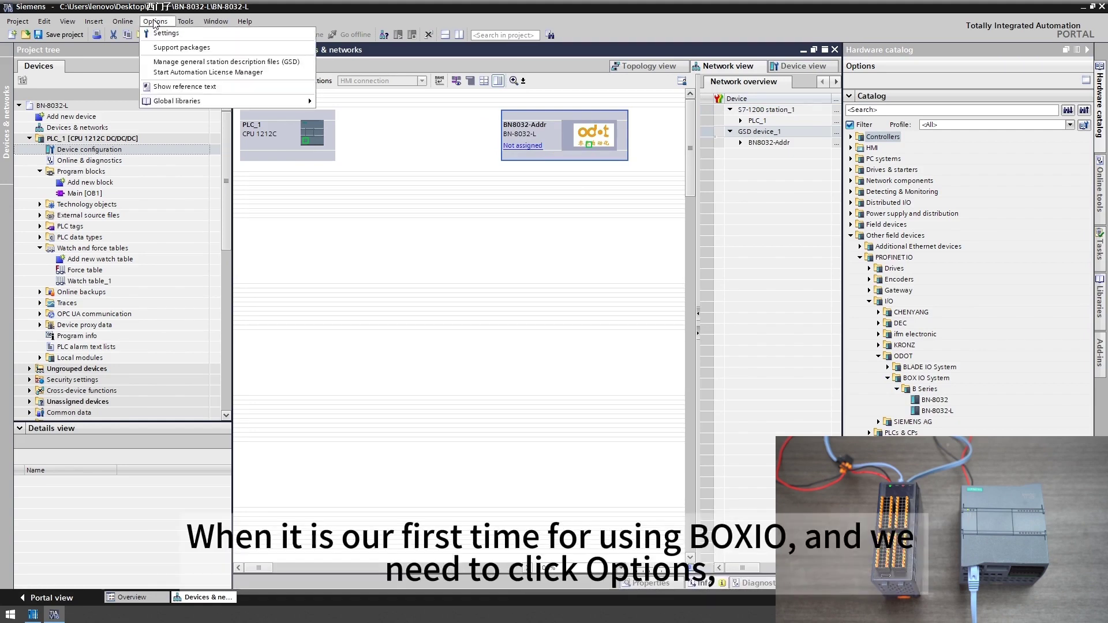
left_click(184, 62)
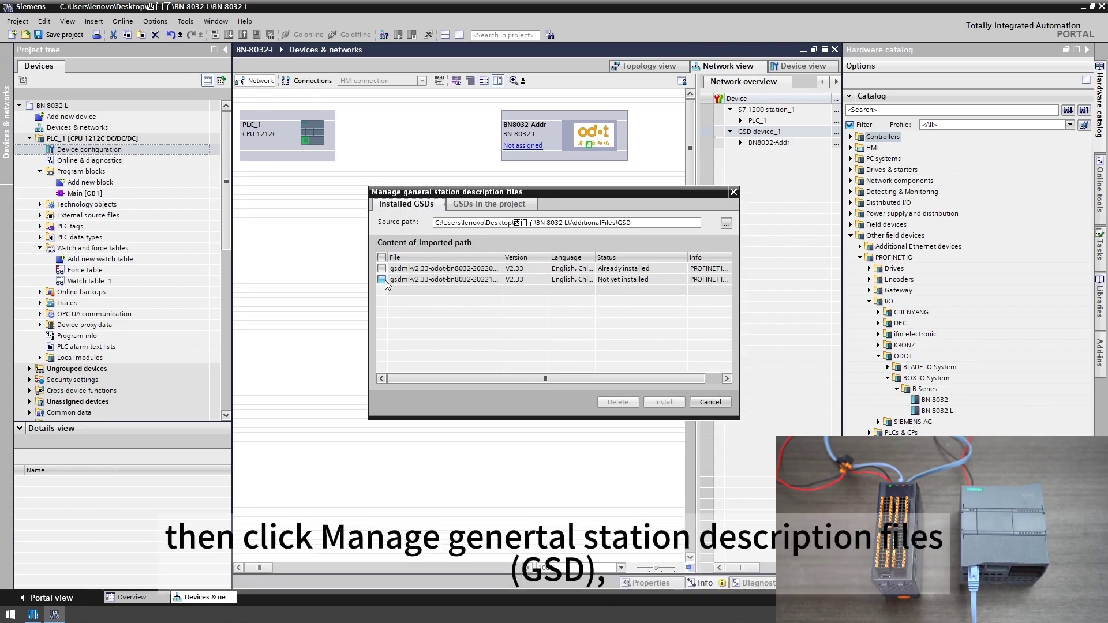
double_click(505, 257)
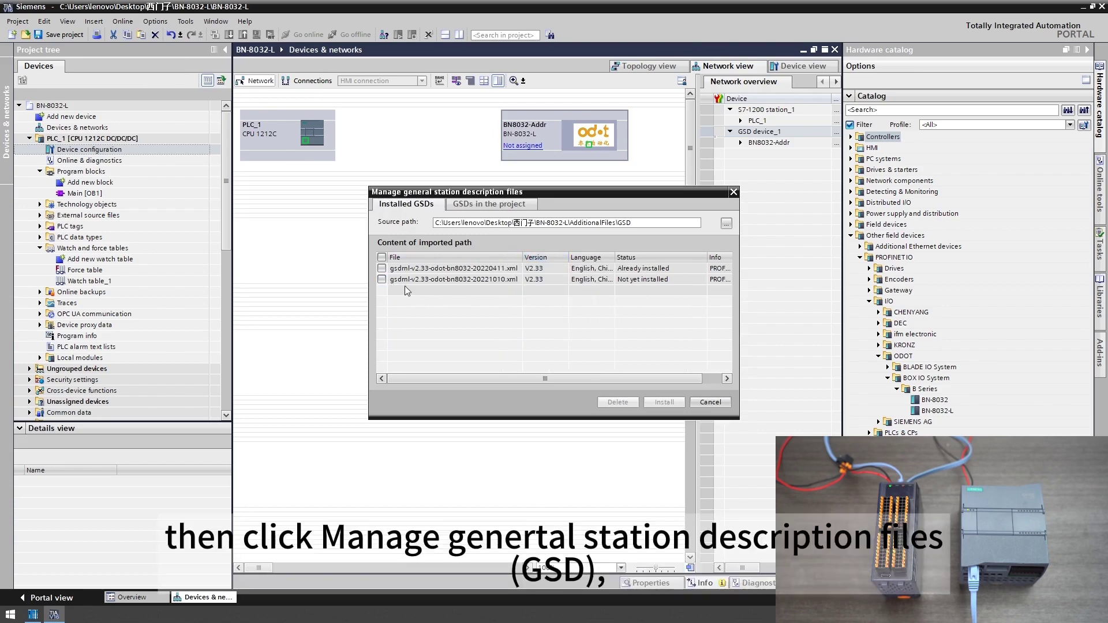
left_click(382, 279)
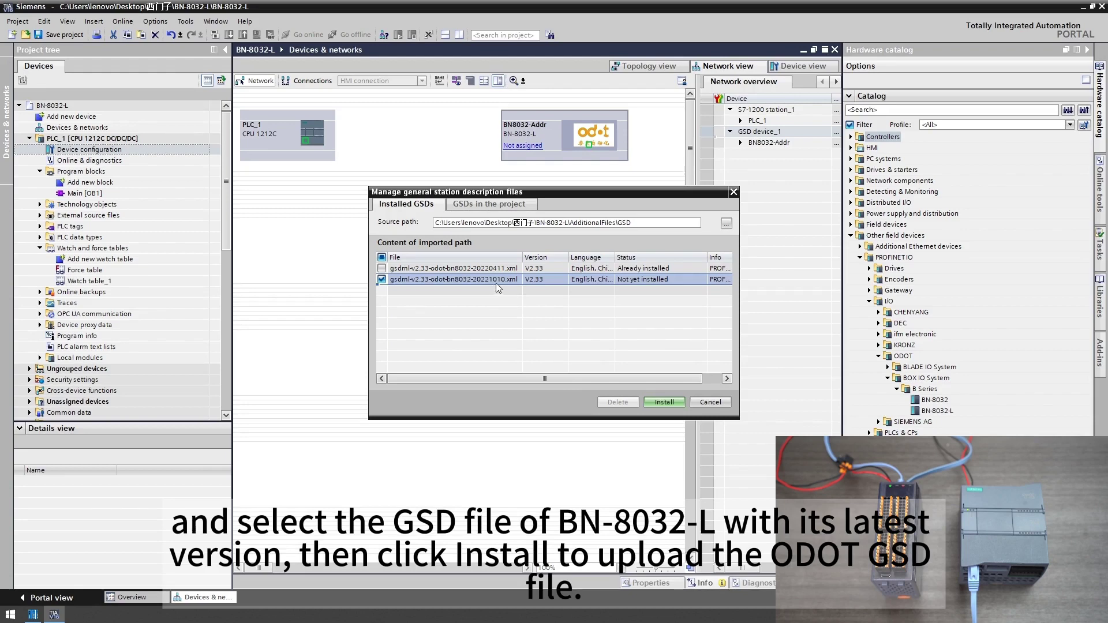
left_click(661, 403)
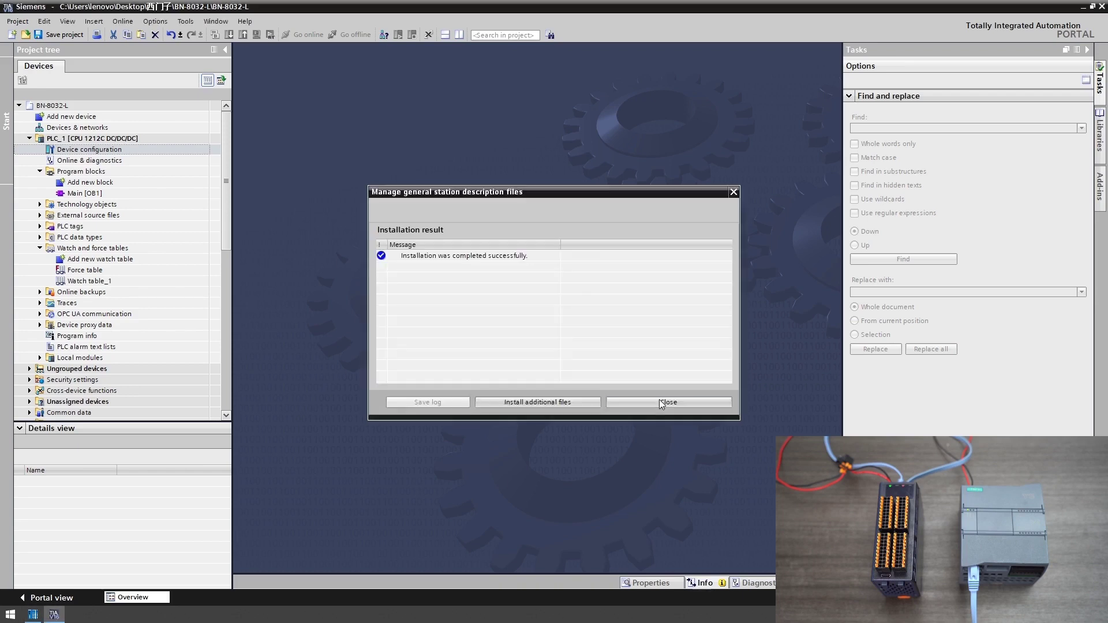
left_click(661, 402)
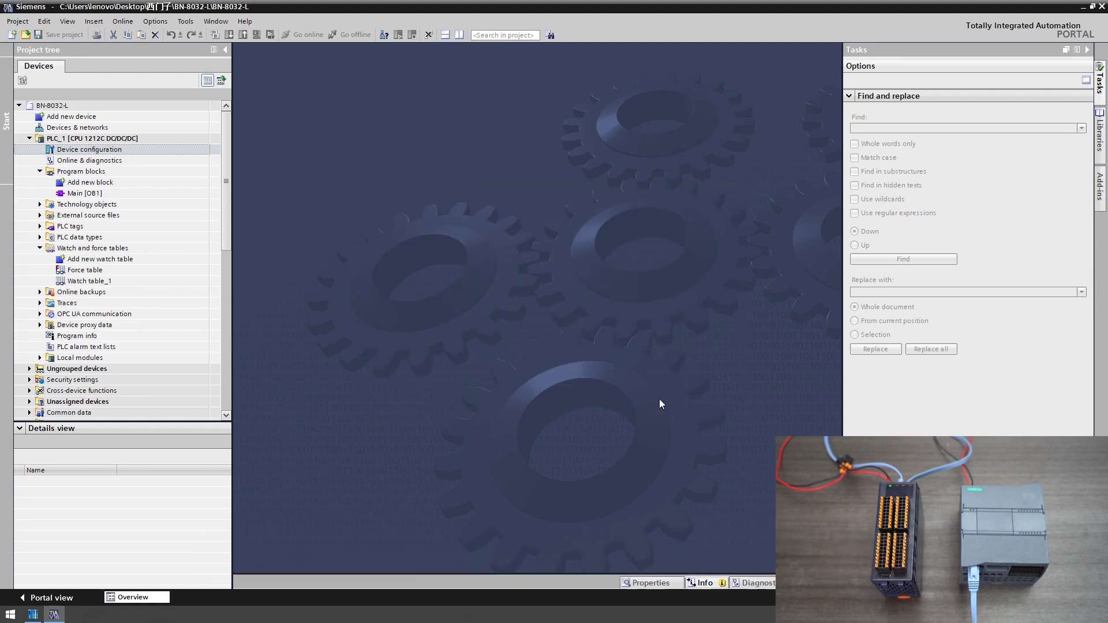
- Delete the old BN8032-Addr station from the network view
double_click(114, 149)
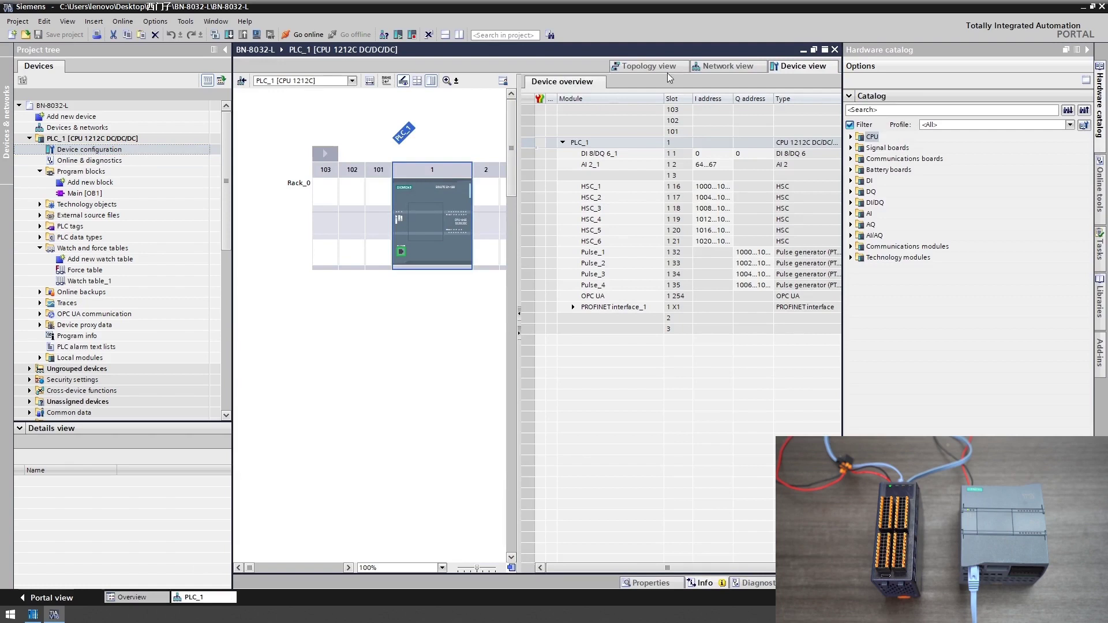
left_click(717, 67)
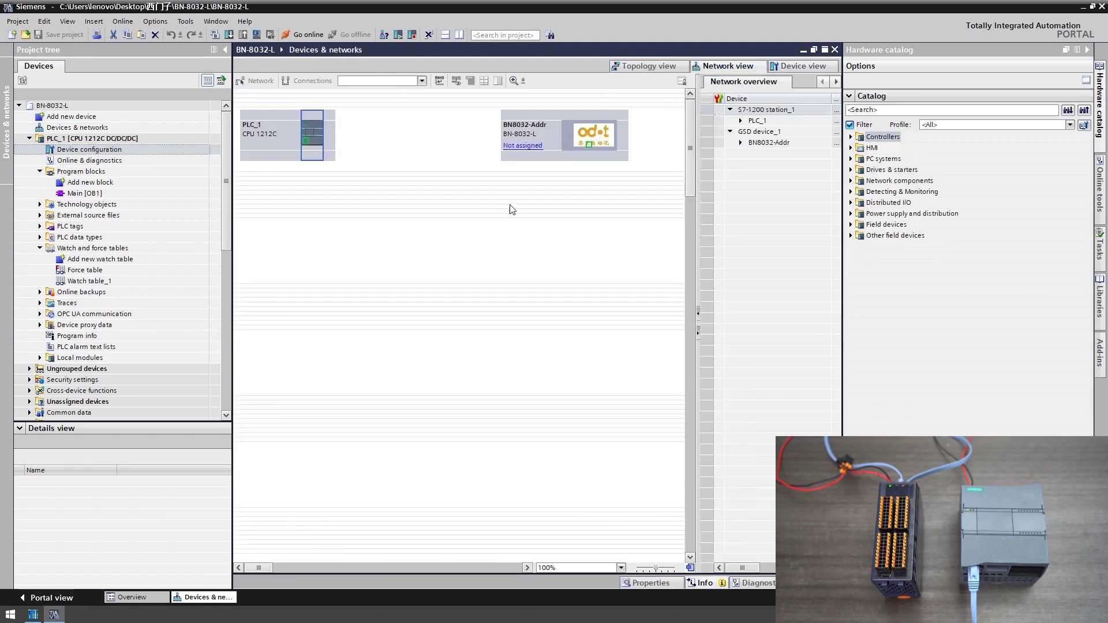
right_click(535, 130)
left_click(559, 195)
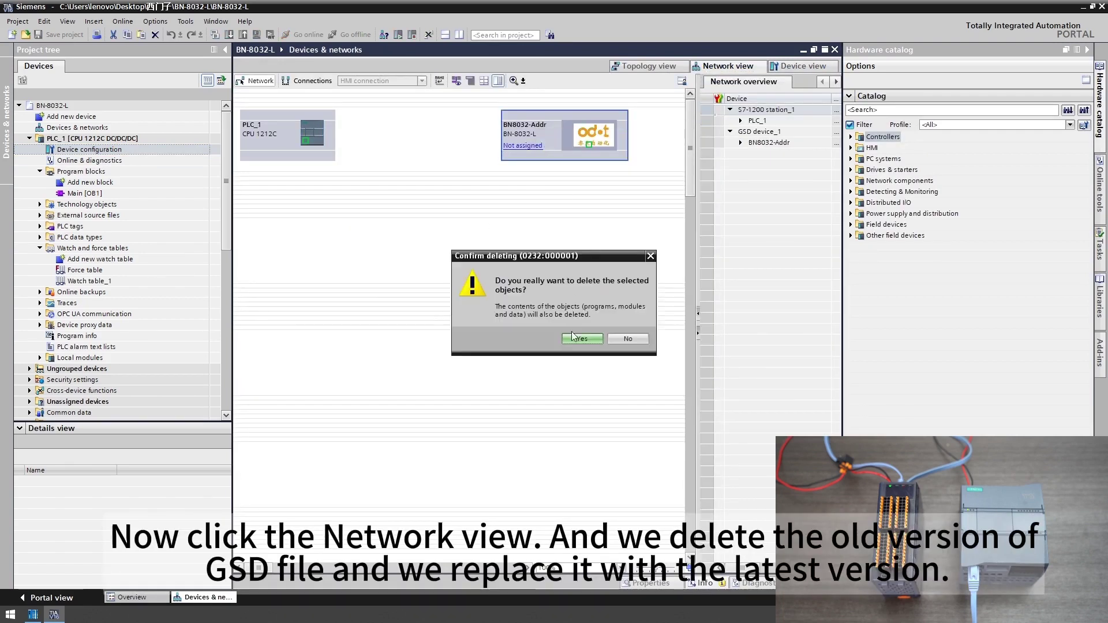
left_click(583, 341)
- Drag a fresh BN-8032-L from ODOT > BOX IO System > B Series onto the network
left_click(851, 236)
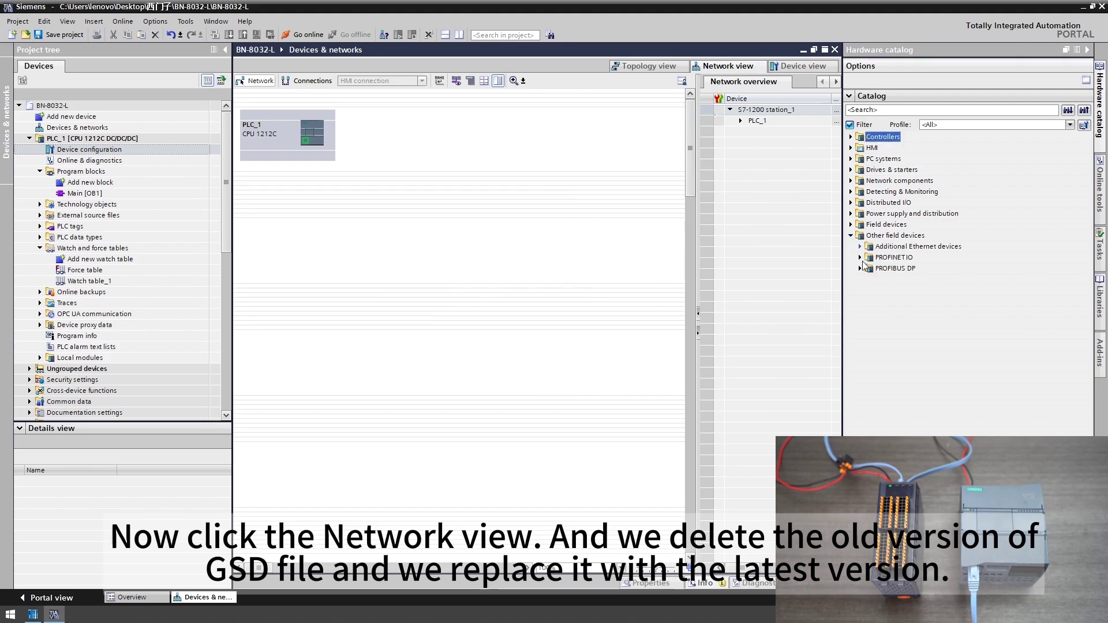
left_click(859, 257)
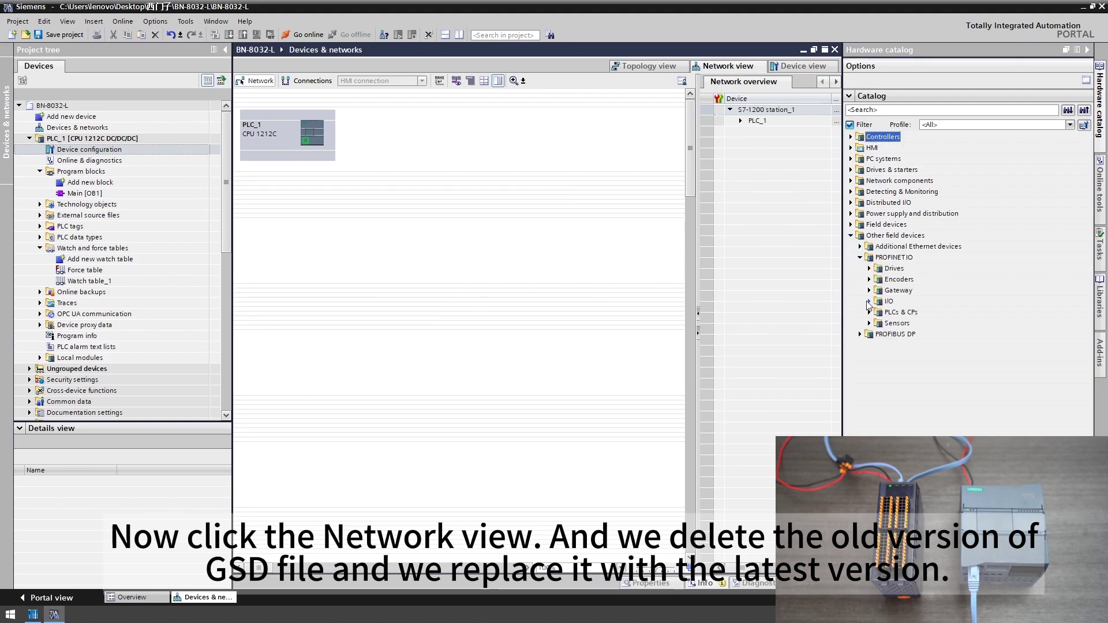
left_click(869, 301)
left_click(879, 356)
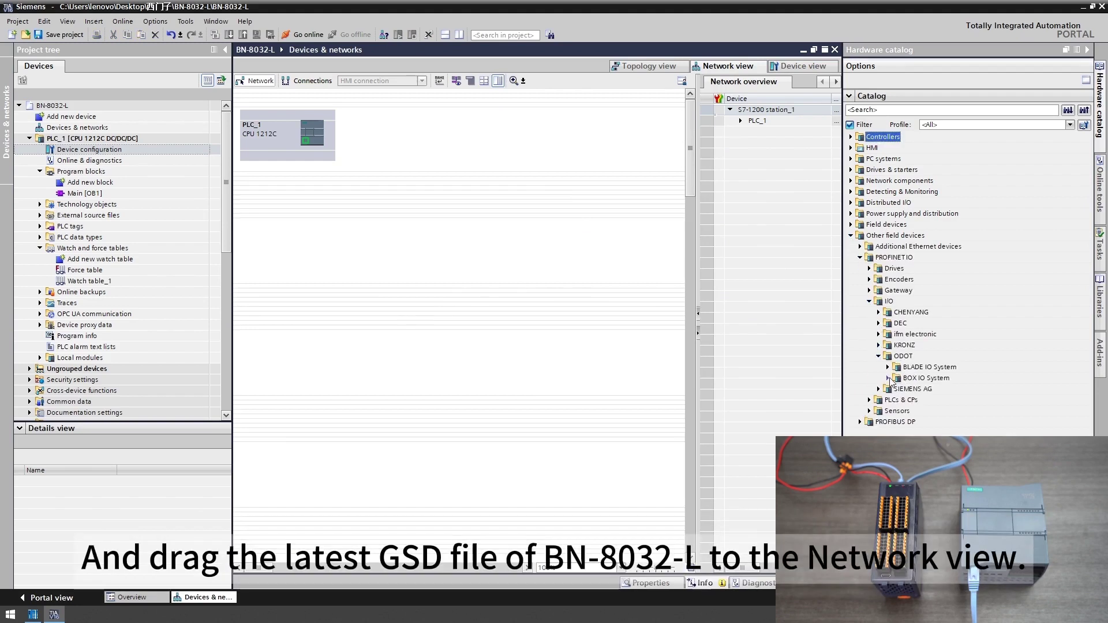
left_click(888, 379)
left_click(898, 389)
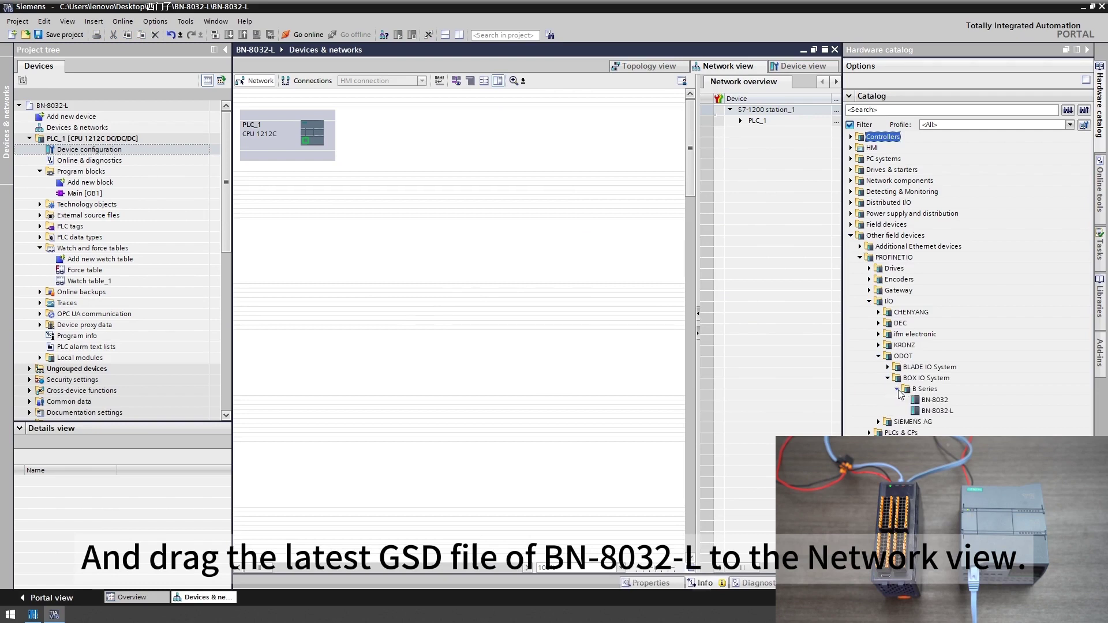
left_click_drag(922, 415, 490, 142)
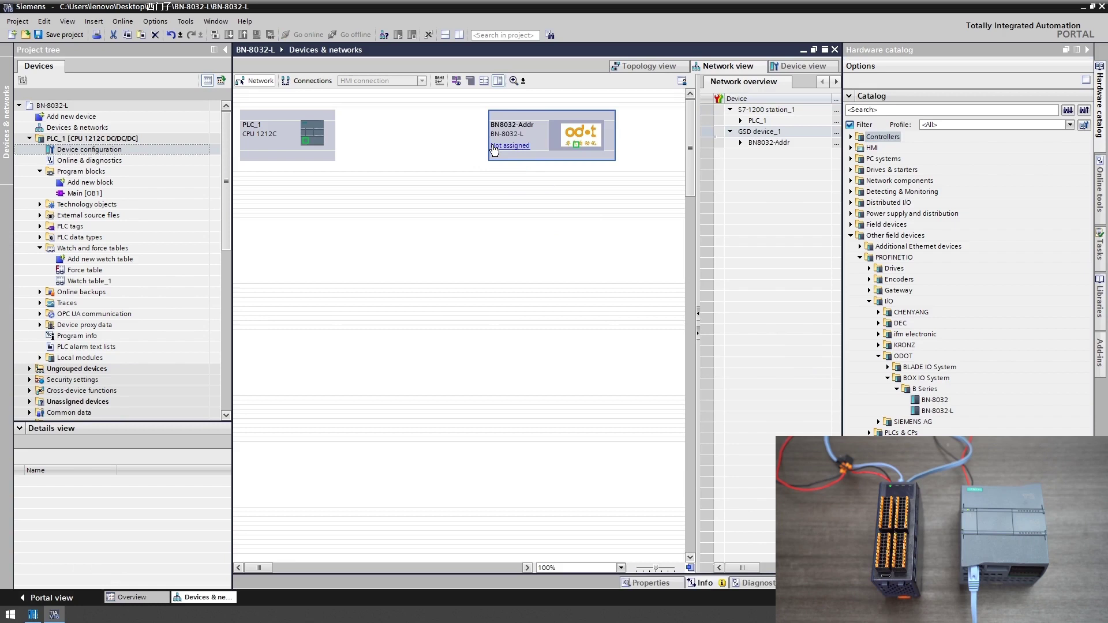
- Assign the station to PLC_1's PROFINET interface and insert BT-222F and BT-124F into slots 1 and 2
left_click(499, 148)
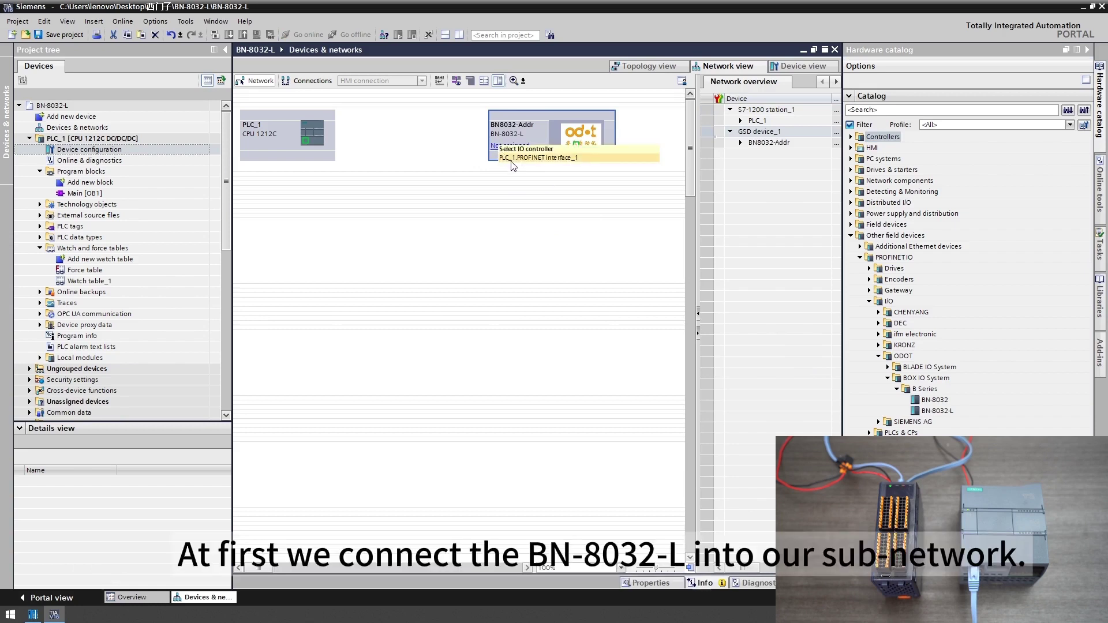
left_click(512, 158)
double_click(531, 129)
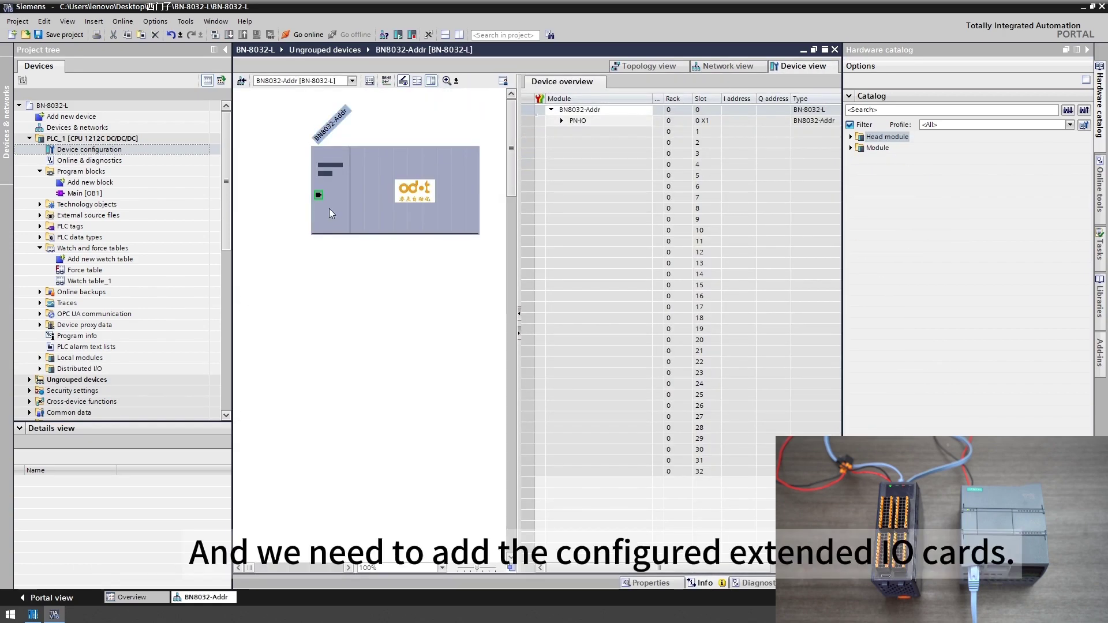
left_click(850, 149)
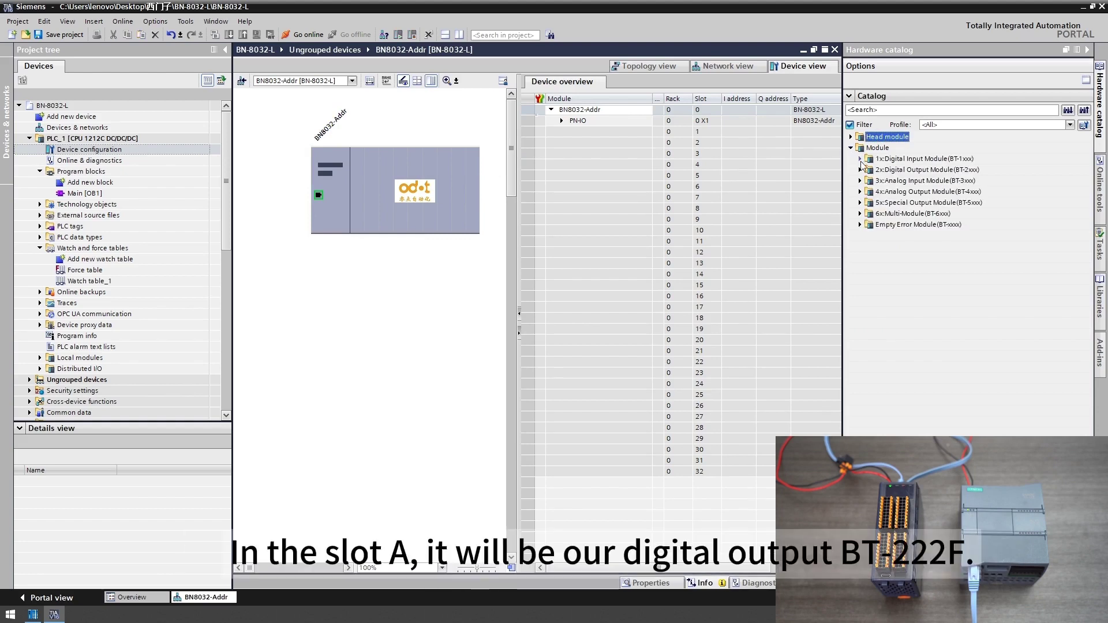
left_click(860, 169)
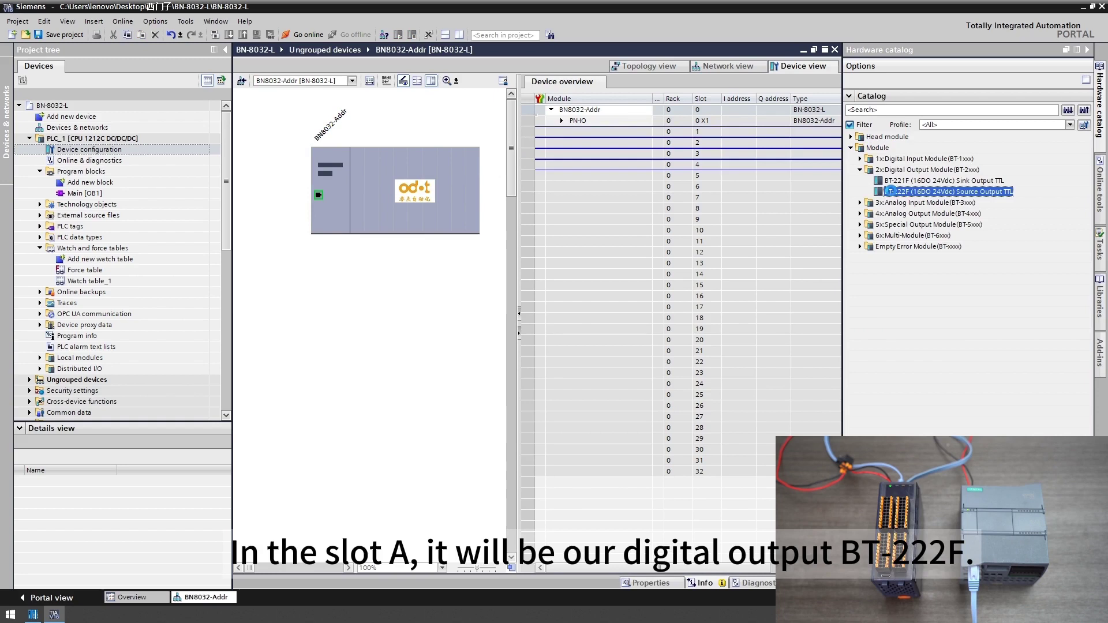
double_click(891, 191)
left_click(861, 168)
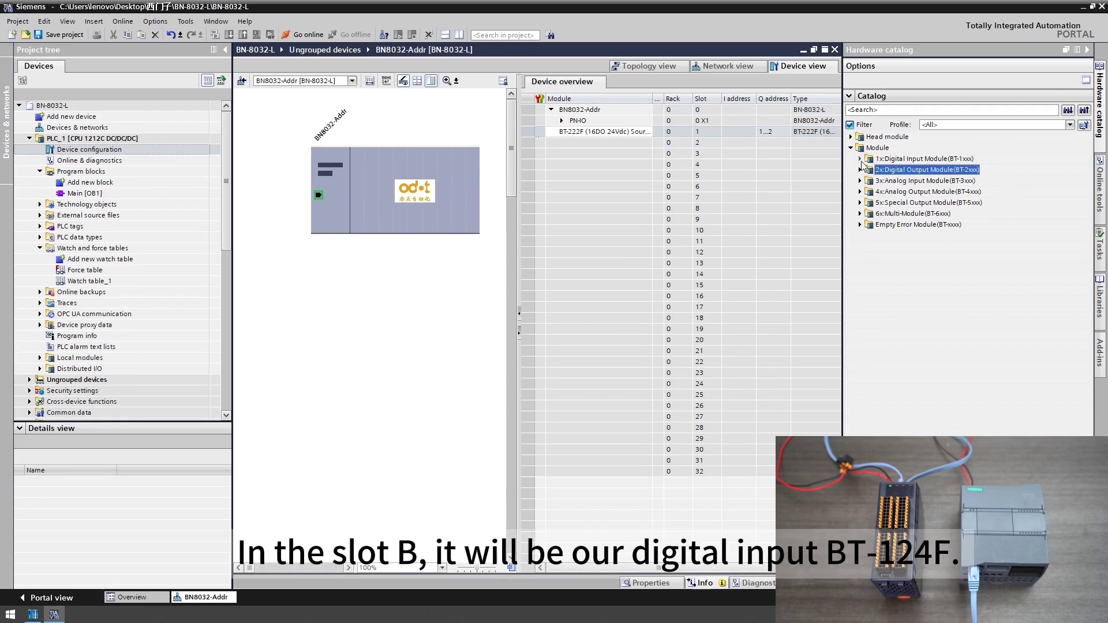
left_click(860, 160)
double_click(887, 170)
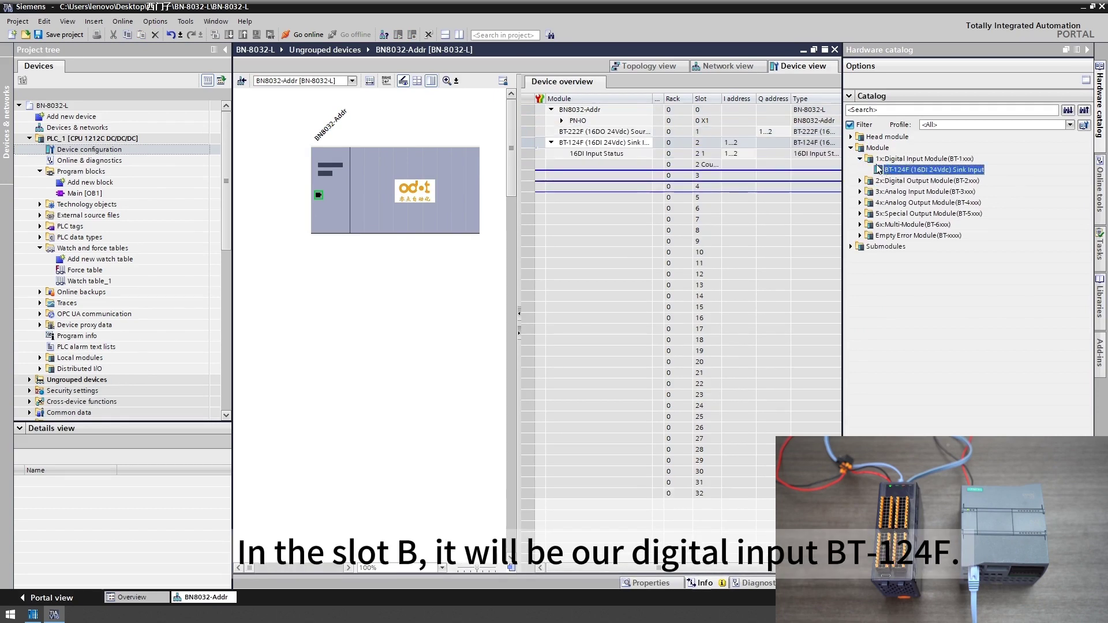
- Insert BT-4234 into slot 3 and BT-3238 into slot 4 of the device overview
left_click(860, 160)
left_click(860, 192)
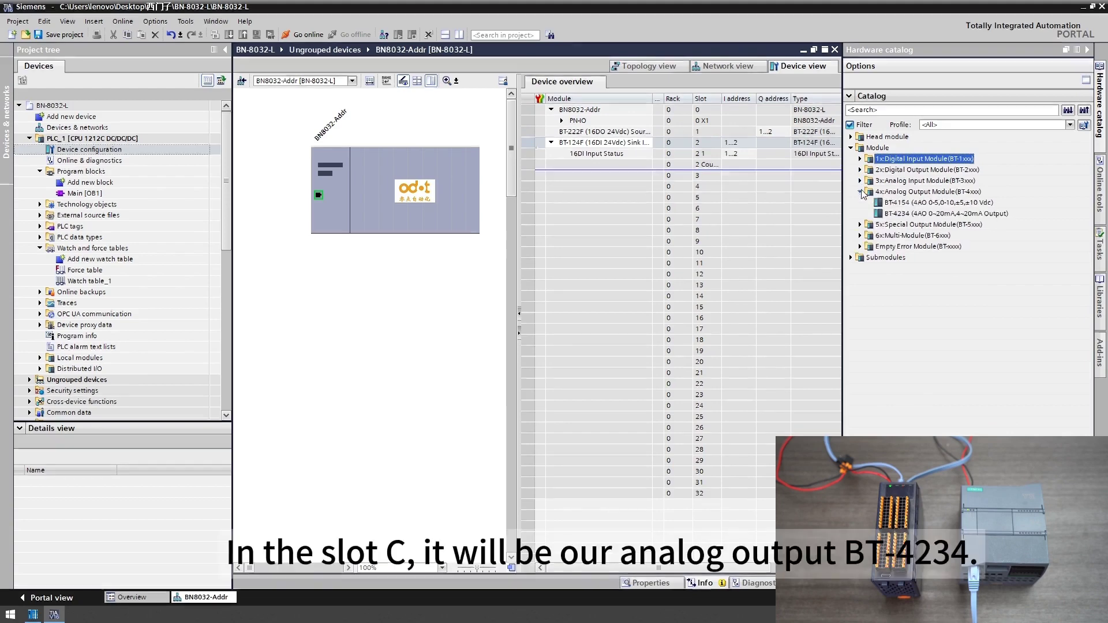
double_click(898, 213)
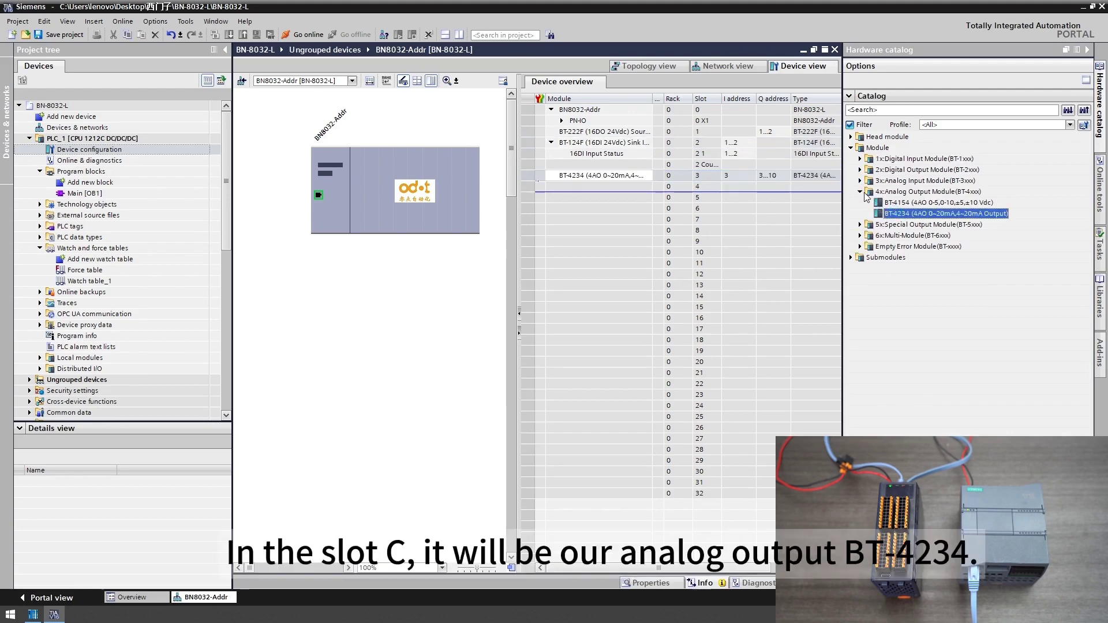
left_click(860, 192)
left_click(860, 181)
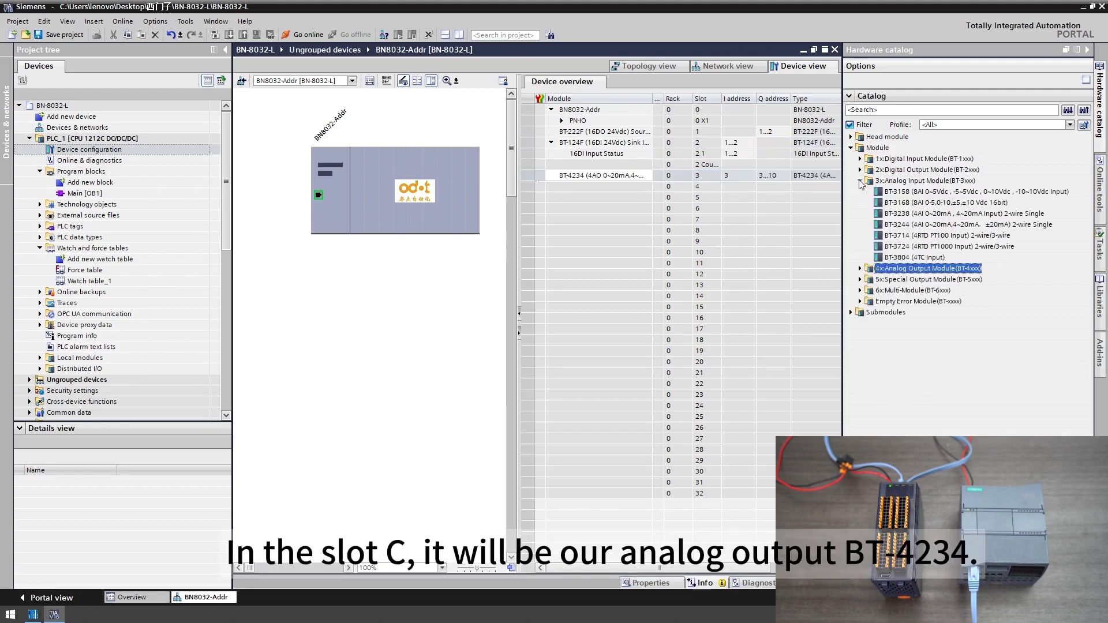
double_click(898, 215)
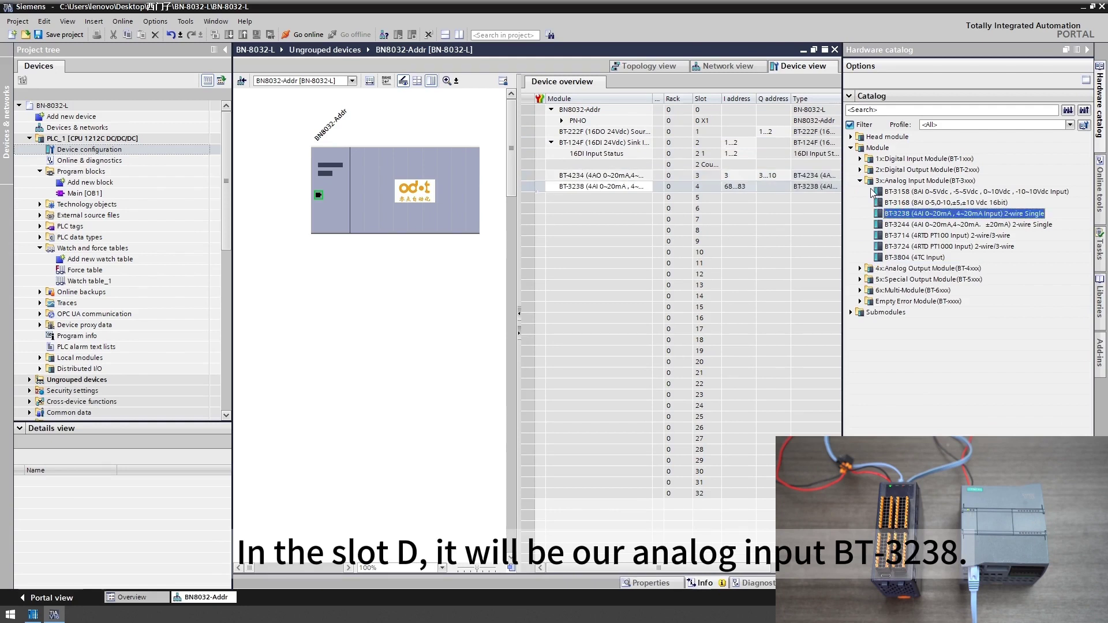
left_click(860, 181)
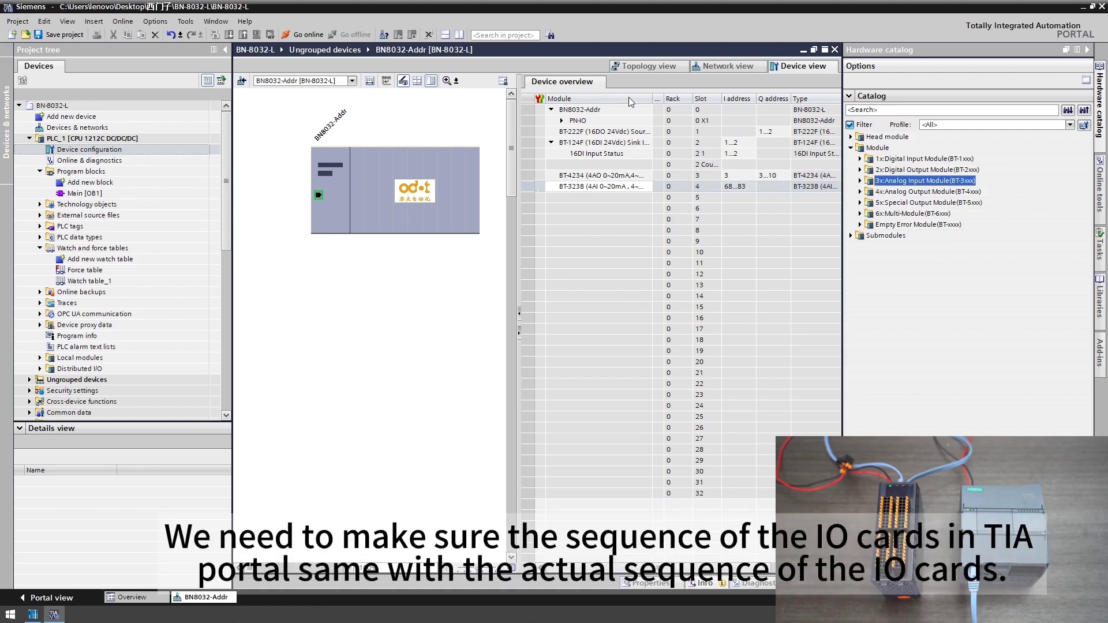
left_click(552, 145)
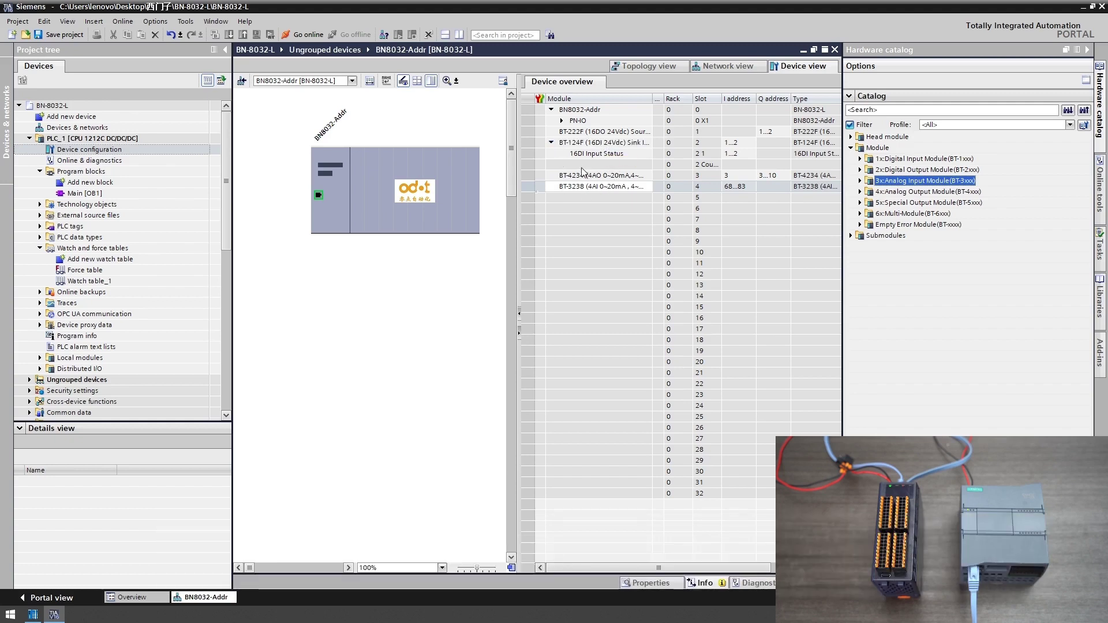
left_click(551, 142)
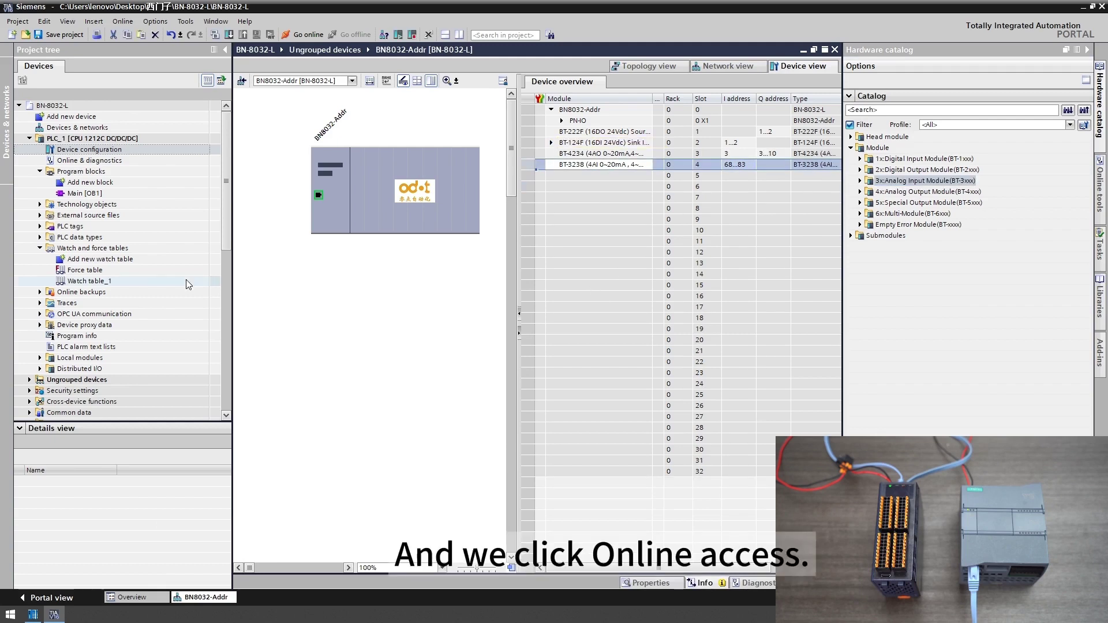
- Scan the Realtek PCIe GbE card for accessible devices, finding plc_1 (192.168.0.1) and bn8032-addr (192.168.0.254)
left_click_drag(224, 237, 222, 296)
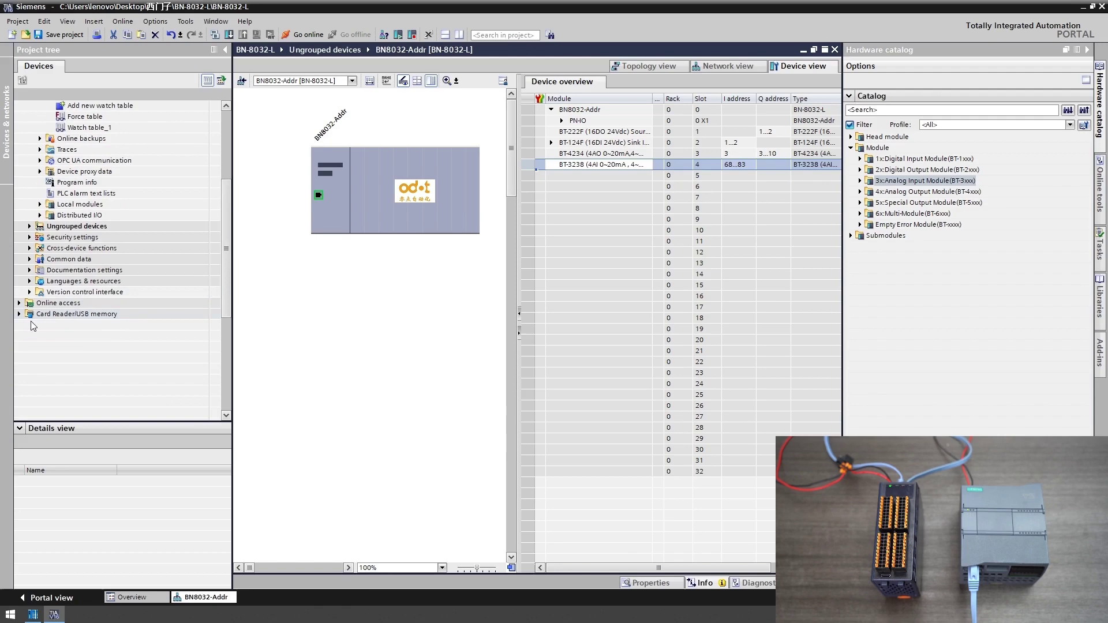
left_click(20, 303)
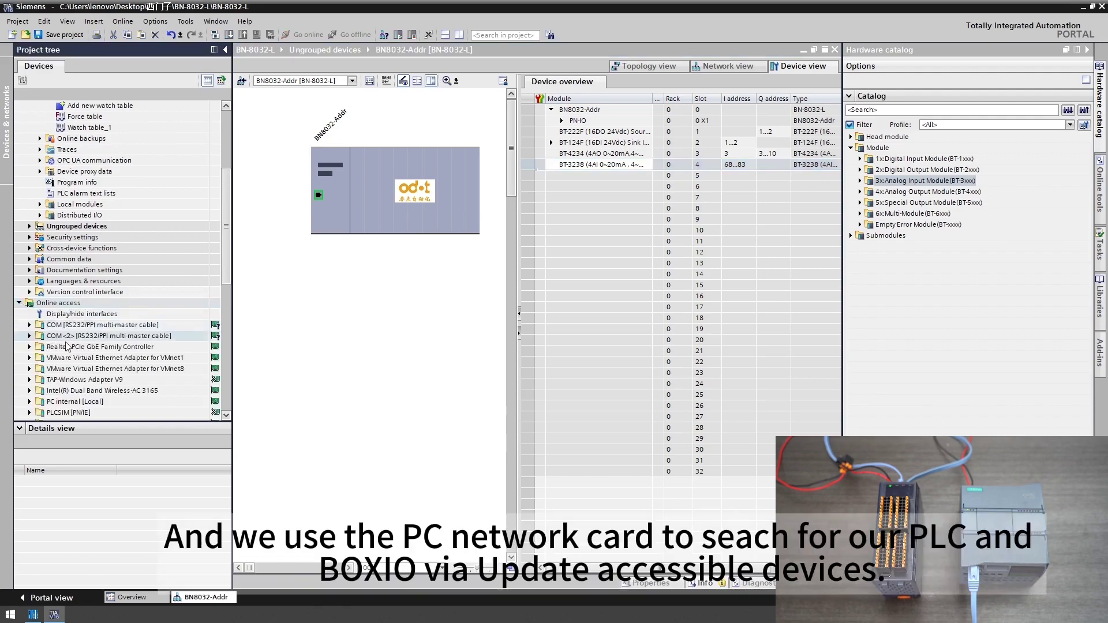
left_click(30, 347)
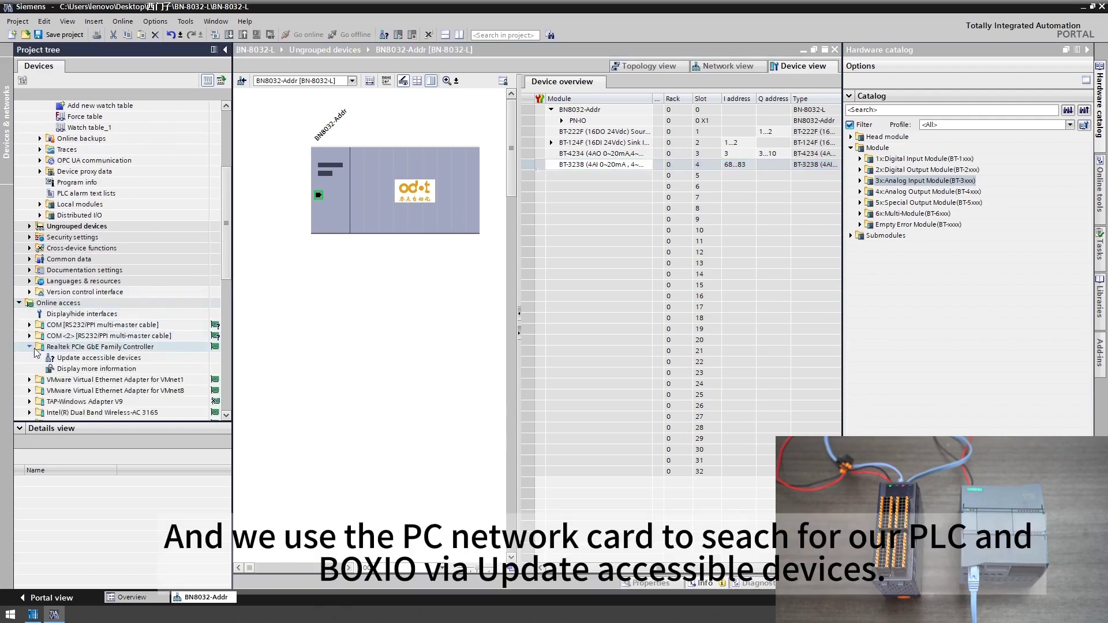
double_click(93, 357)
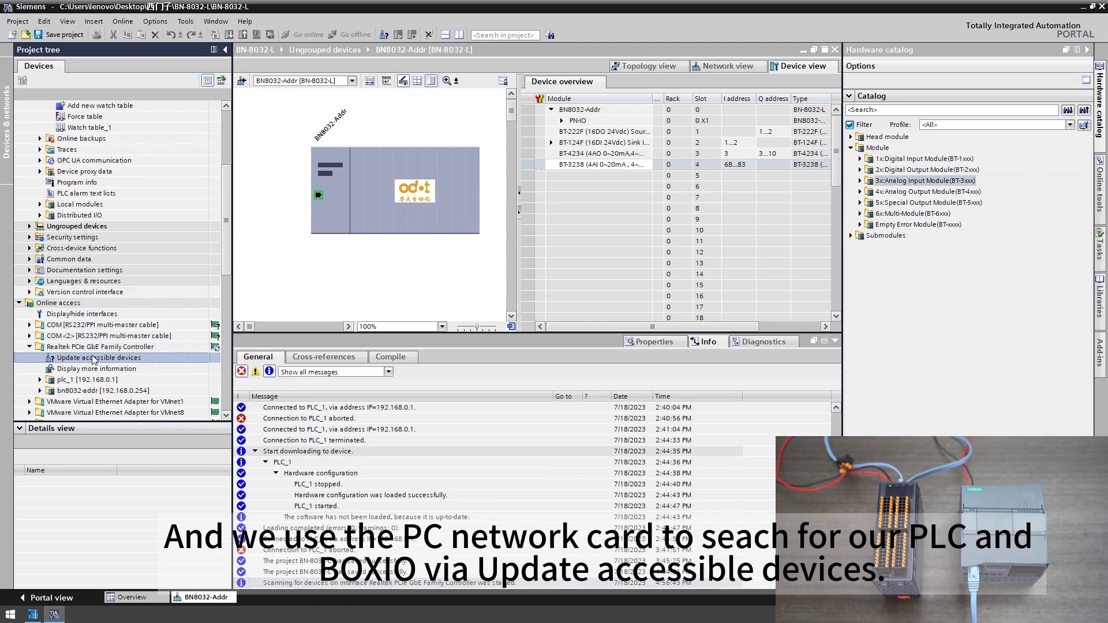
scroll(112, 346, "down", 2)
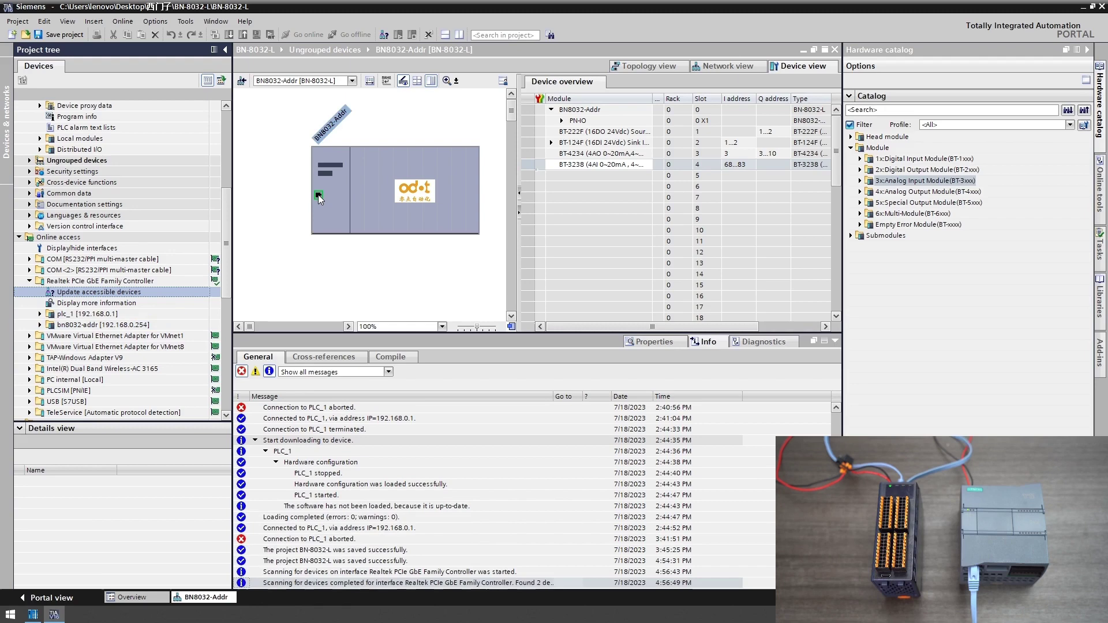
- Set the Boxio's PROFINET interface IP address to 192.168.0.10
left_click(317, 195)
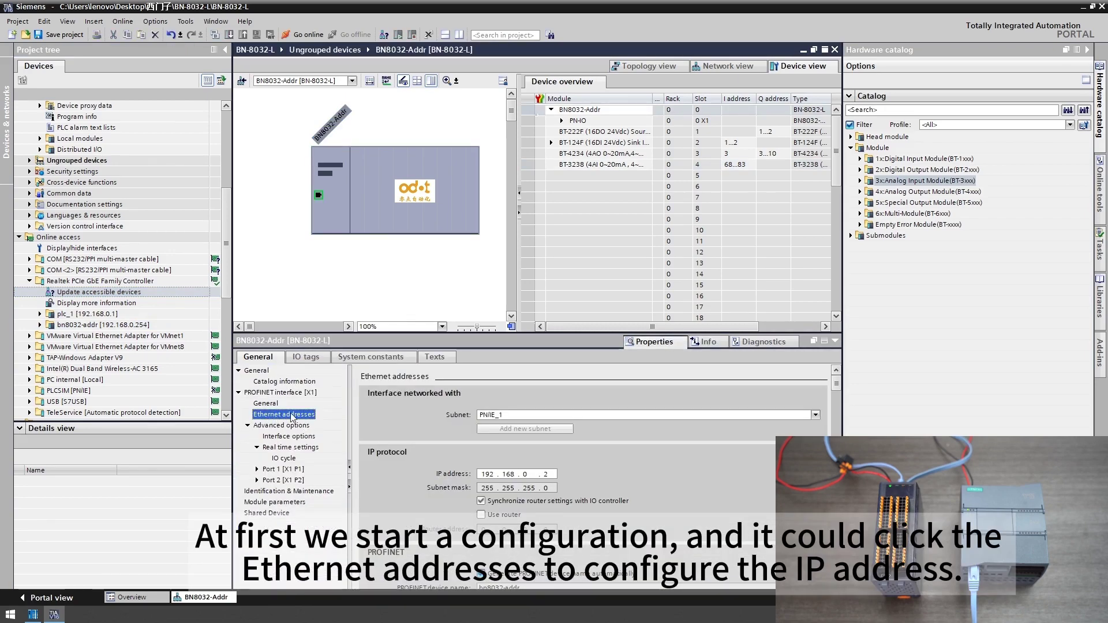
scroll(525, 477, "down", 2)
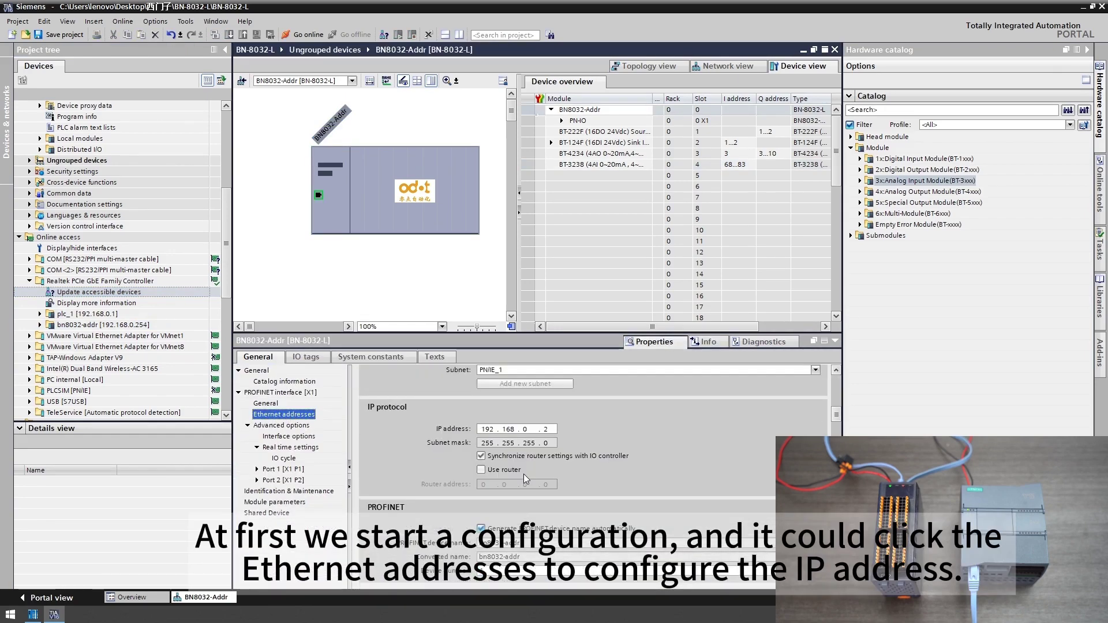
double_click(549, 431)
type("10")
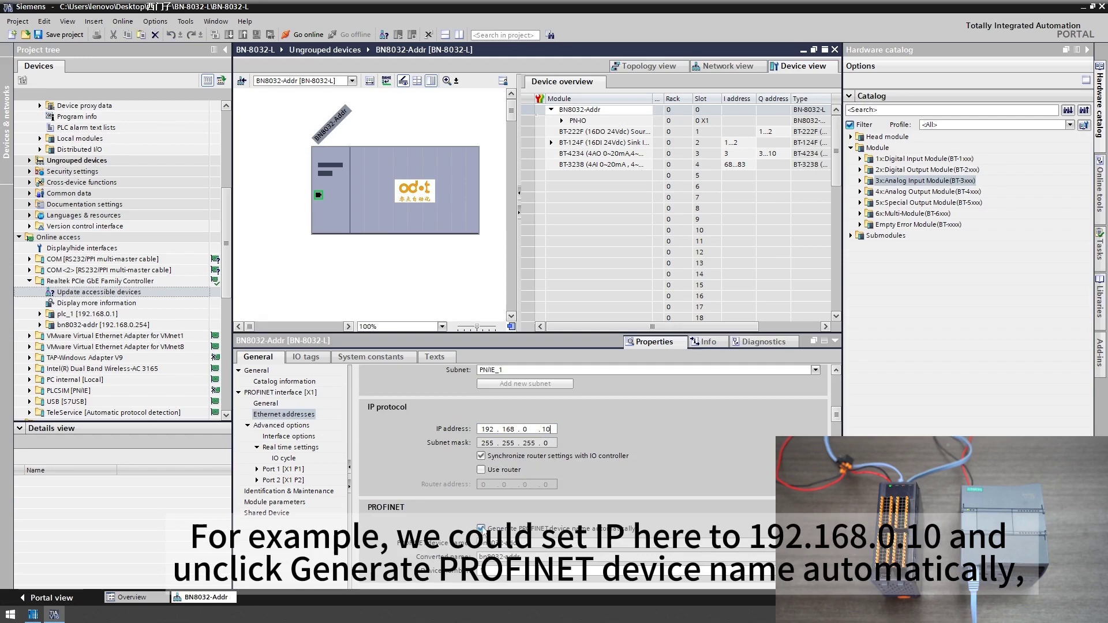
- Turn off automatic PROFINET name generation and rename the device bn8032-1
scroll(577, 461, "down", 2)
left_click(481, 456)
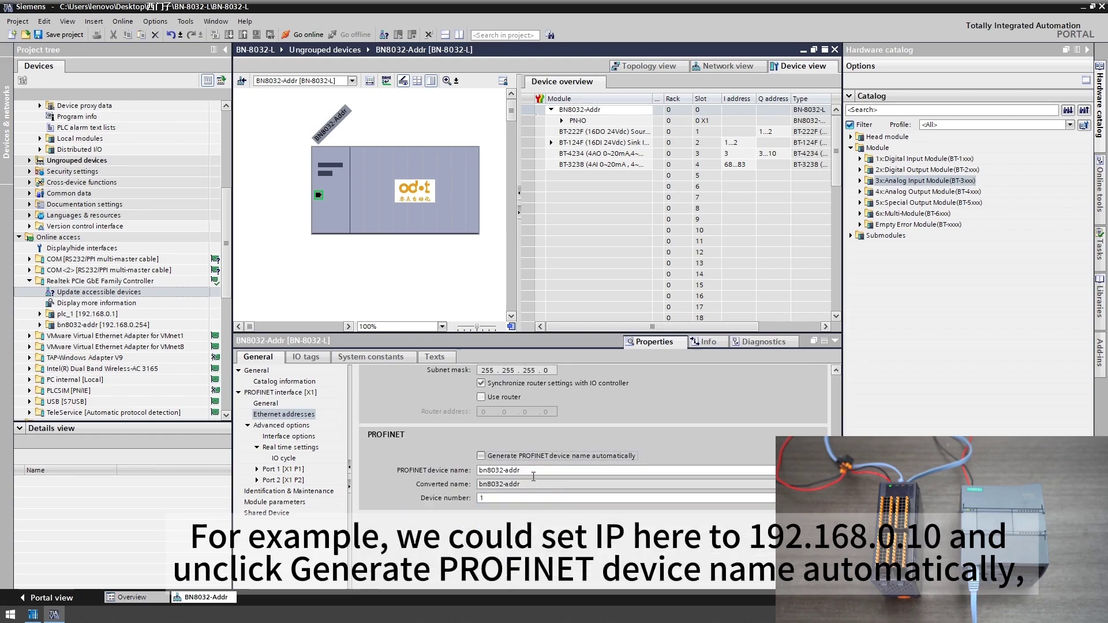
key("BackSpace")
key("BackSpace")
key("BackSpace")
key("BackSpace")
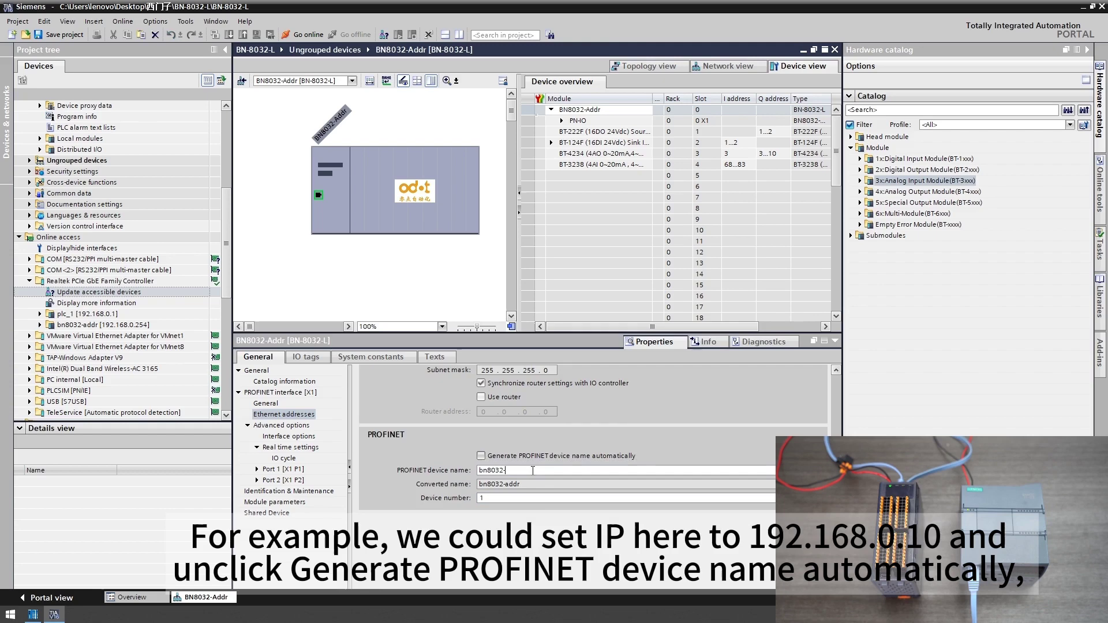
type("1")
left_click(471, 267)
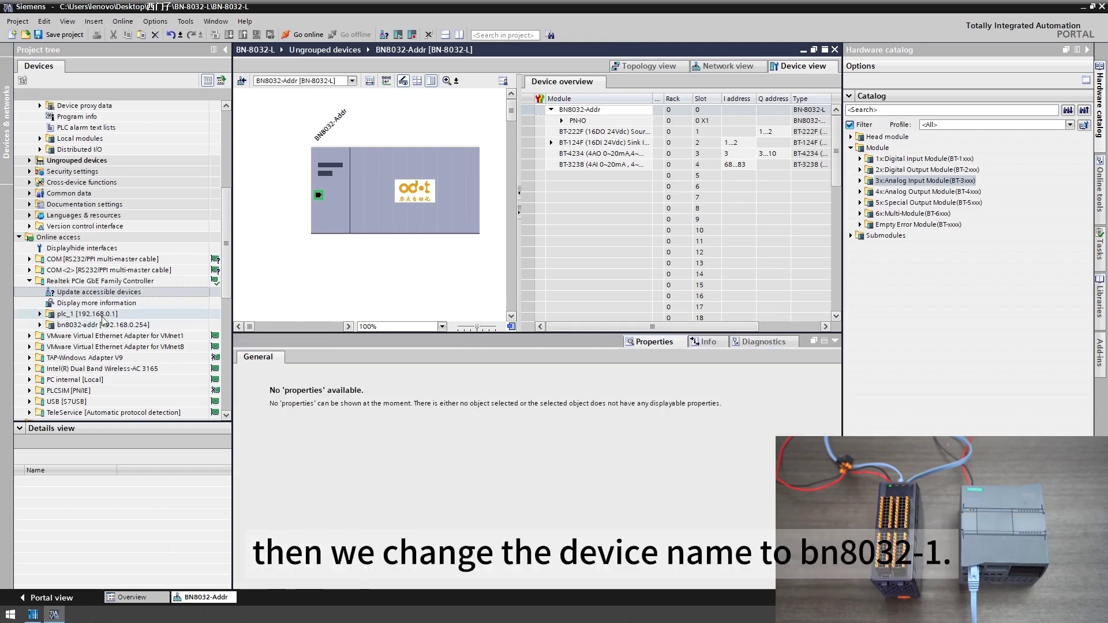
left_click(38, 327)
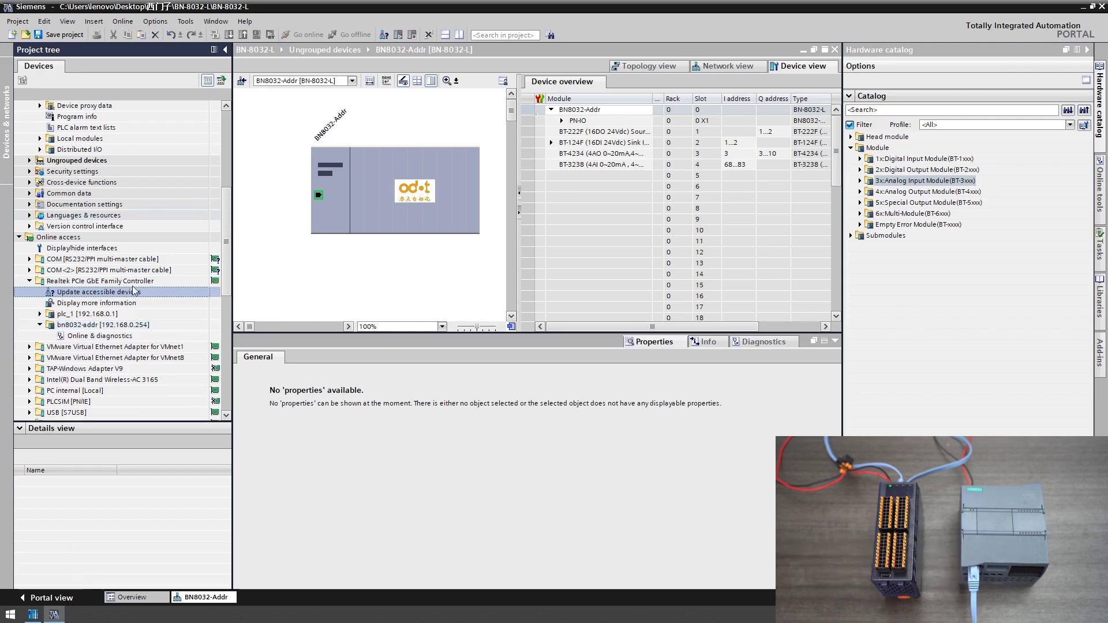
- Assign the PROFINET device name bn8032-1 to the found bn8032-addr module via Online & diagnostics
double_click(88, 337)
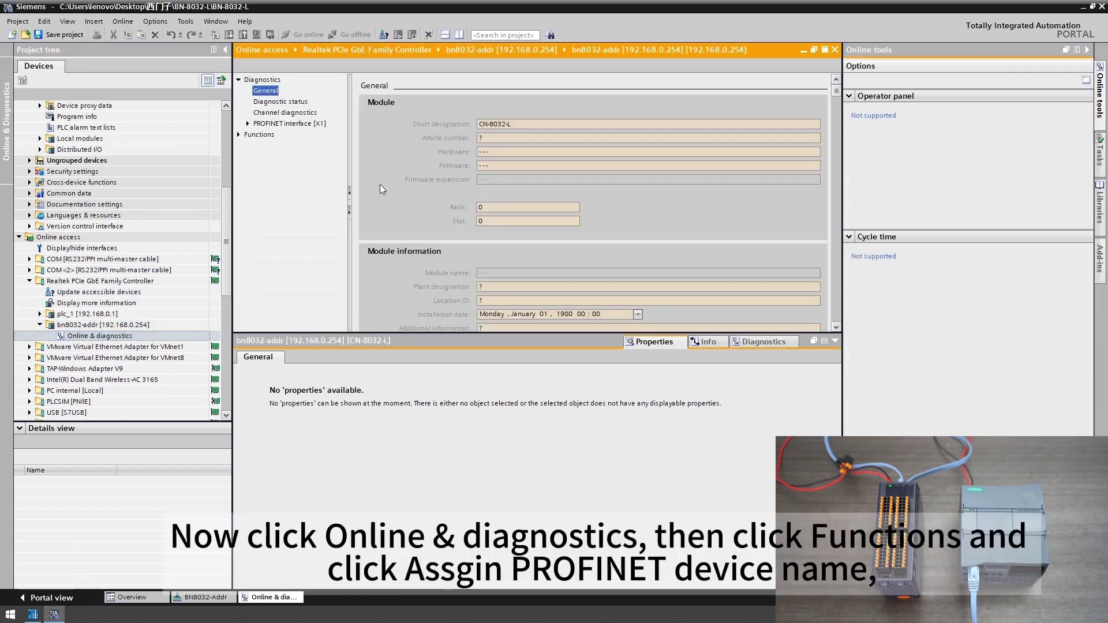
left_click(239, 134)
left_click(282, 157)
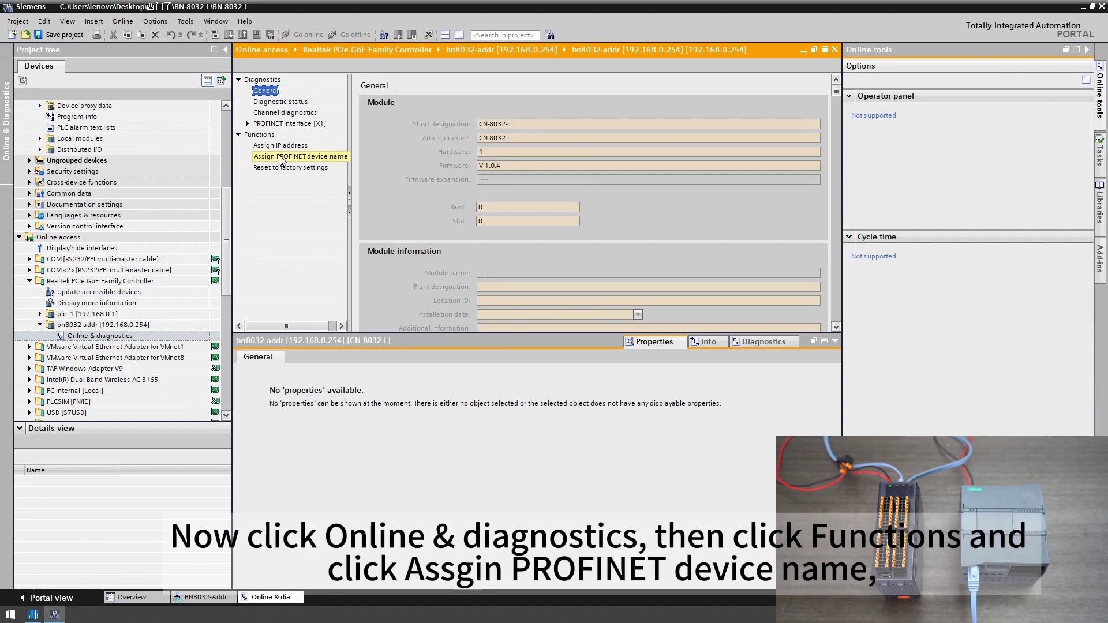
left_click(602, 140)
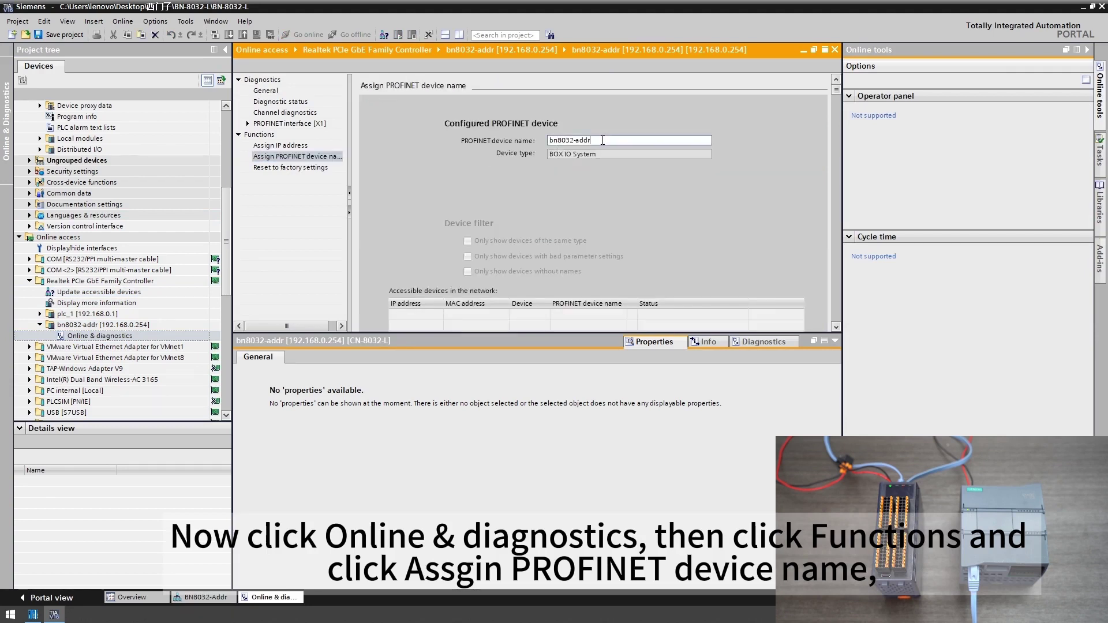
key("BackSpace")
key("BackSpace")
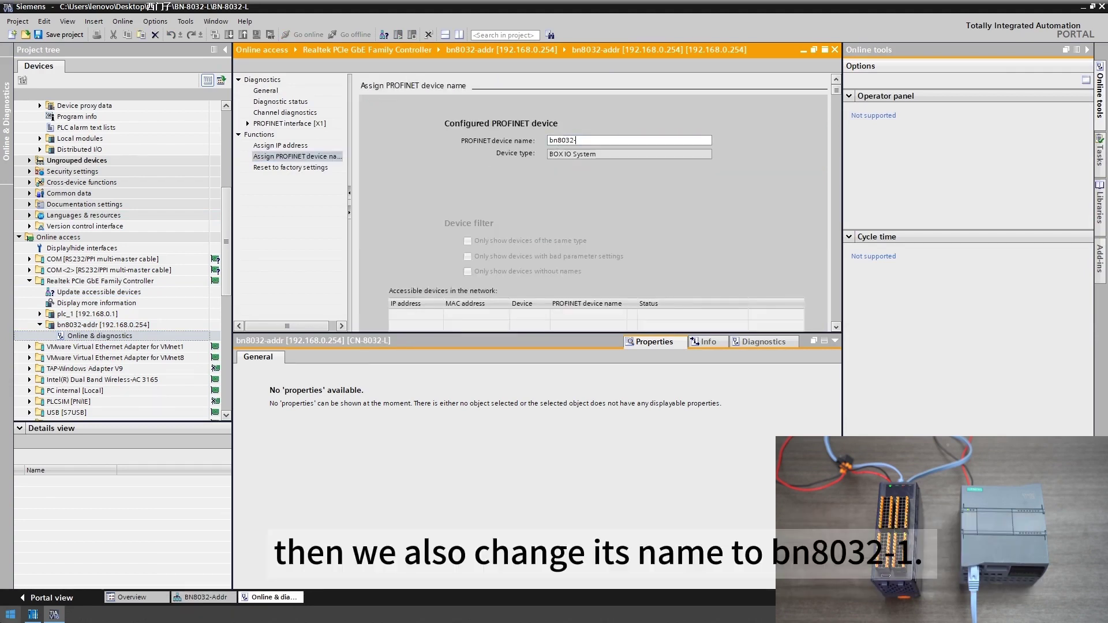
type("1")
scroll(721, 196, "down", 3)
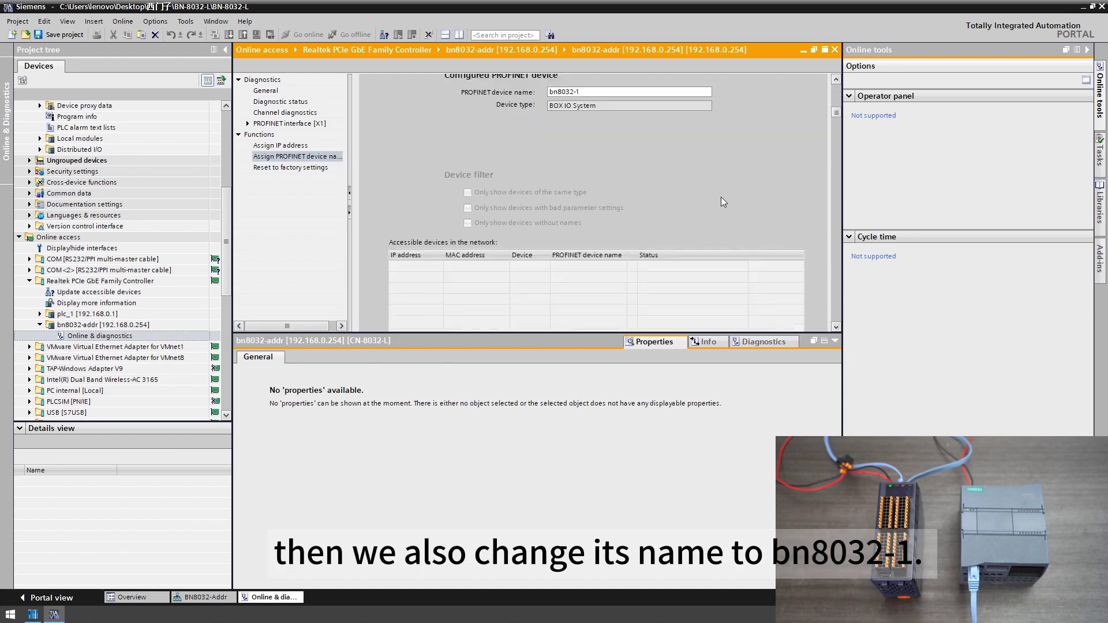
left_click(722, 275)
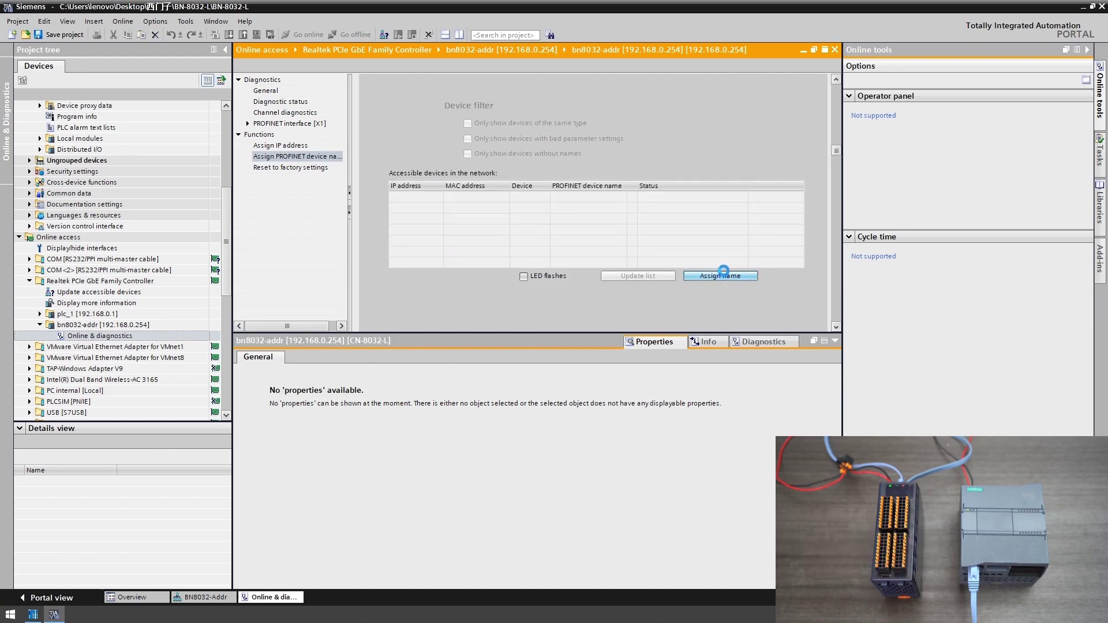
- Check the Info log message confirming the name assignment succeeded
left_click(709, 342)
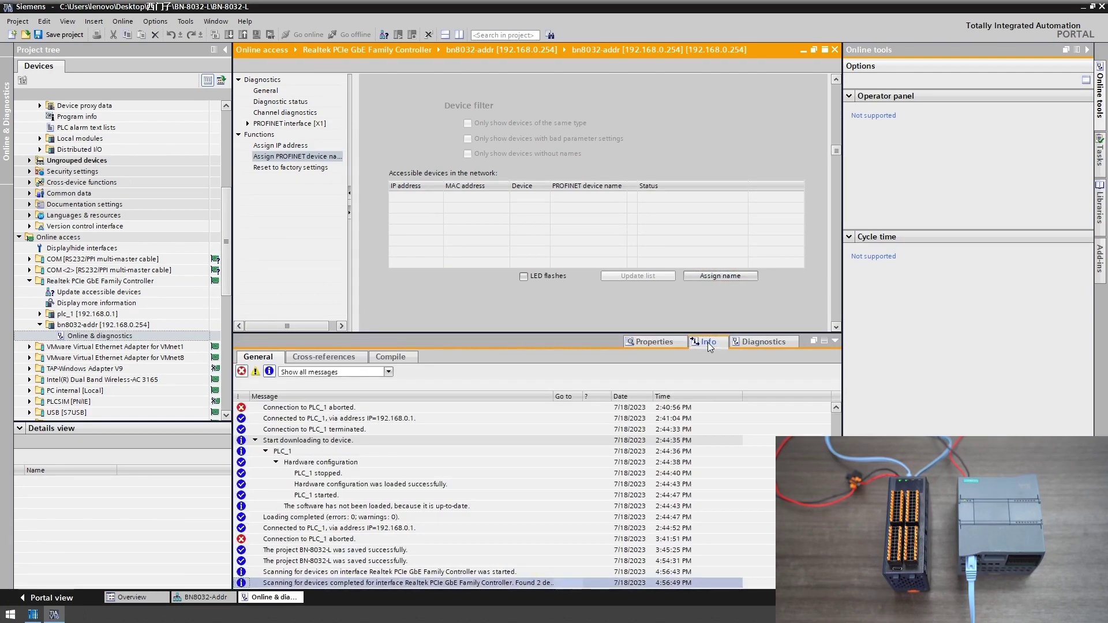
scroll(427, 468, "up", 1)
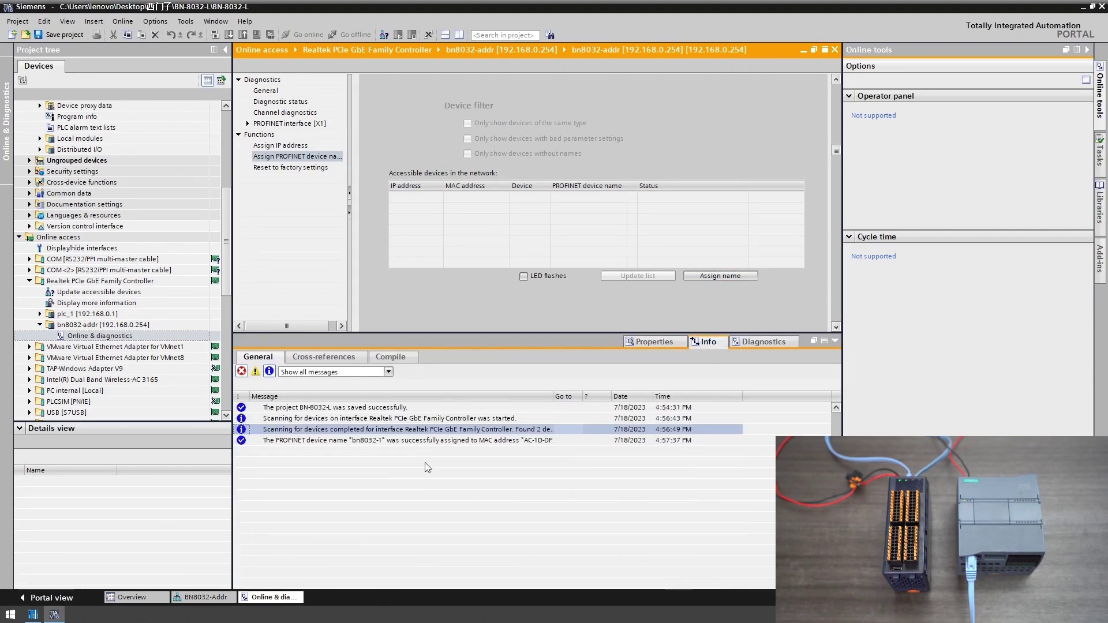
left_click(369, 442)
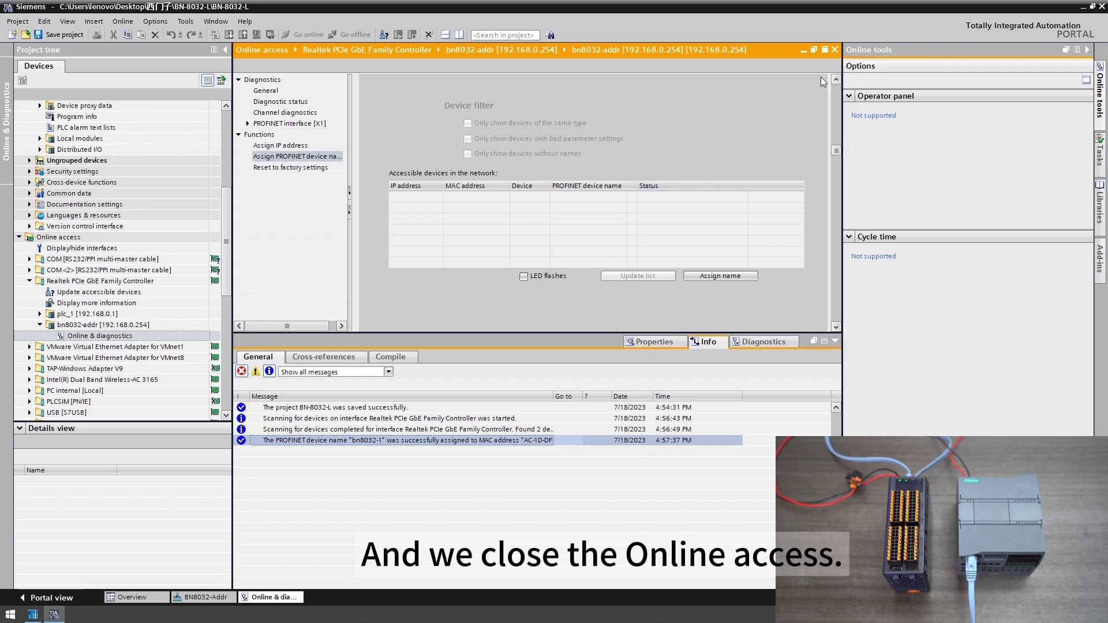
- Download the project to PLC_1 through the PN/IE_1 subnet, loading and finishing after the search
left_click(835, 50)
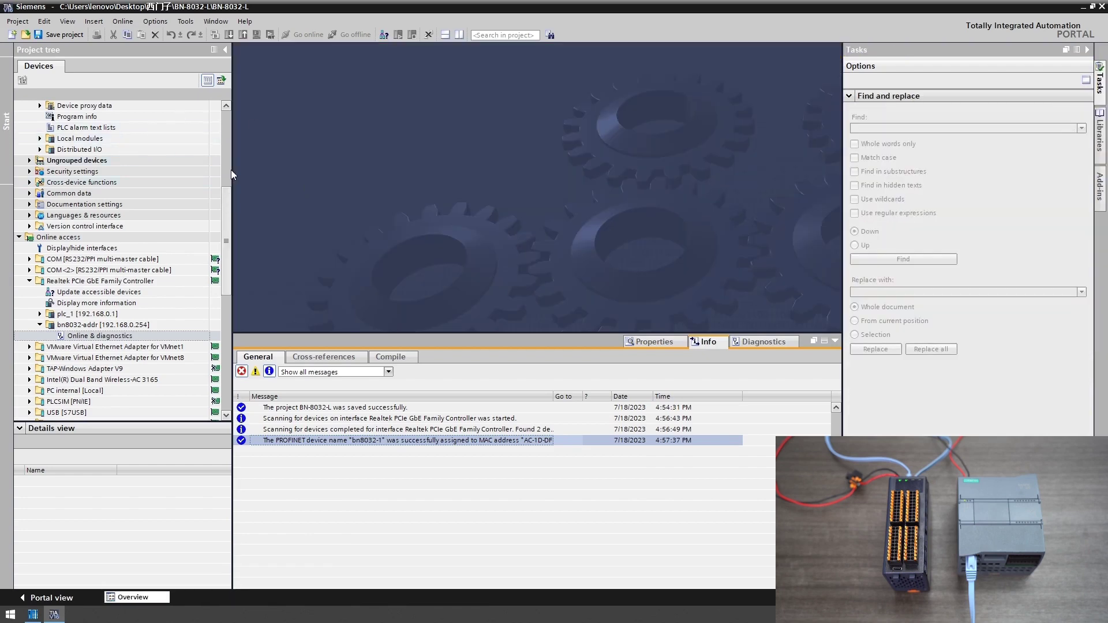
scroll(230, 170, "up", 7)
left_click(144, 139)
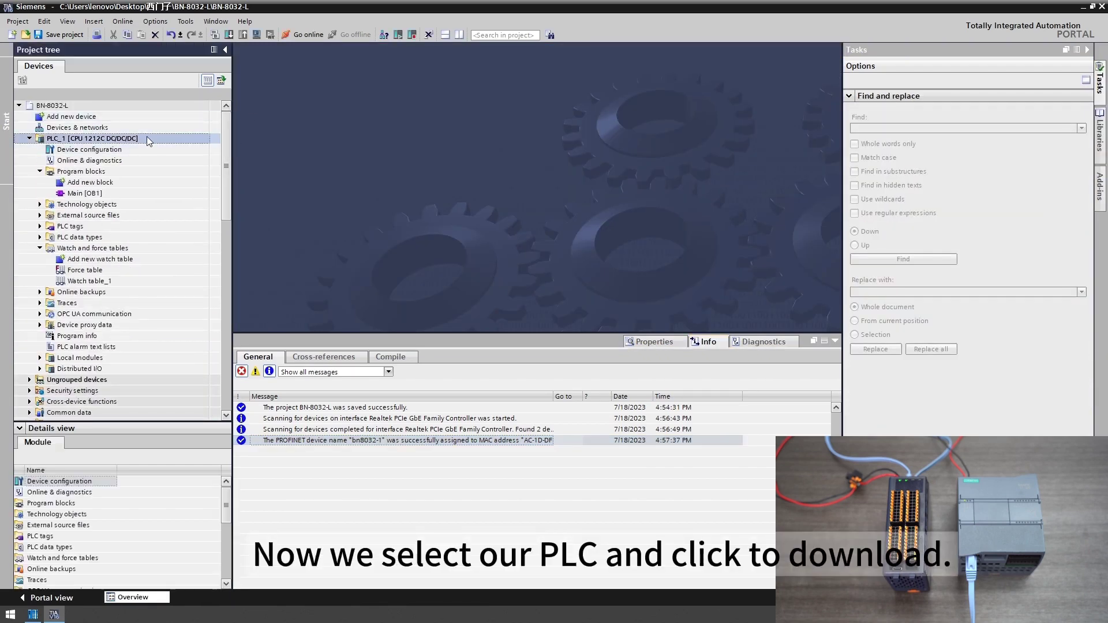
left_click(229, 35)
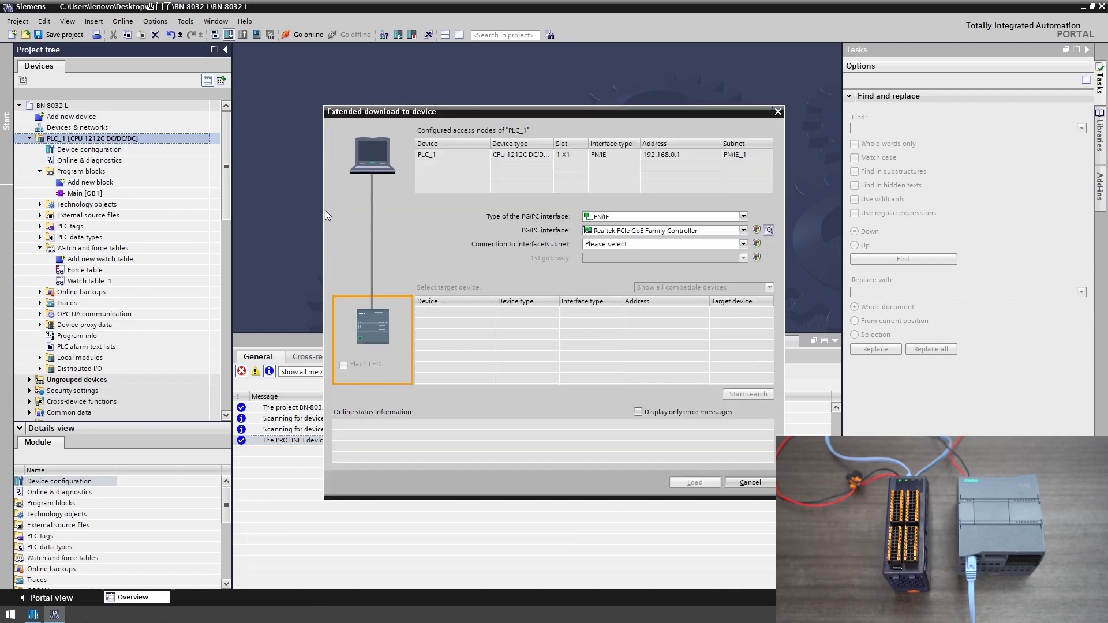
left_click(638, 412)
left_click(716, 244)
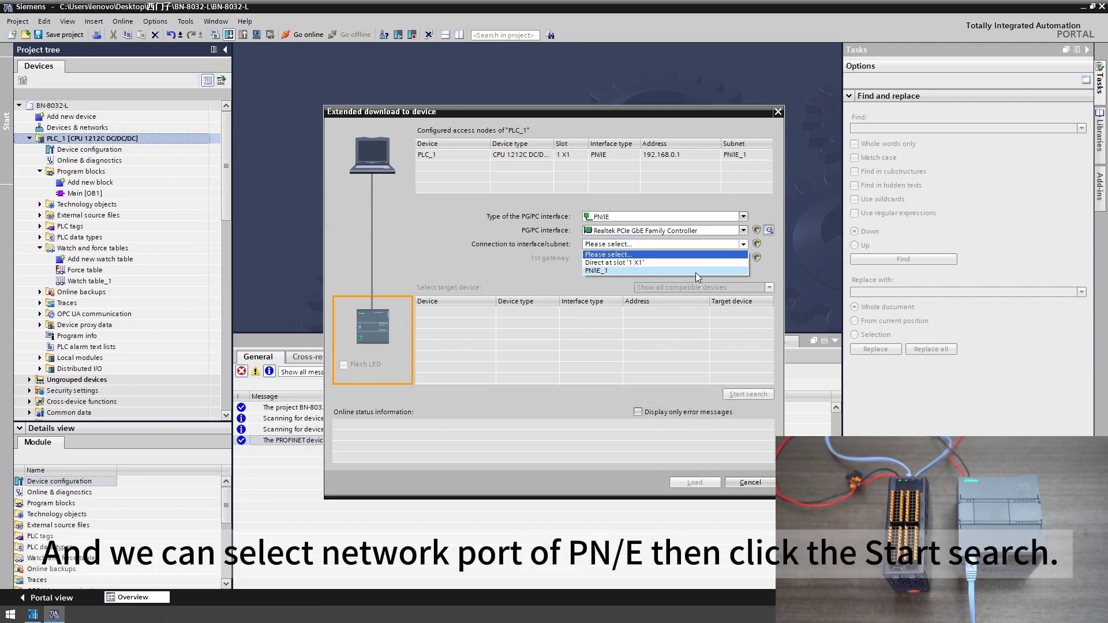
left_click(697, 272)
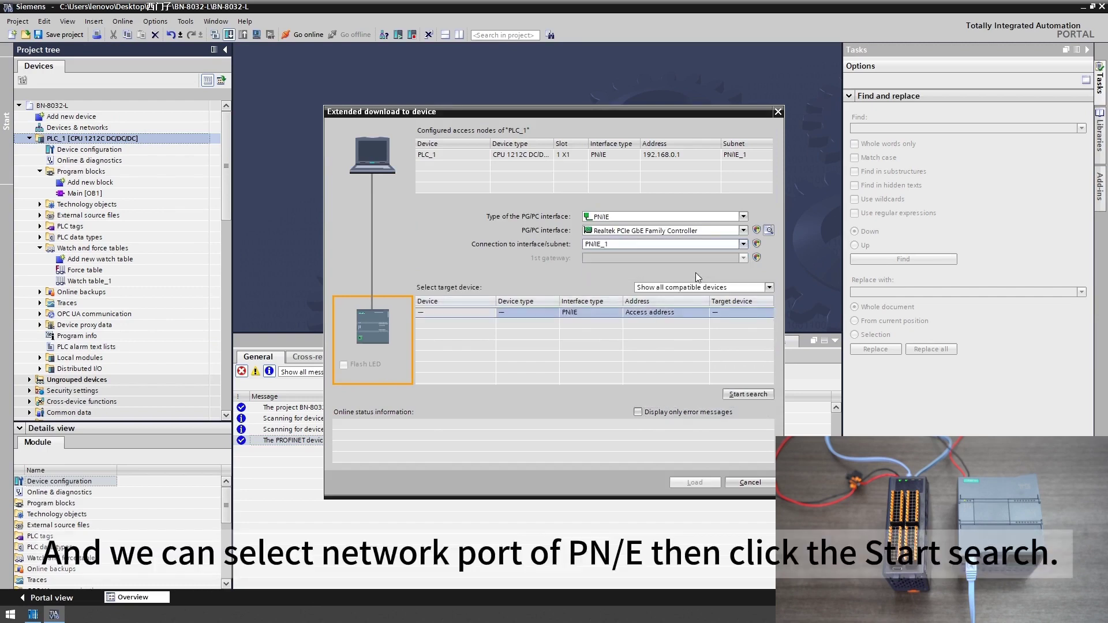
left_click(734, 395)
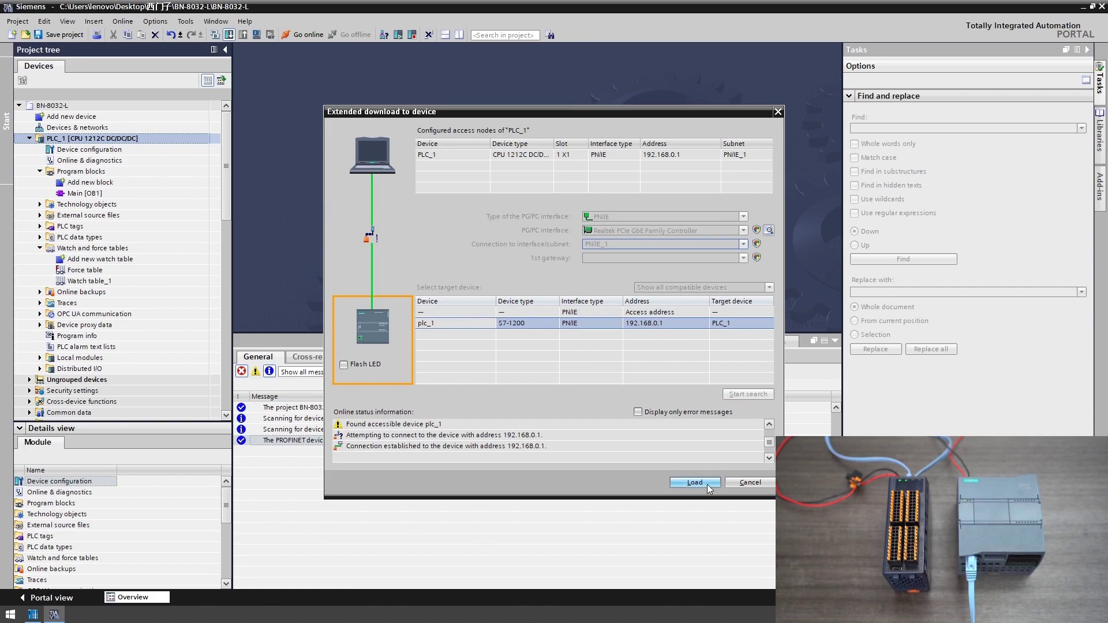
left_click(697, 483)
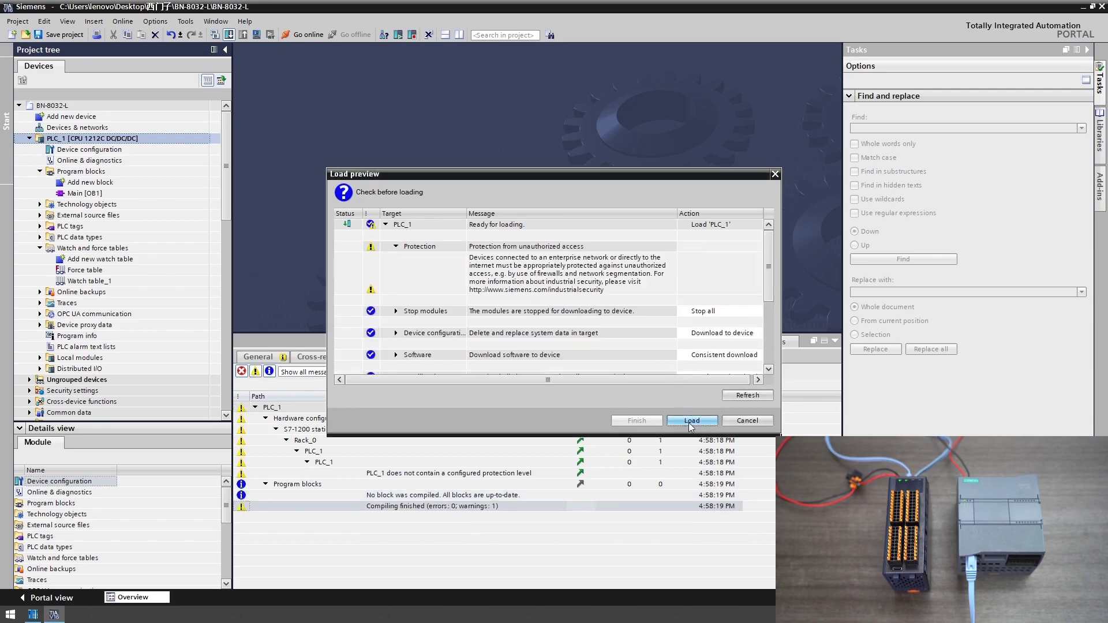
left_click(692, 421)
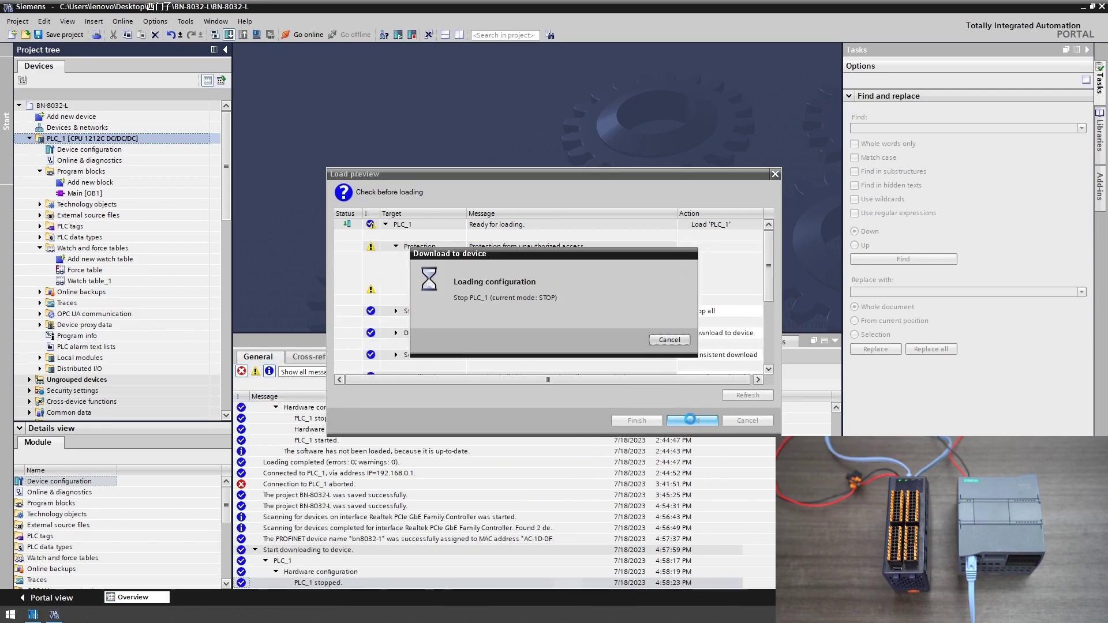
left_click(643, 420)
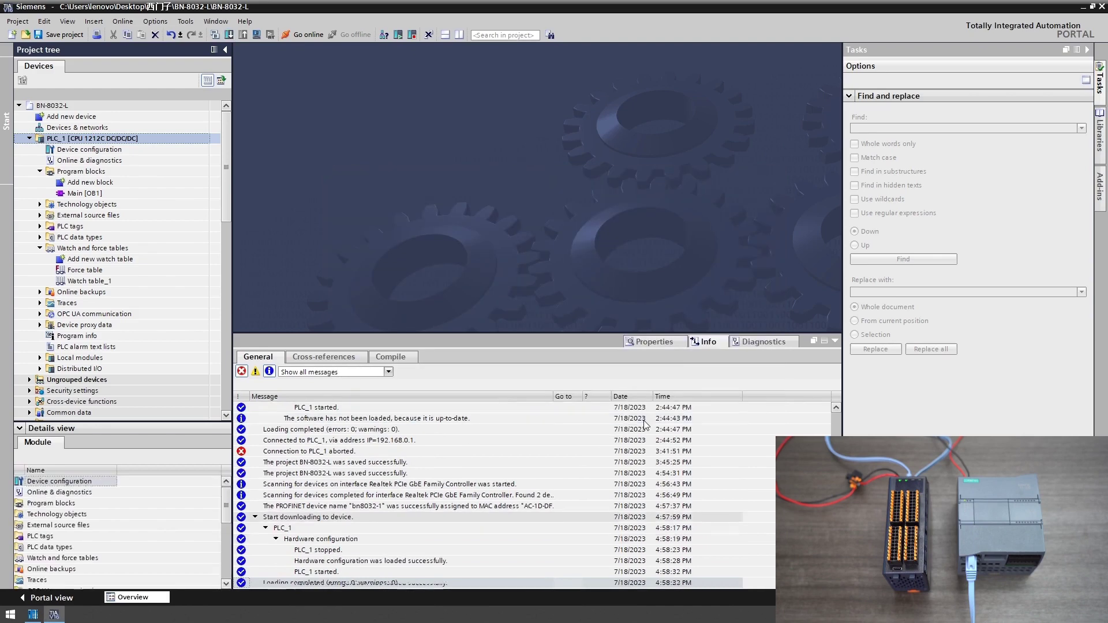
- Open Watch table_1 and split the editor area vertically
left_click(835, 341)
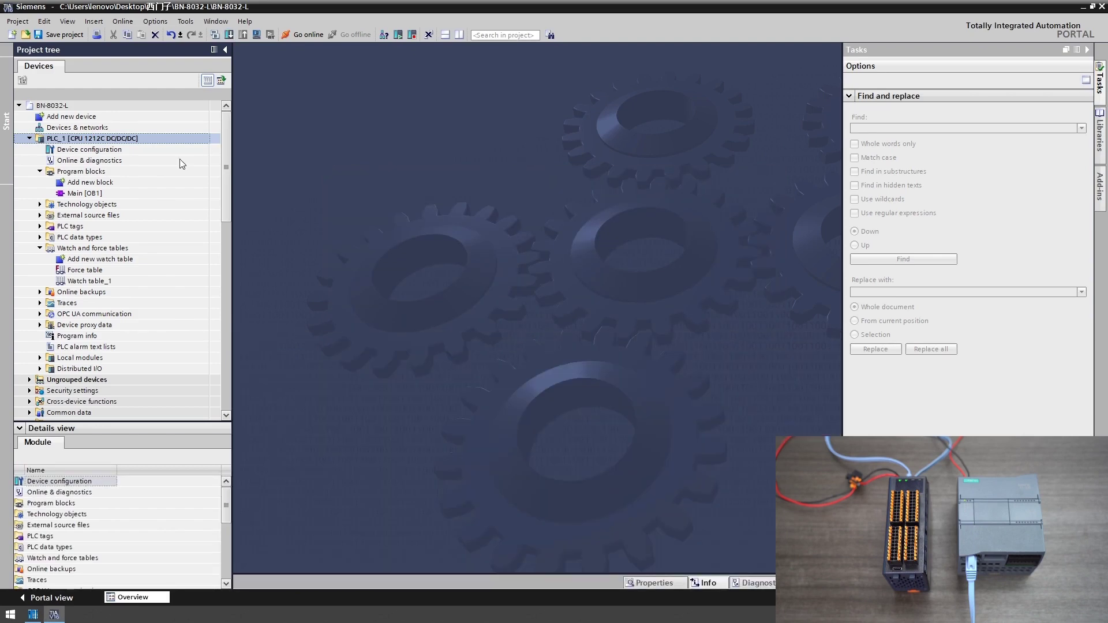
double_click(128, 182)
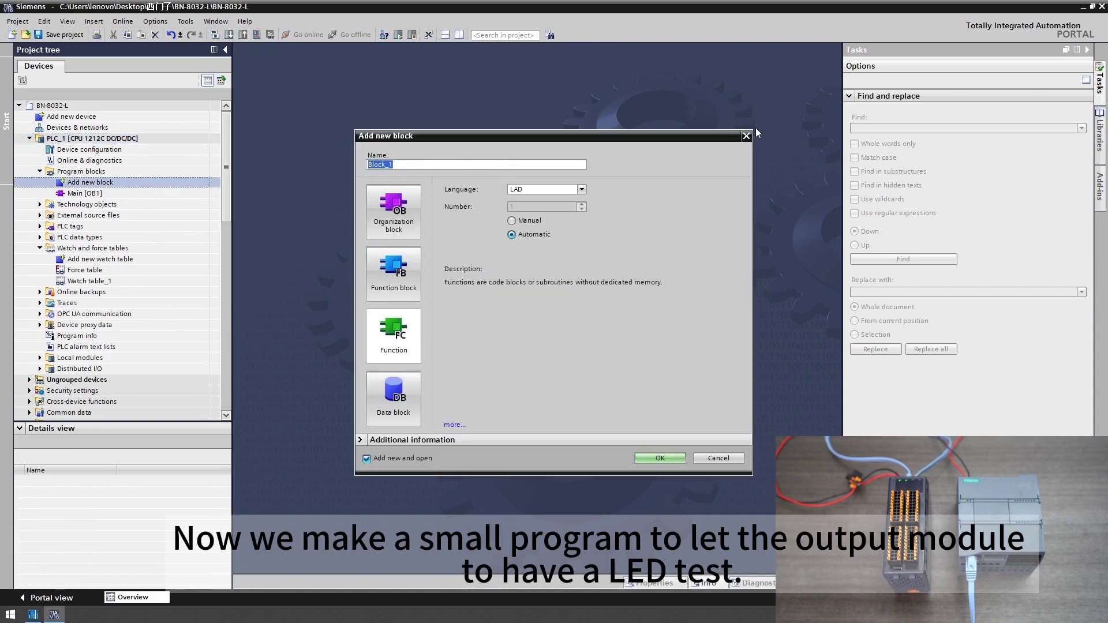
left_click(747, 136)
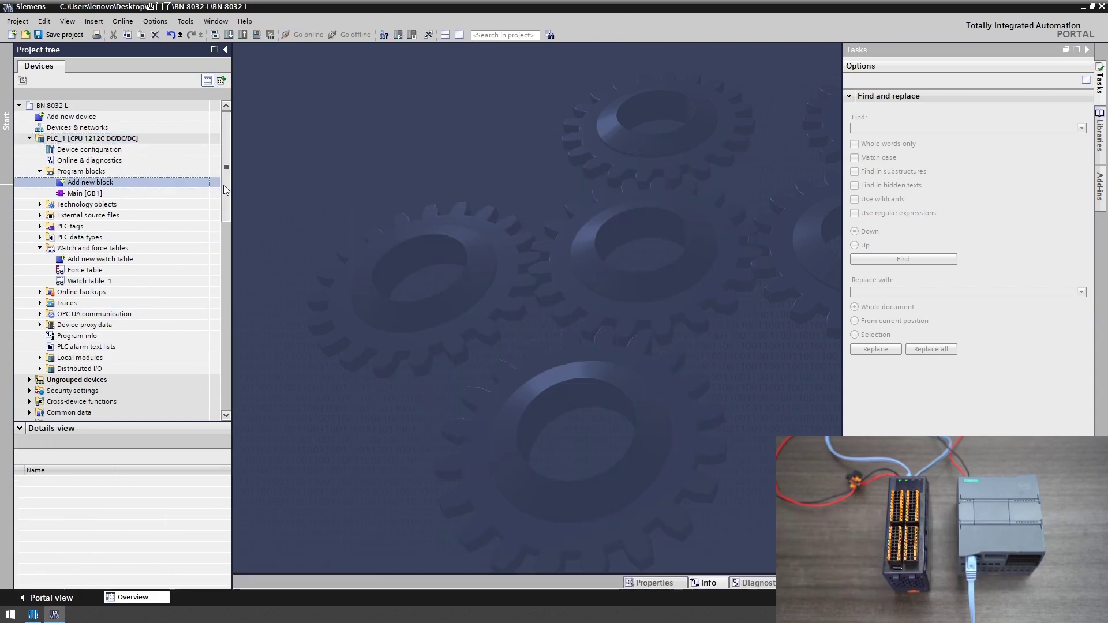
scroll(178, 243, "down", 2)
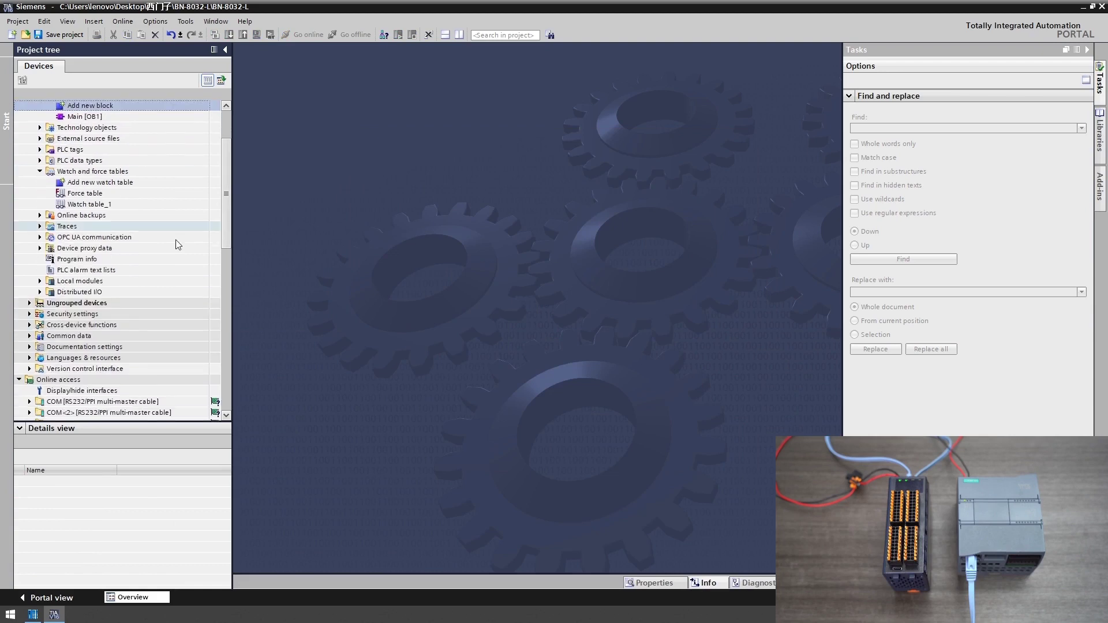
left_click(105, 205)
double_click(105, 205)
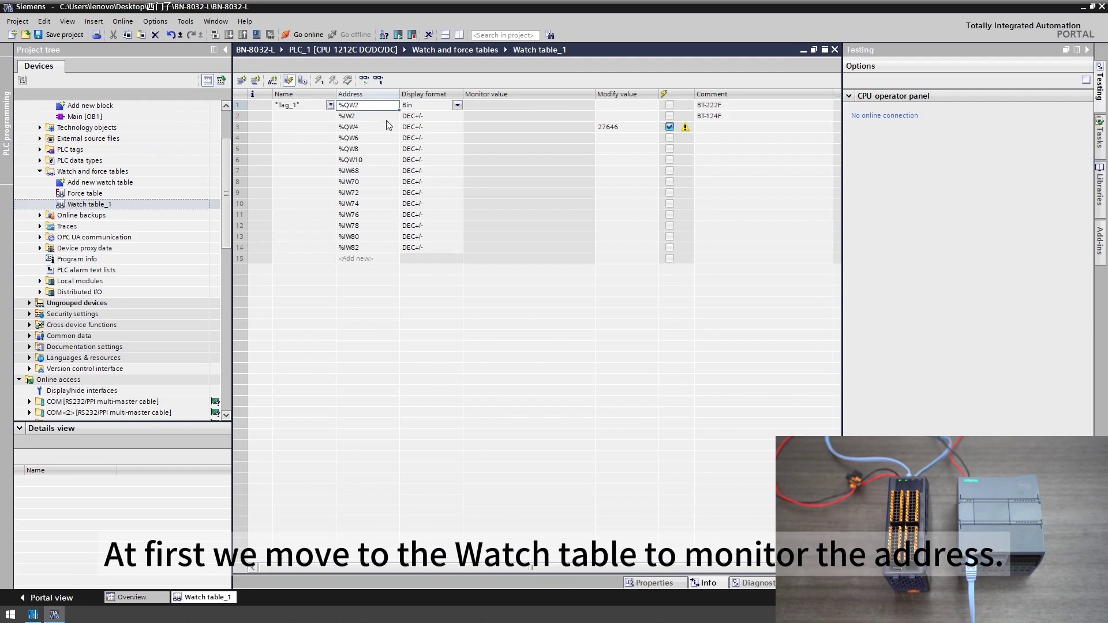
left_click(459, 35)
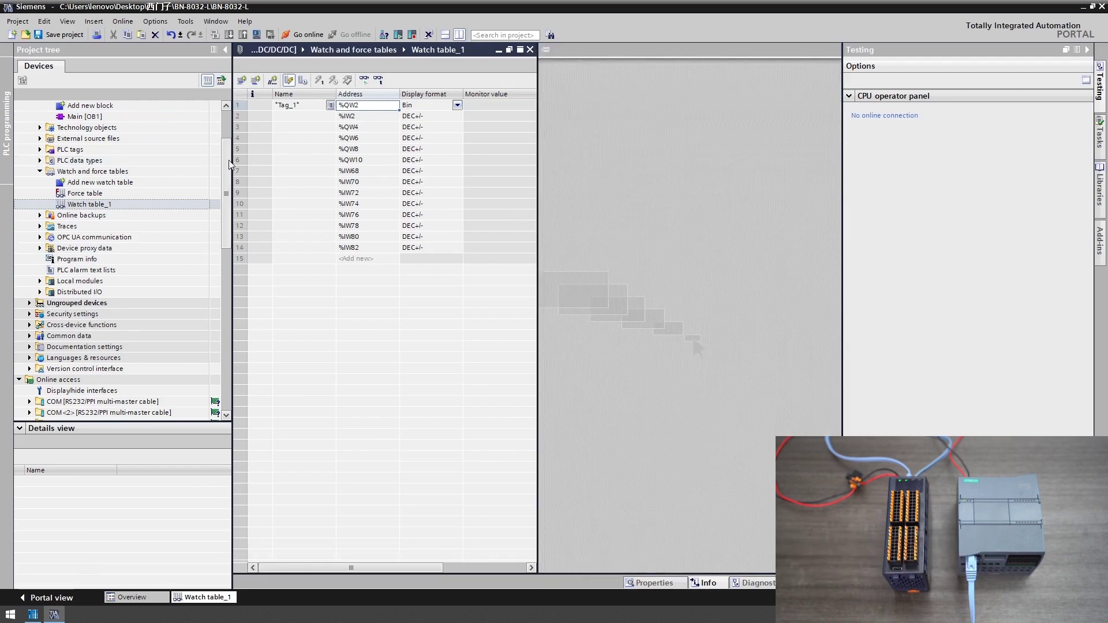
scroll(229, 164, "up", 3)
double_click(124, 149)
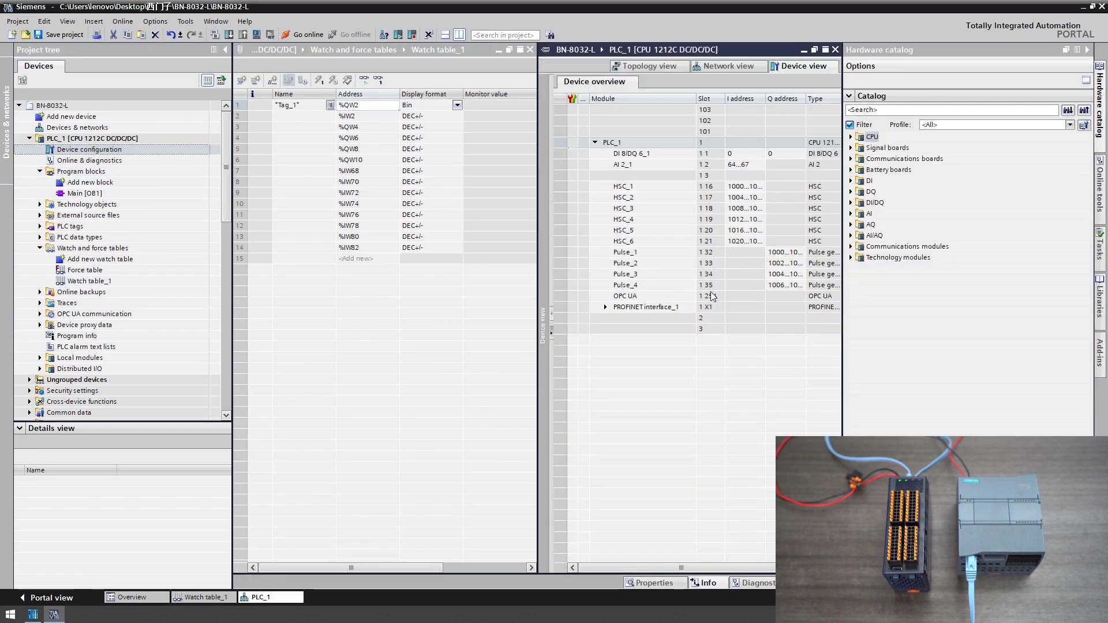
left_click(723, 65)
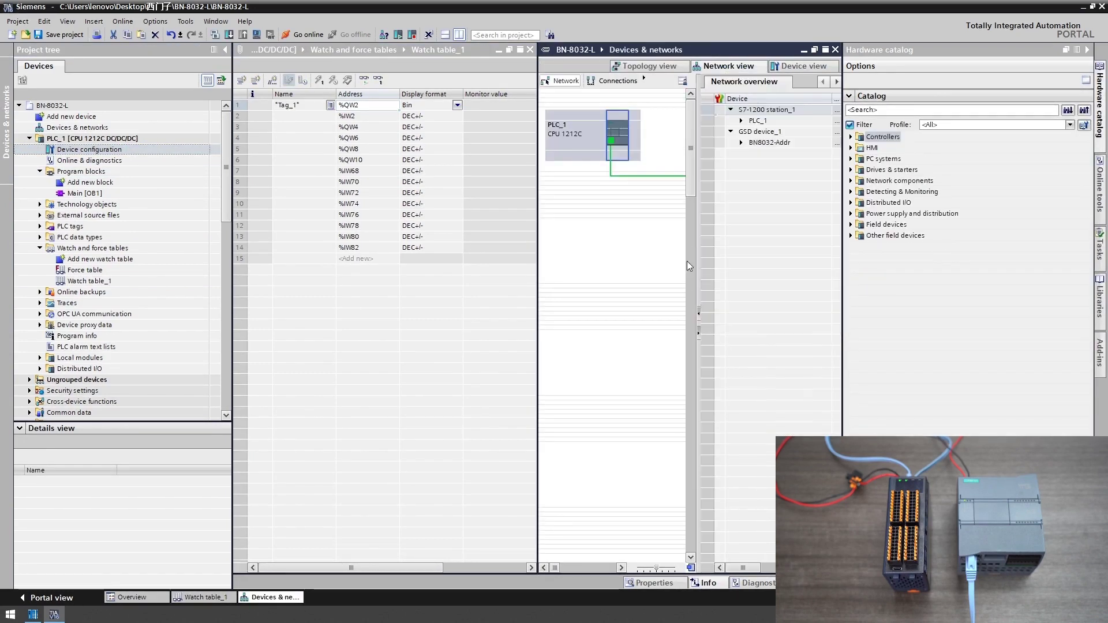
left_click(621, 568)
left_click(621, 568)
left_click(621, 568)
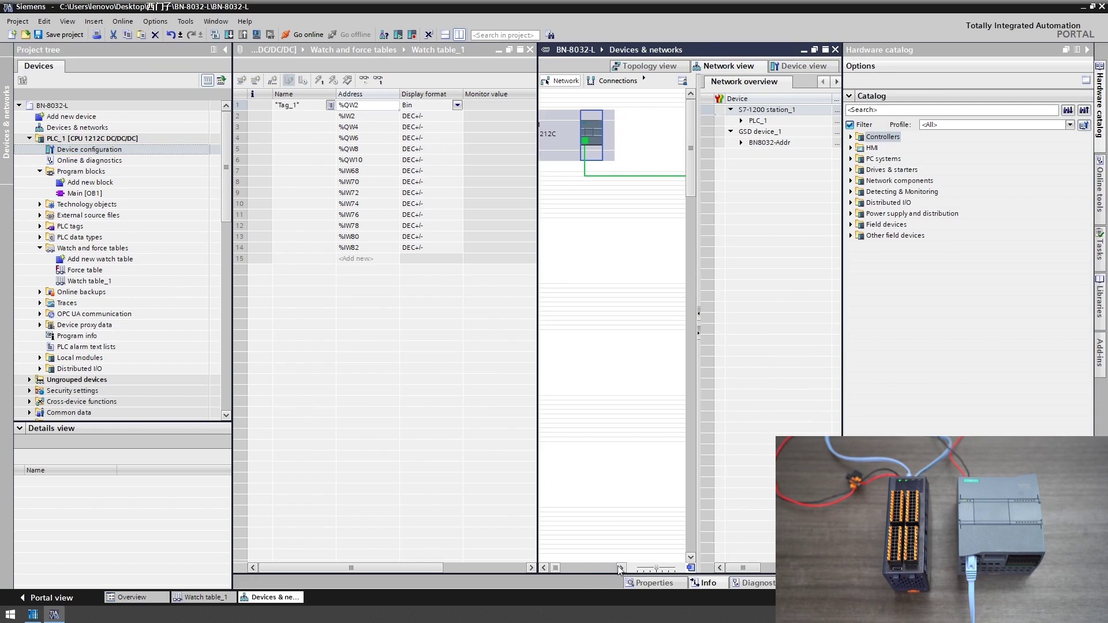
left_click(621, 568)
left_click(567, 569)
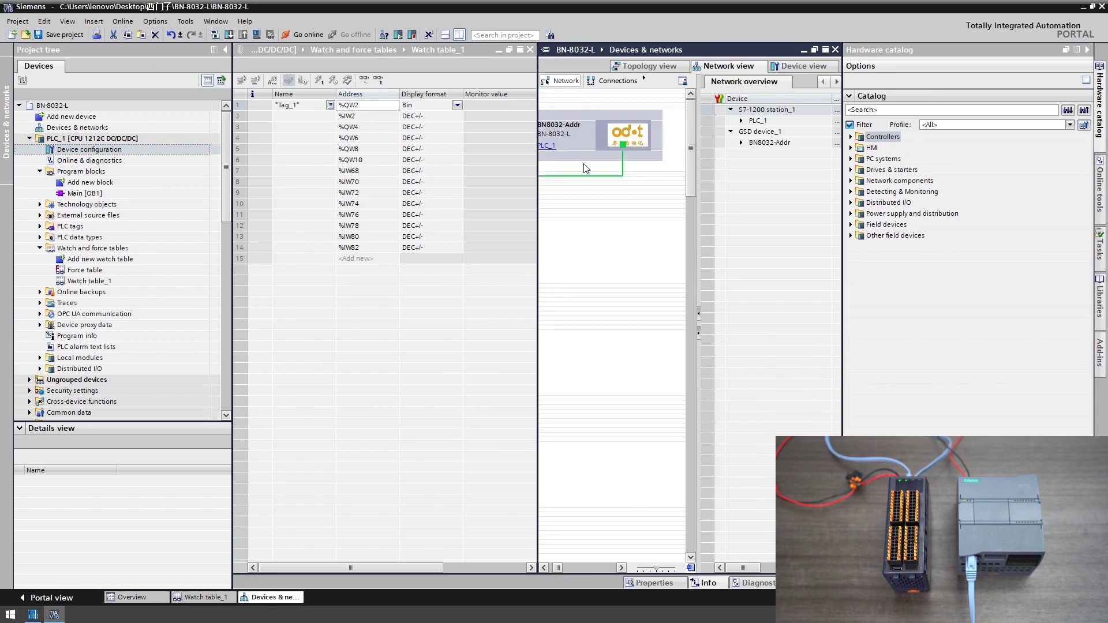
double_click(582, 134)
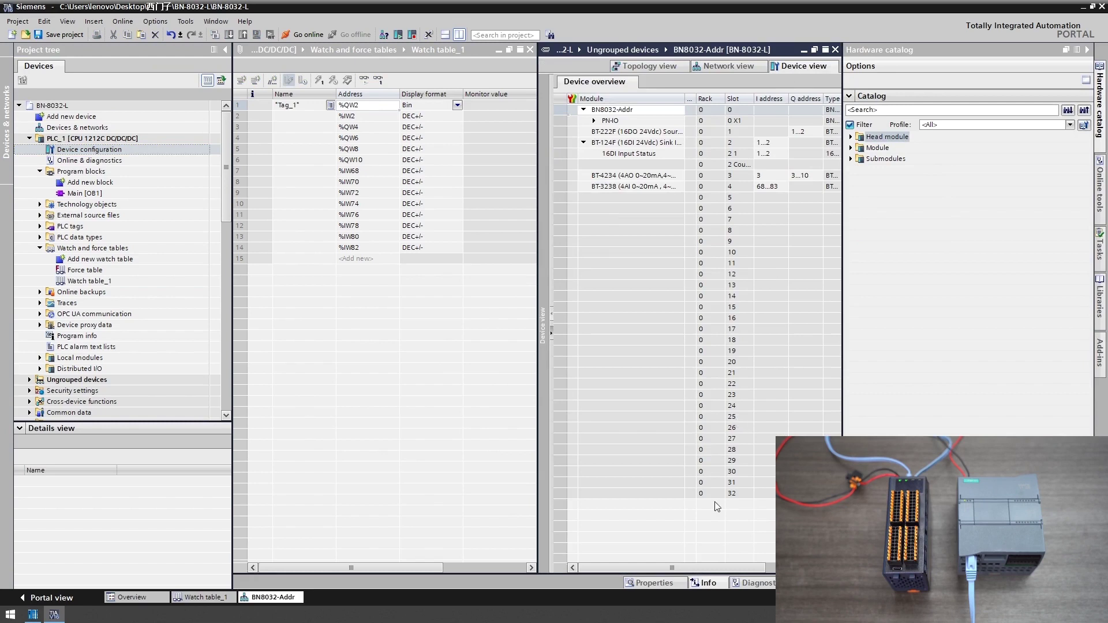
left_click_drag(711, 569, 716, 569)
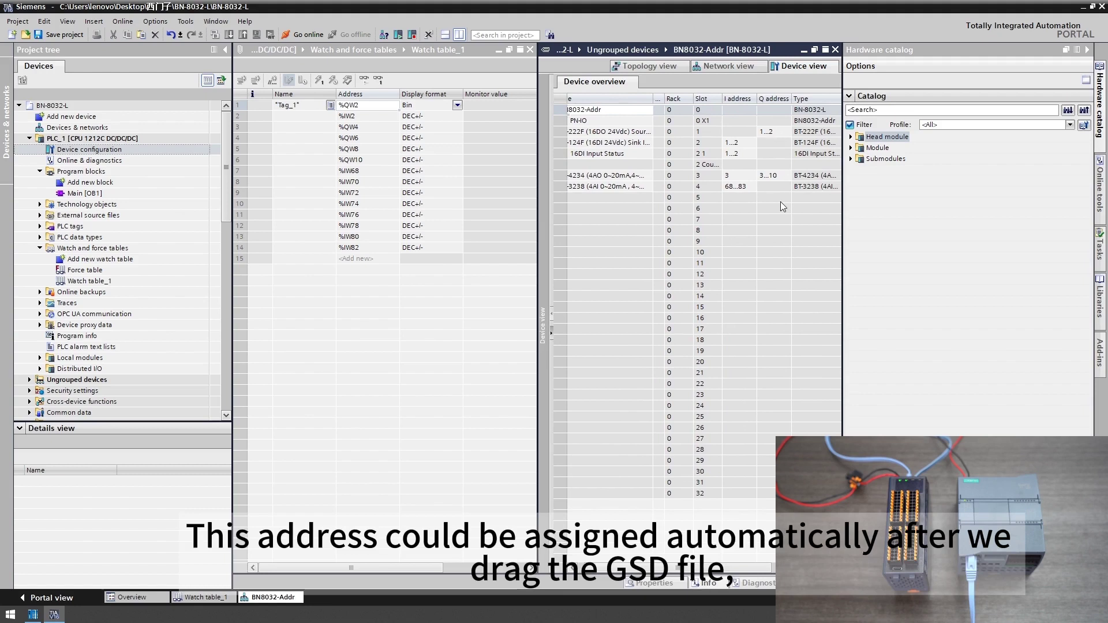
- Move BT-4234's outputs to Q 4...11 after start address 2 clashes for BT-222F
left_click(764, 133)
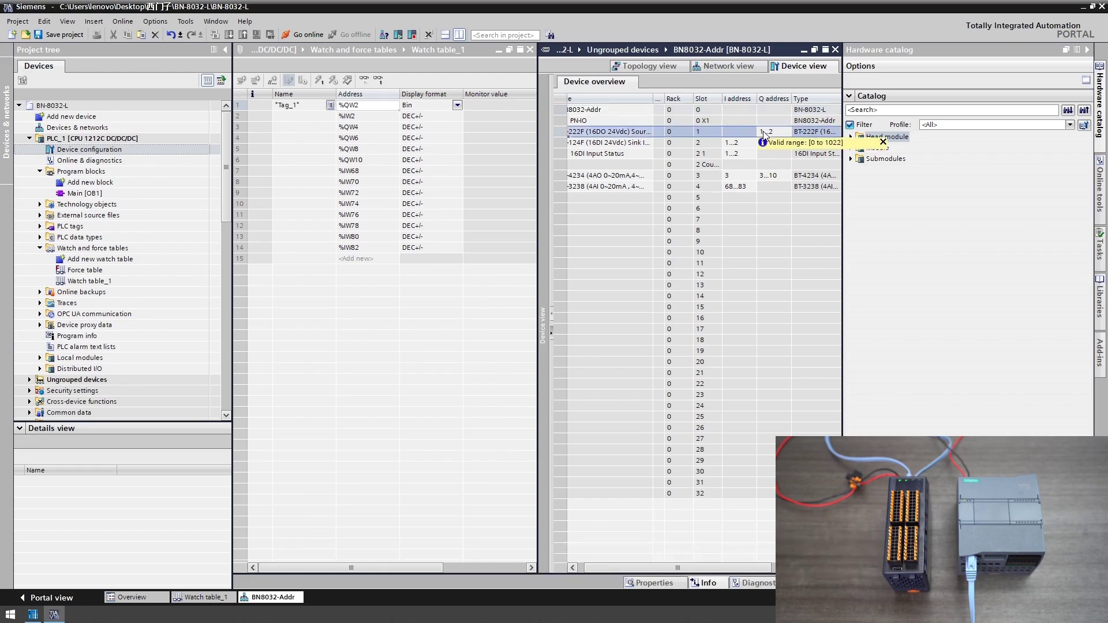
left_click(764, 133)
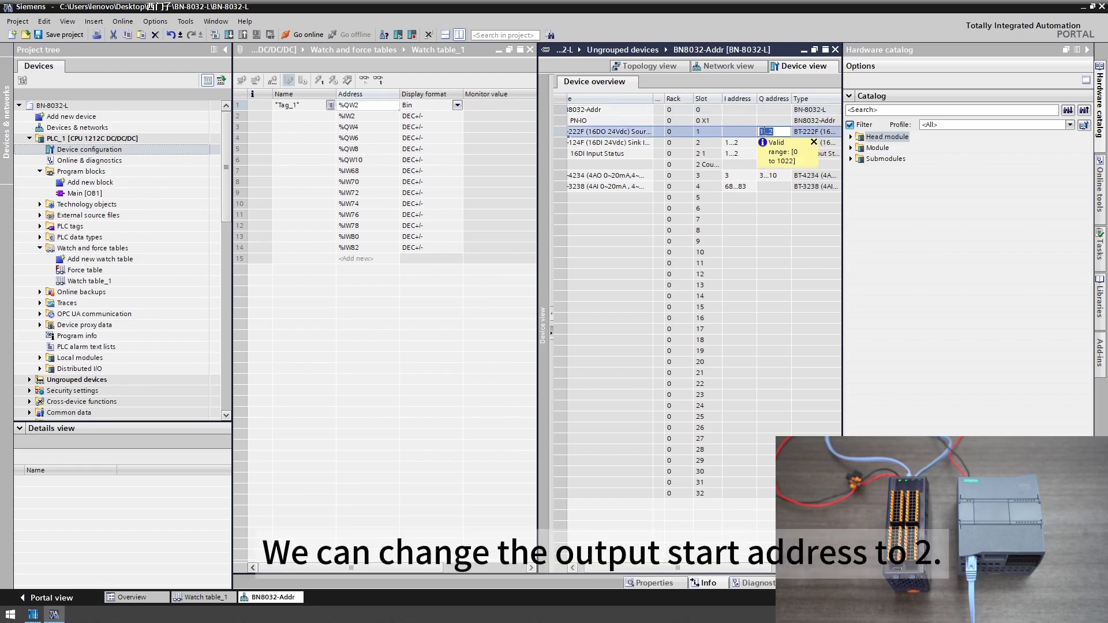
type("2")
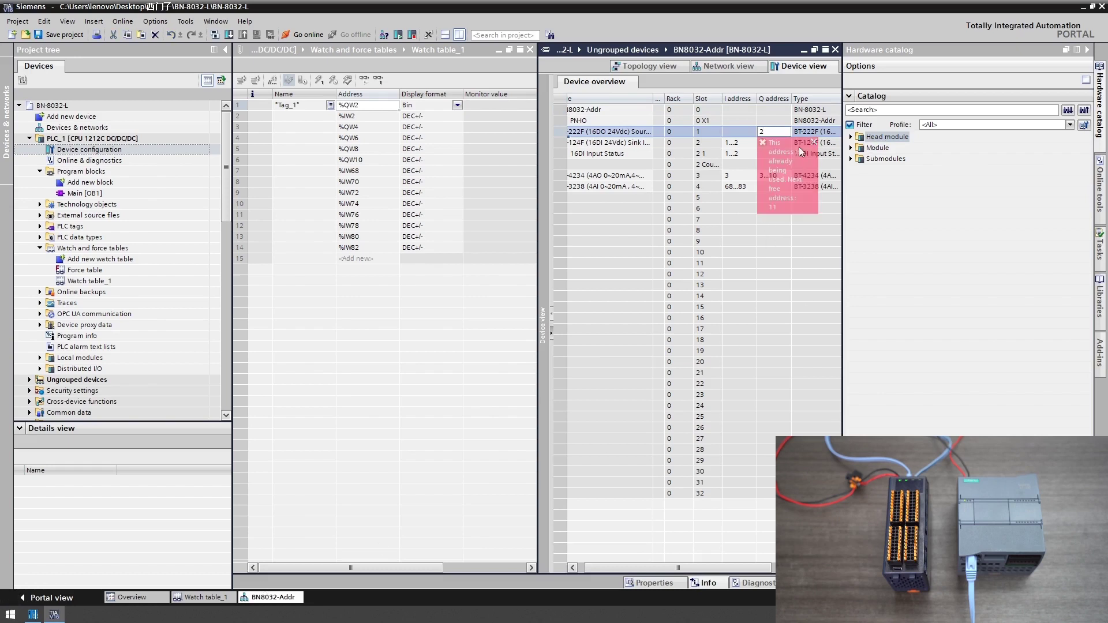
left_click(814, 142)
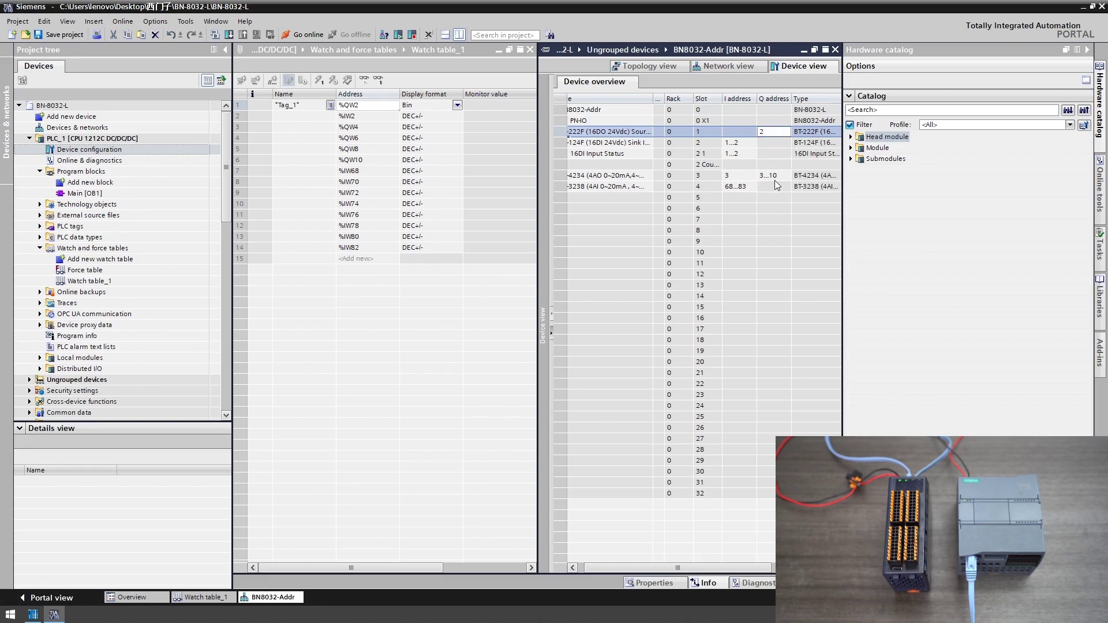
double_click(775, 175)
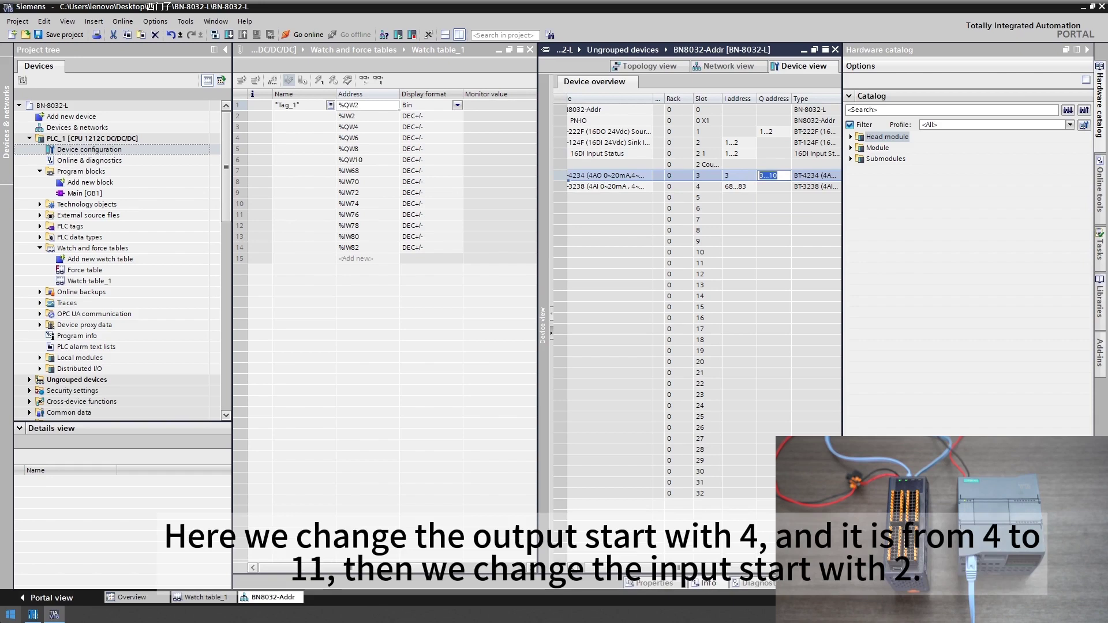
type("4")
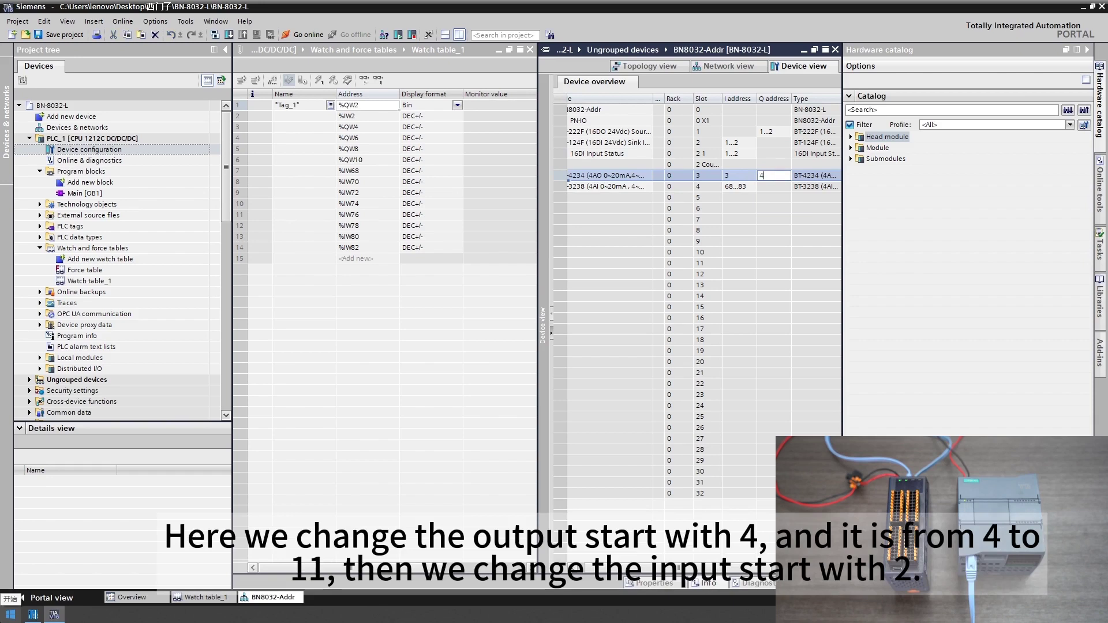
left_click(774, 224)
- Set BT-222F's output start address to 2, giving Q 2...3
double_click(767, 131)
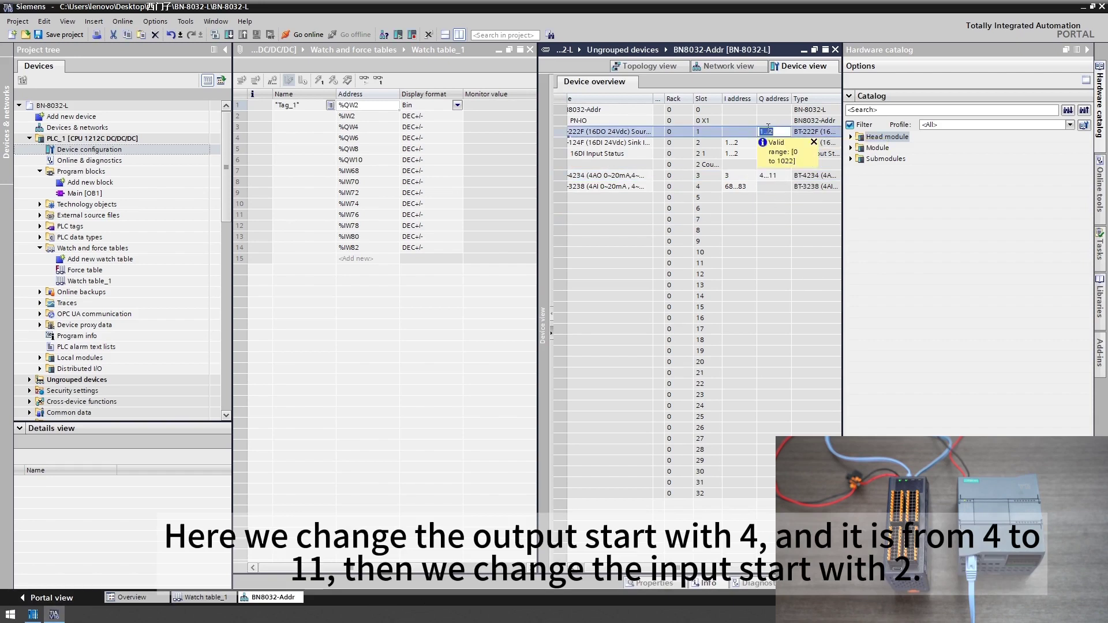
left_click_drag(767, 128, 761, 128)
type("2")
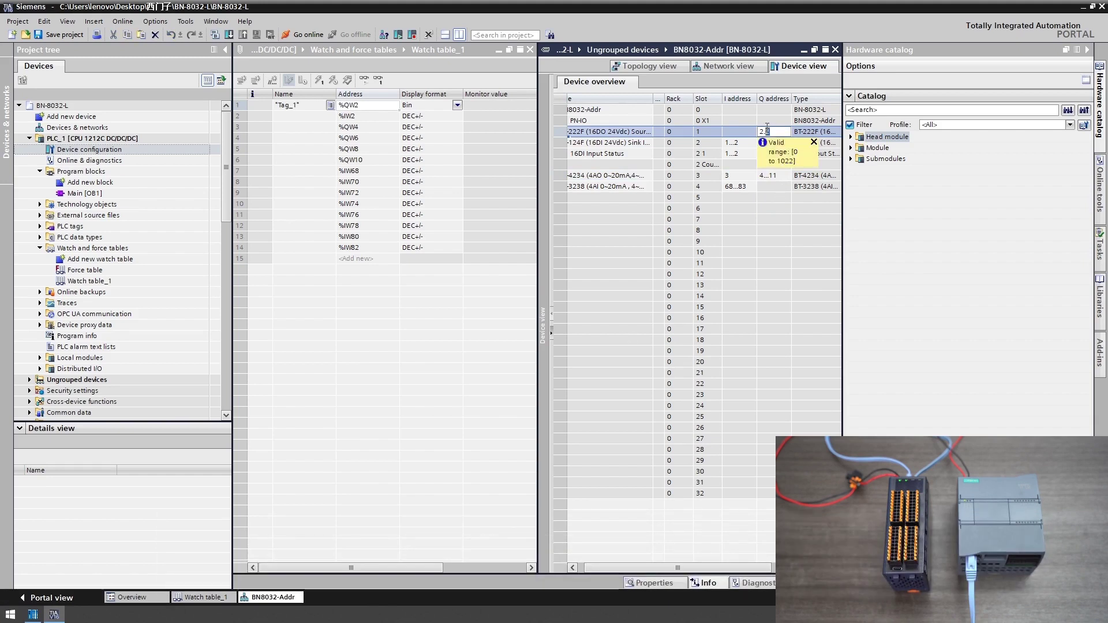
left_click(773, 210)
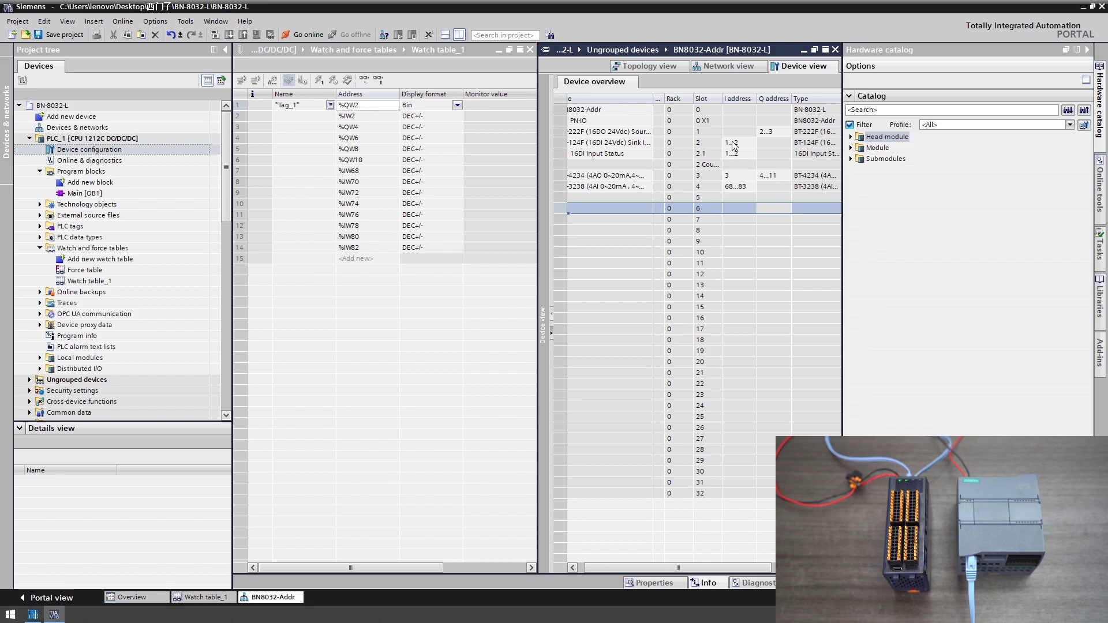
- Set the BT-4234 module's input start address to 4
double_click(734, 142)
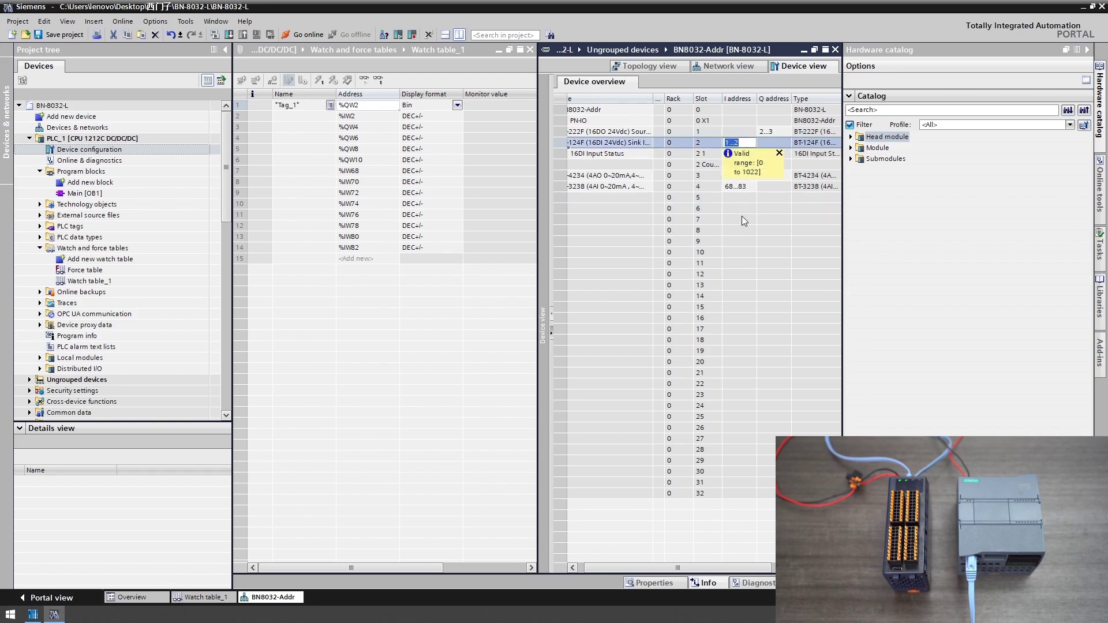
left_click(744, 221)
double_click(736, 175)
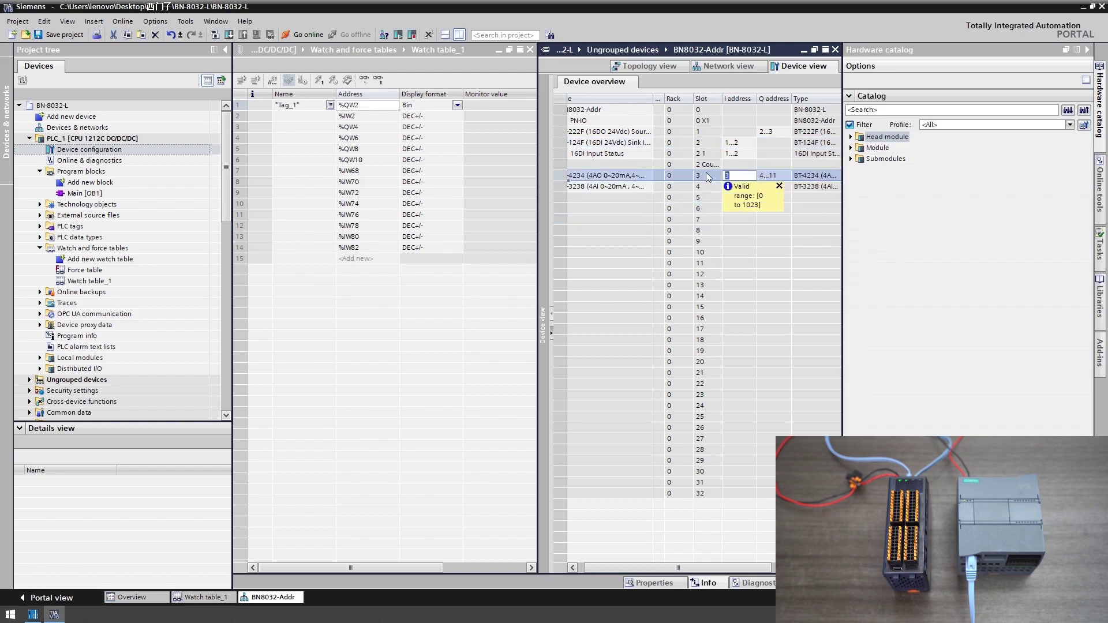
type("4")
left_click(760, 275)
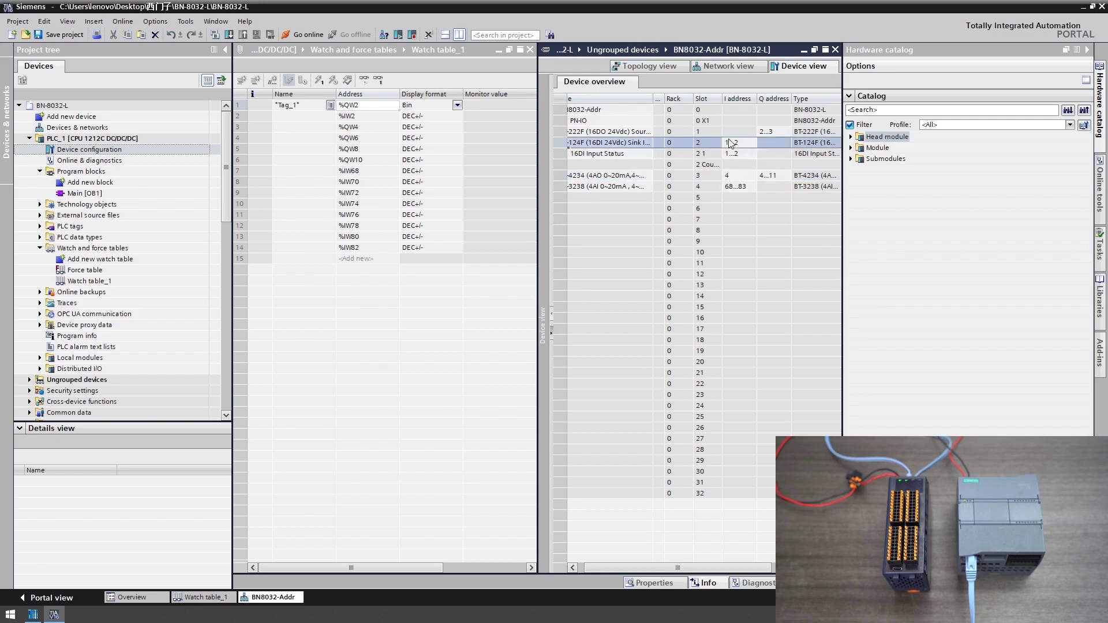
- Set the BT-124F module's input address to 2...3
double_click(734, 142)
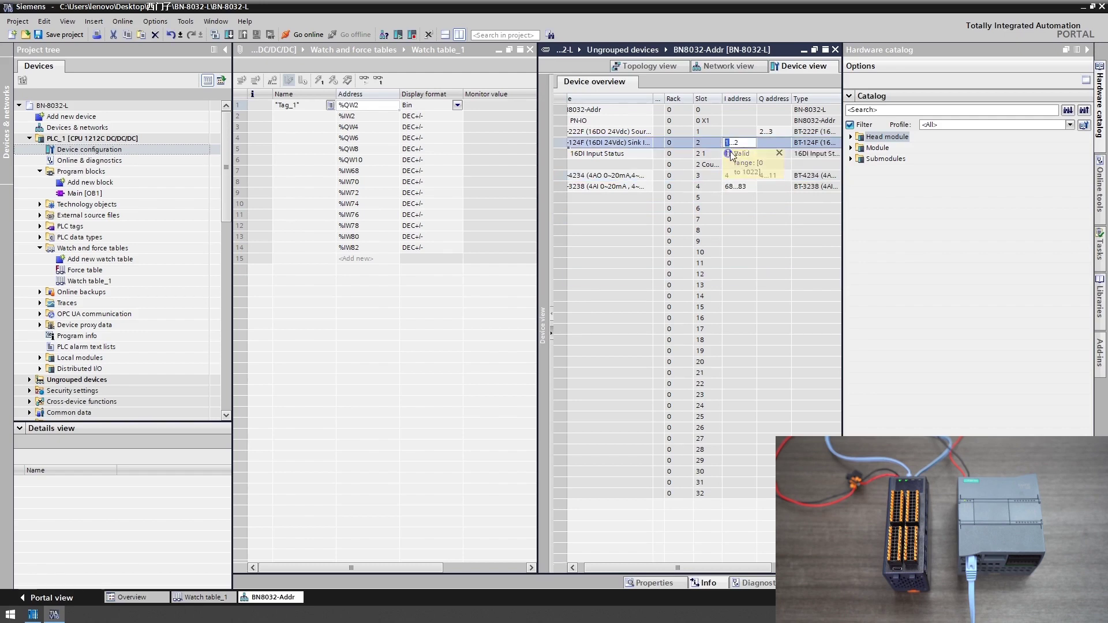
left_click(749, 143)
type("2")
left_click(770, 254)
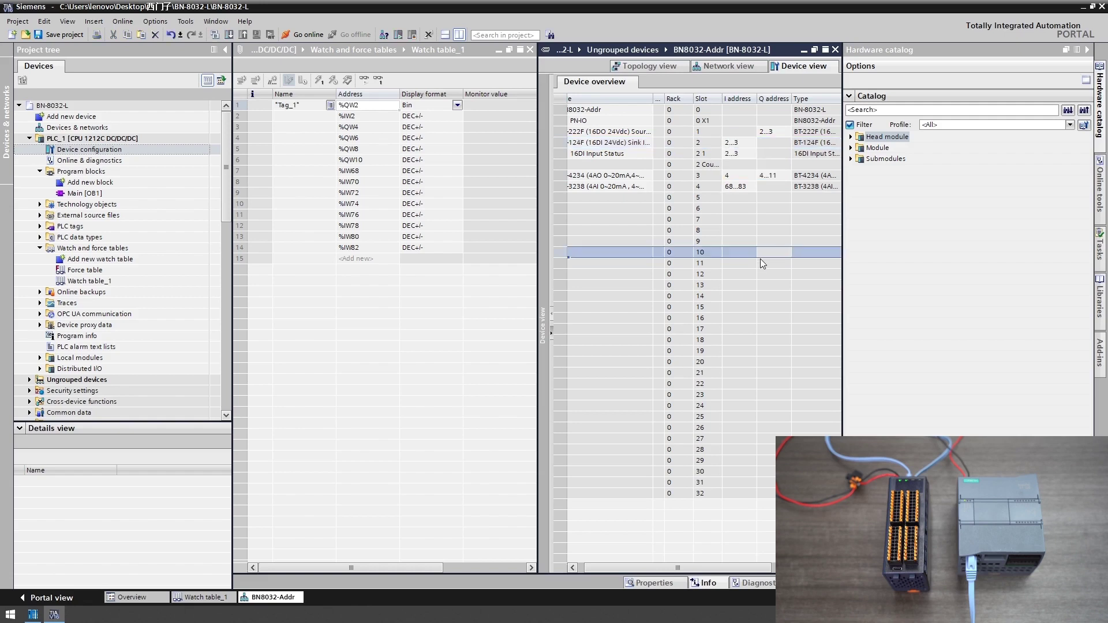
left_click(760, 258)
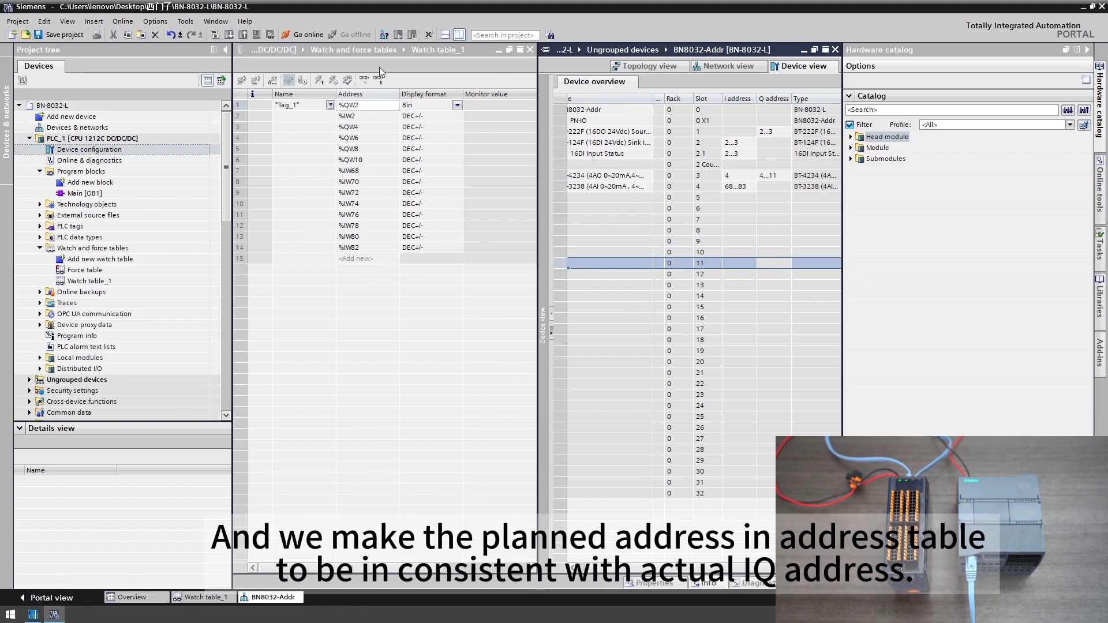
left_click(461, 35)
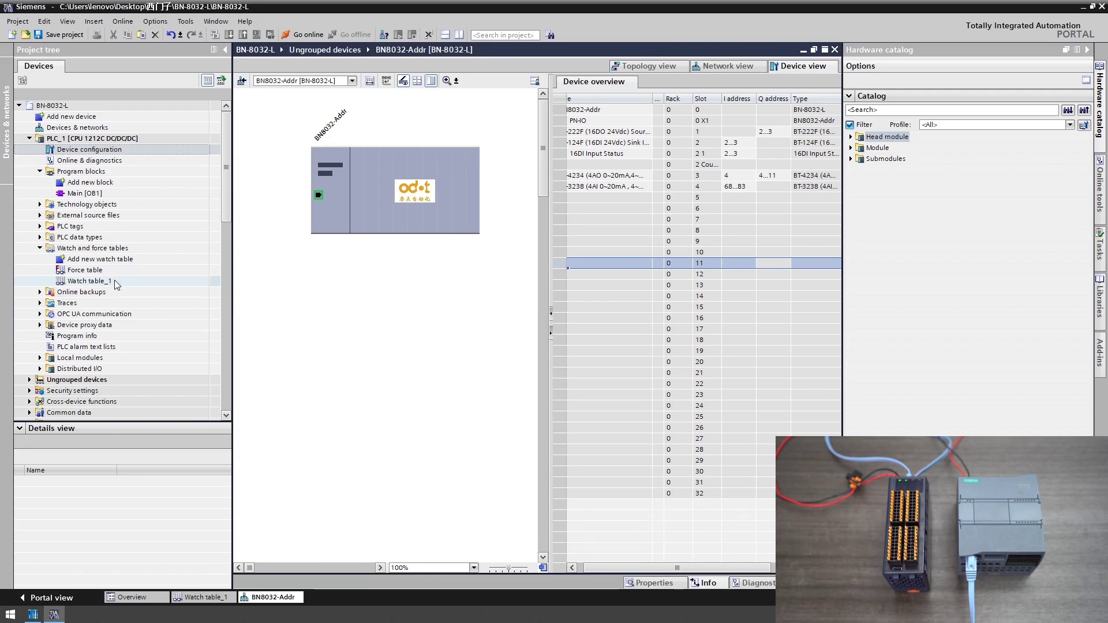
- Compare Watch table_1's addresses with the device overview side by side, then open Main [OB1]
double_click(86, 281)
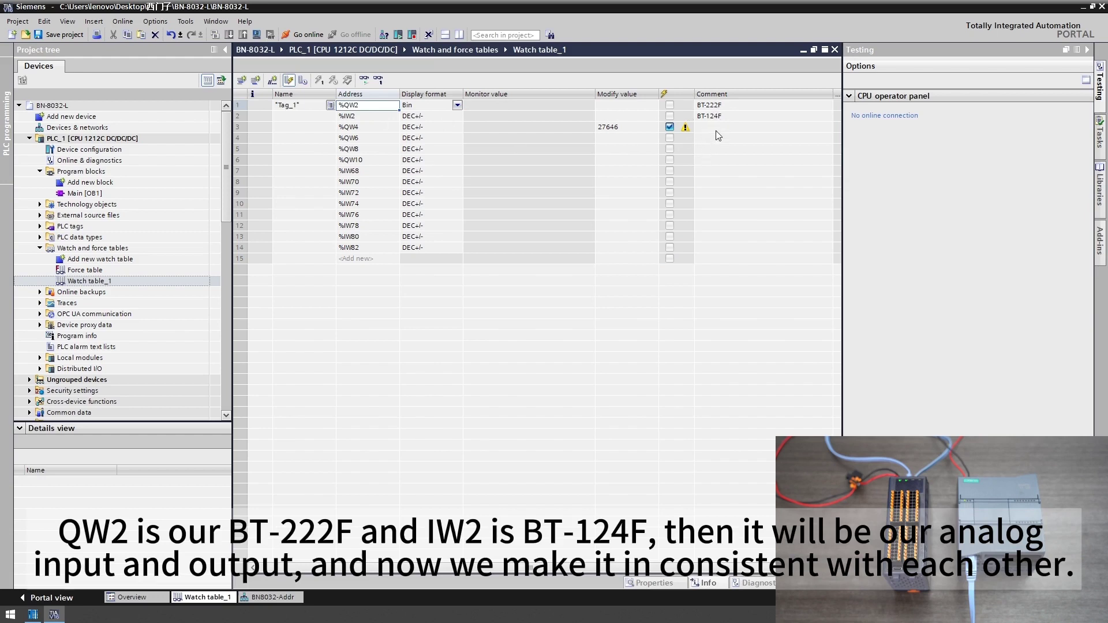
left_click(460, 35)
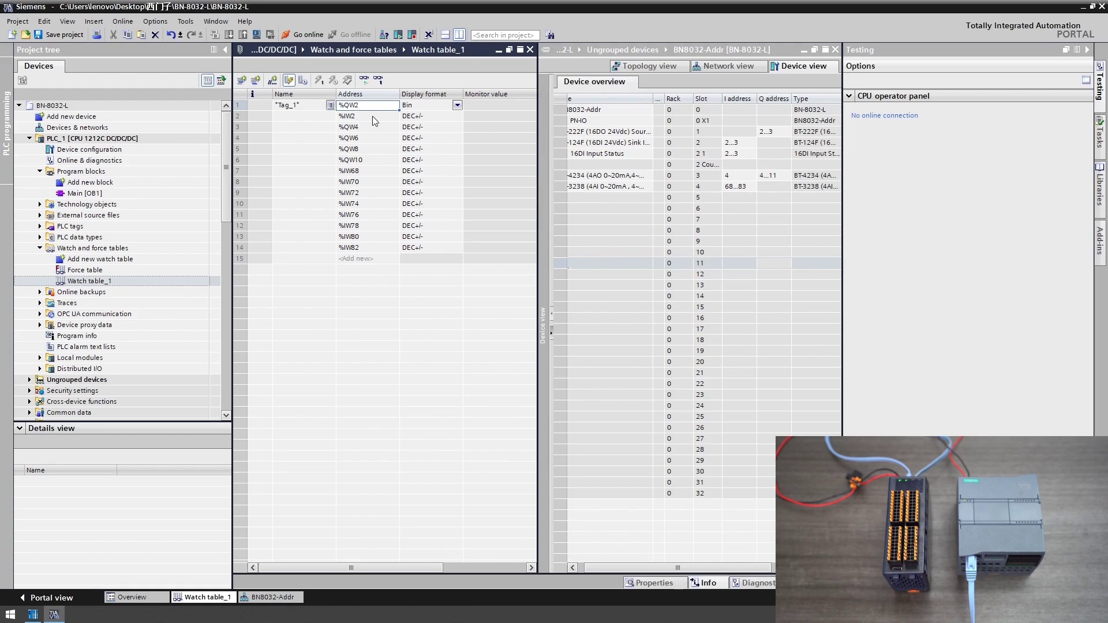
left_click_drag(743, 568, 733, 568)
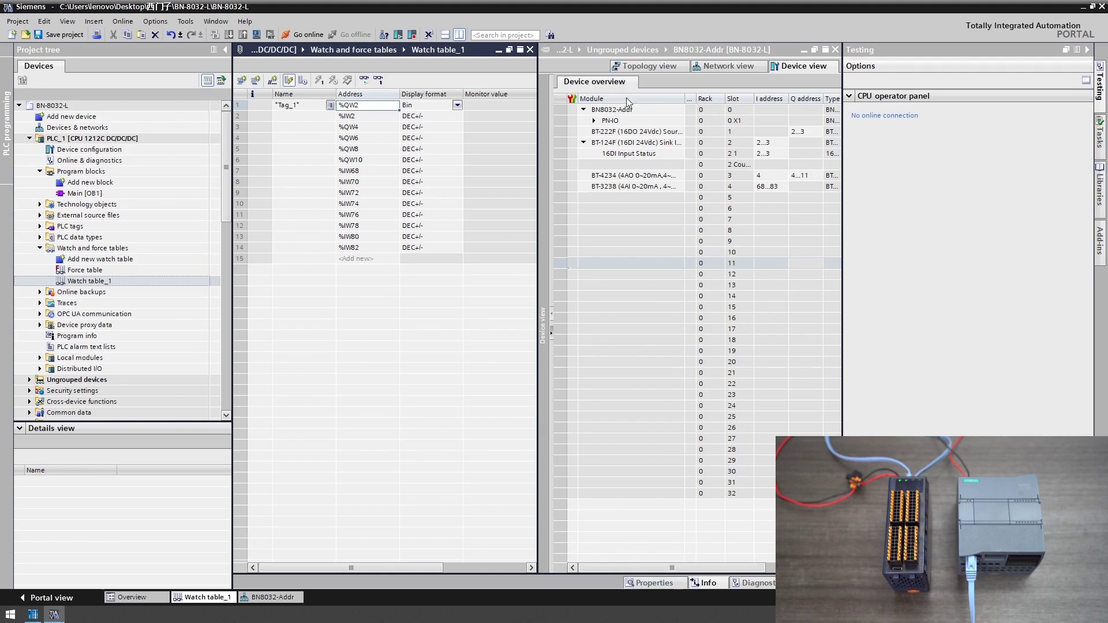
left_click(459, 34)
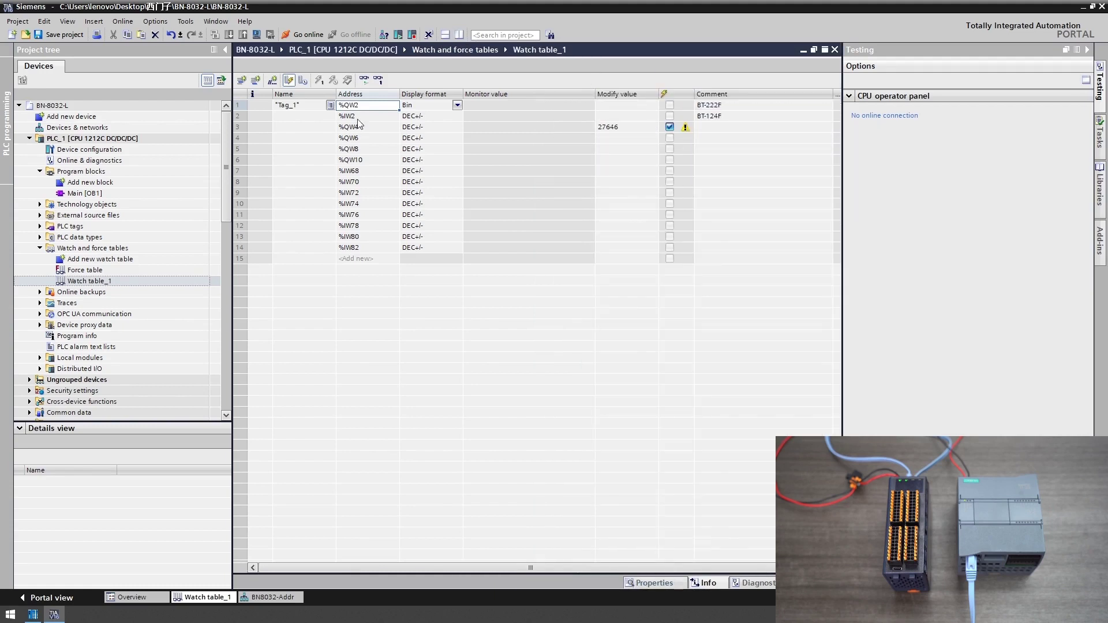
left_click(113, 193)
double_click(112, 193)
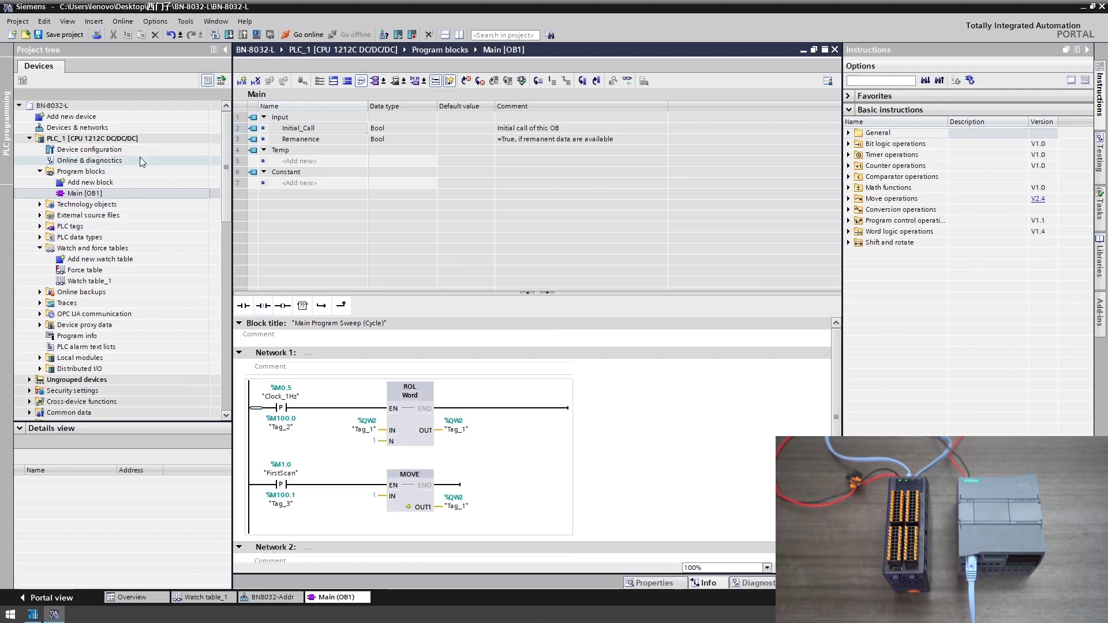
- Enable PLC_1's system and clock memory and download the project to it
right_click(125, 138)
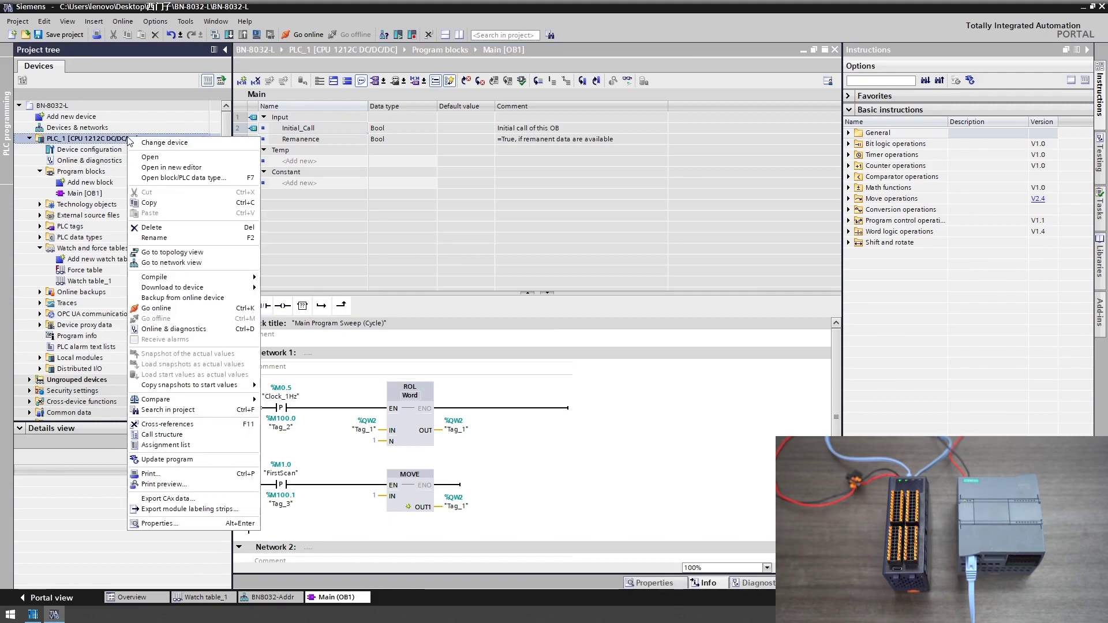
left_click(184, 524)
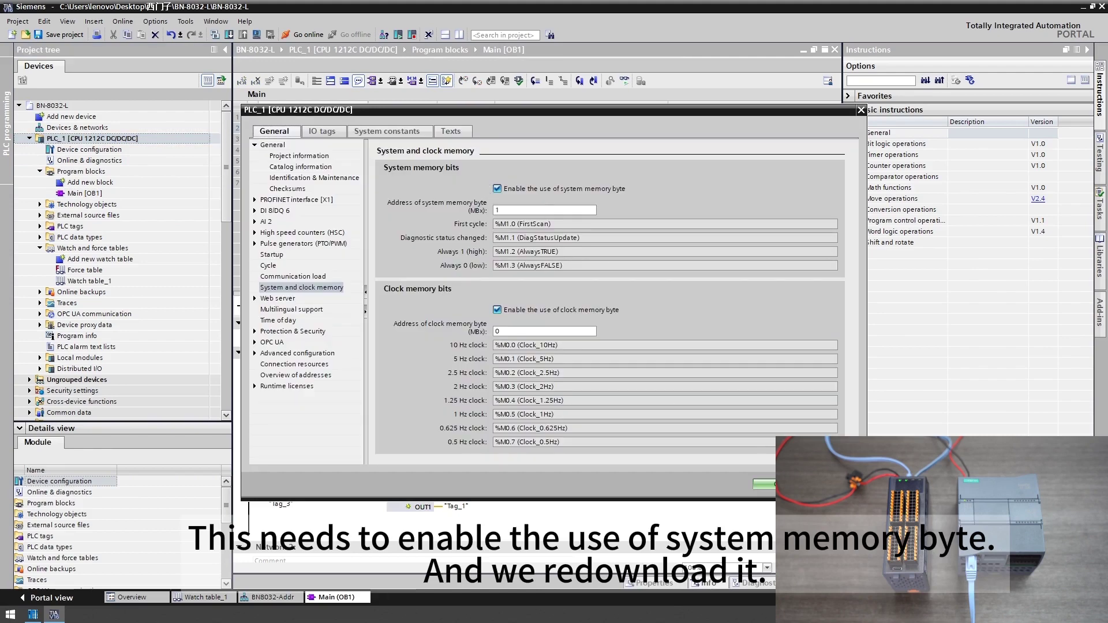
left_click(763, 484)
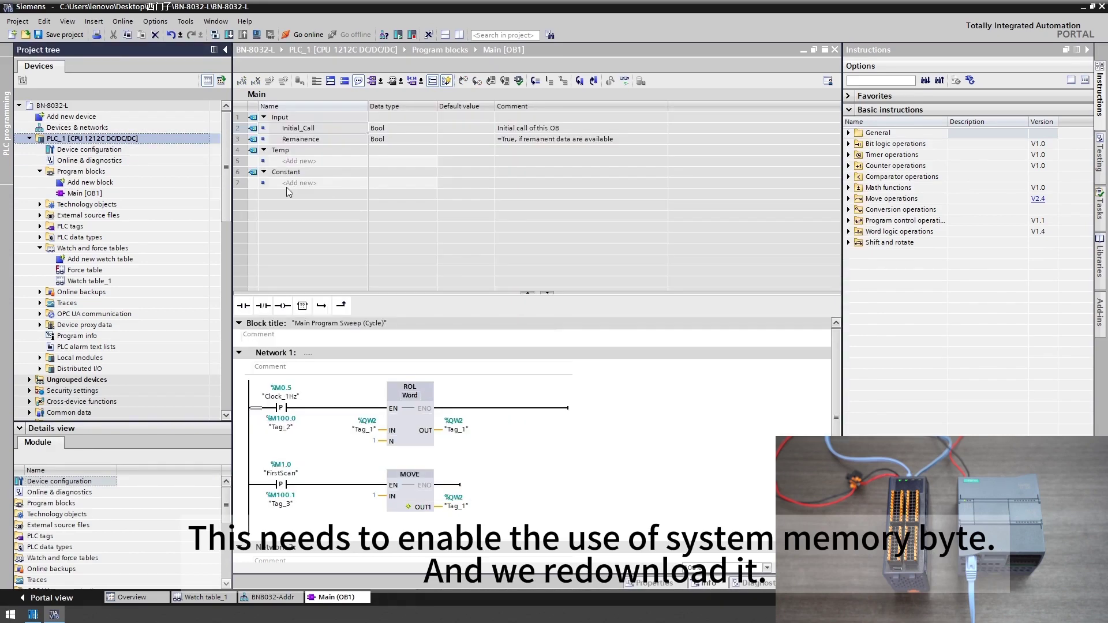
left_click(229, 36)
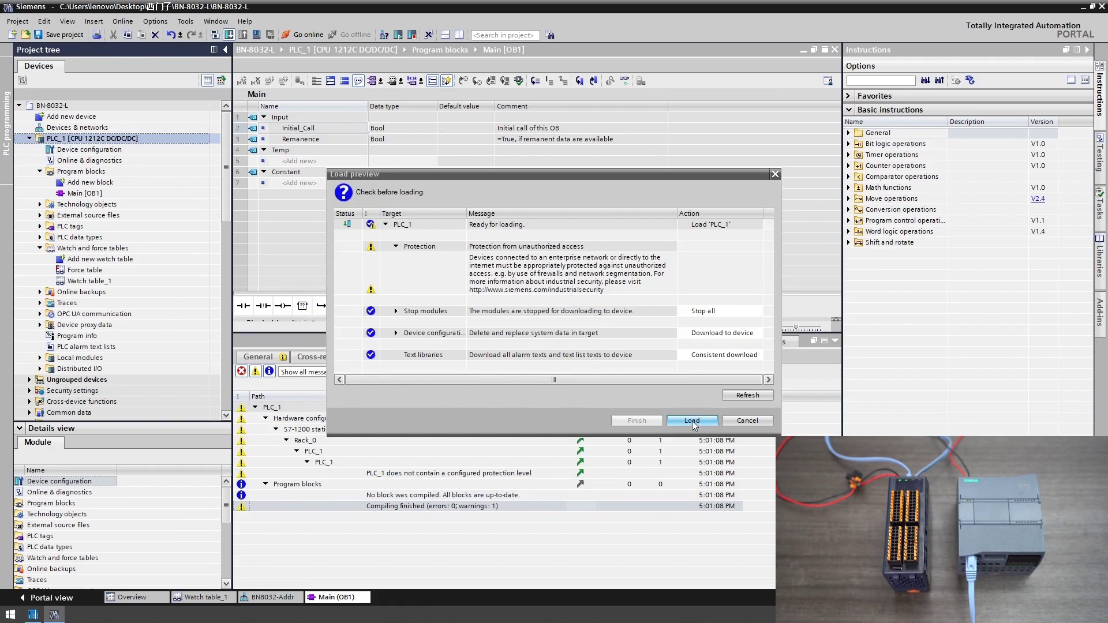
left_click(692, 419)
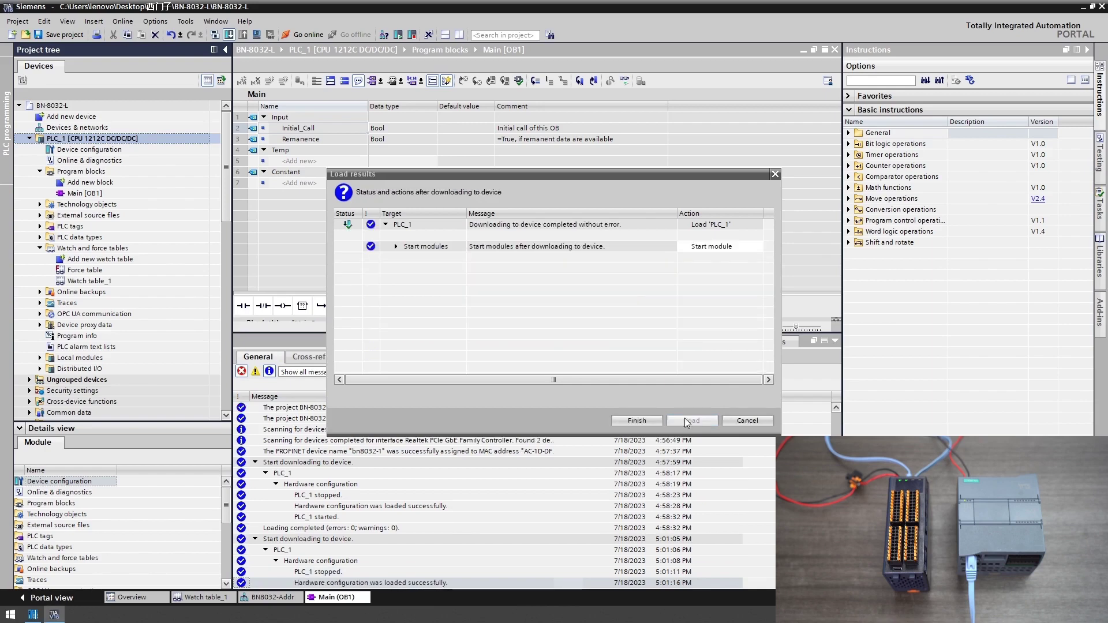
left_click(638, 421)
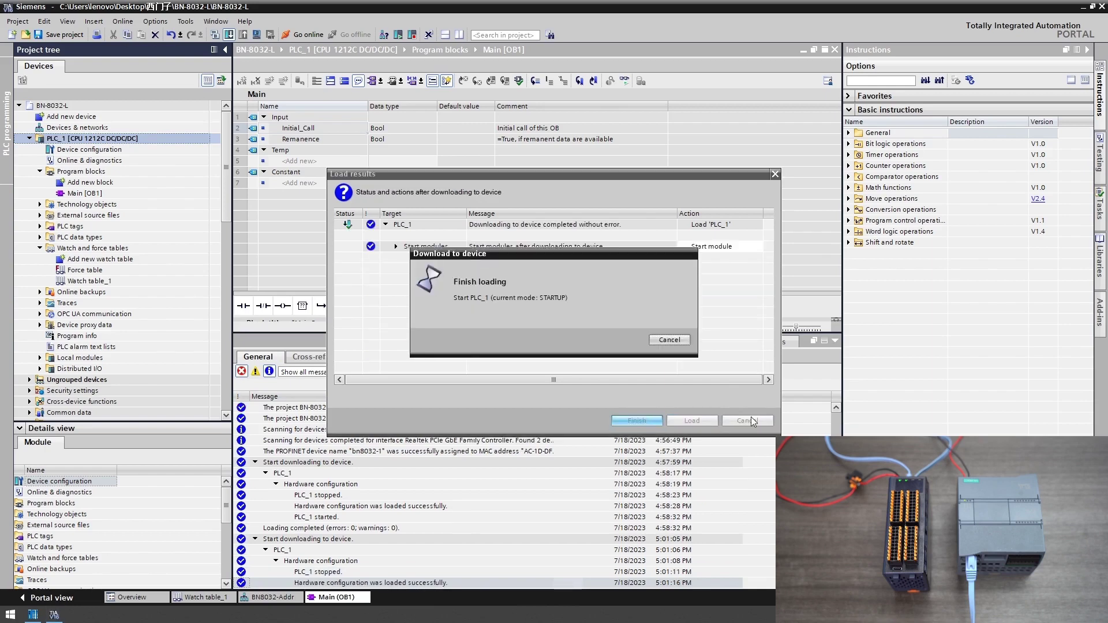
- Switch the PLC_1 CPU to RUN mode
left_click(834, 341)
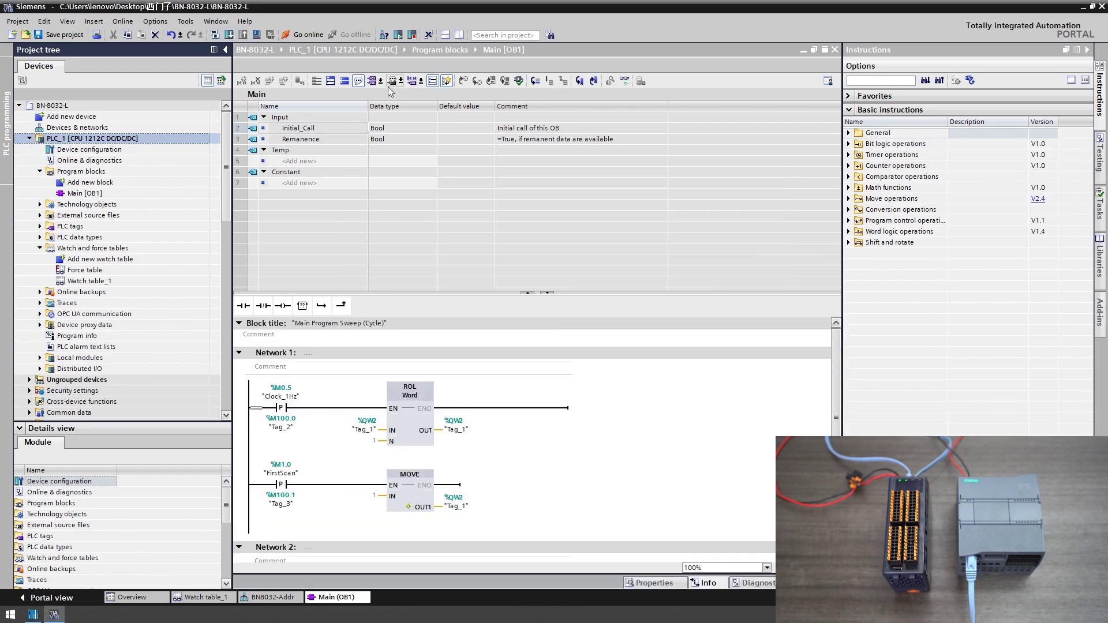
left_click(398, 36)
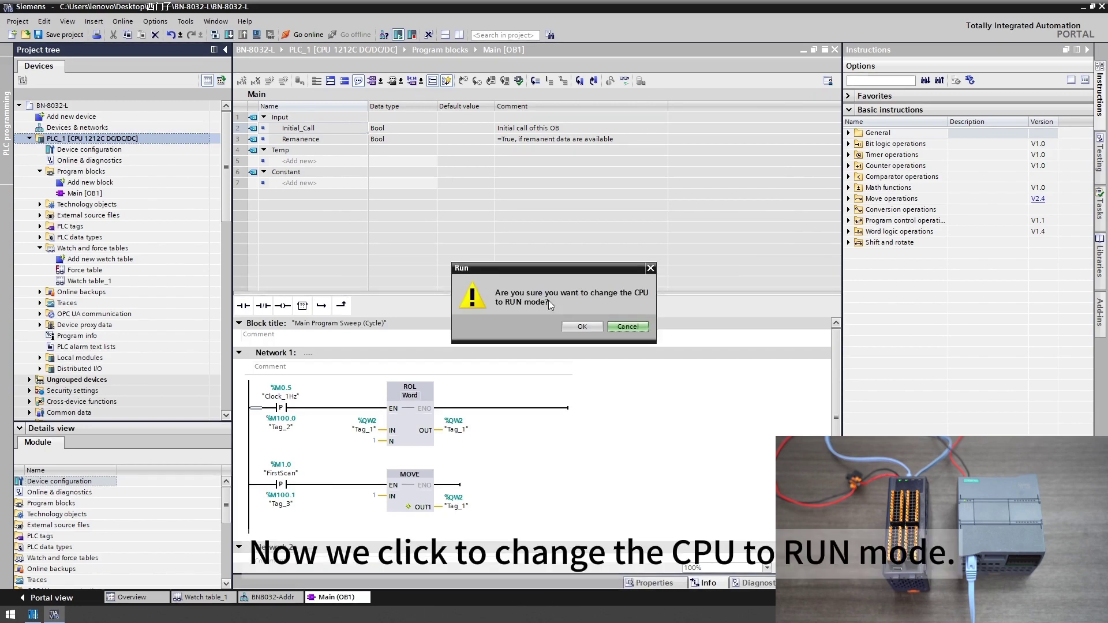
left_click(577, 328)
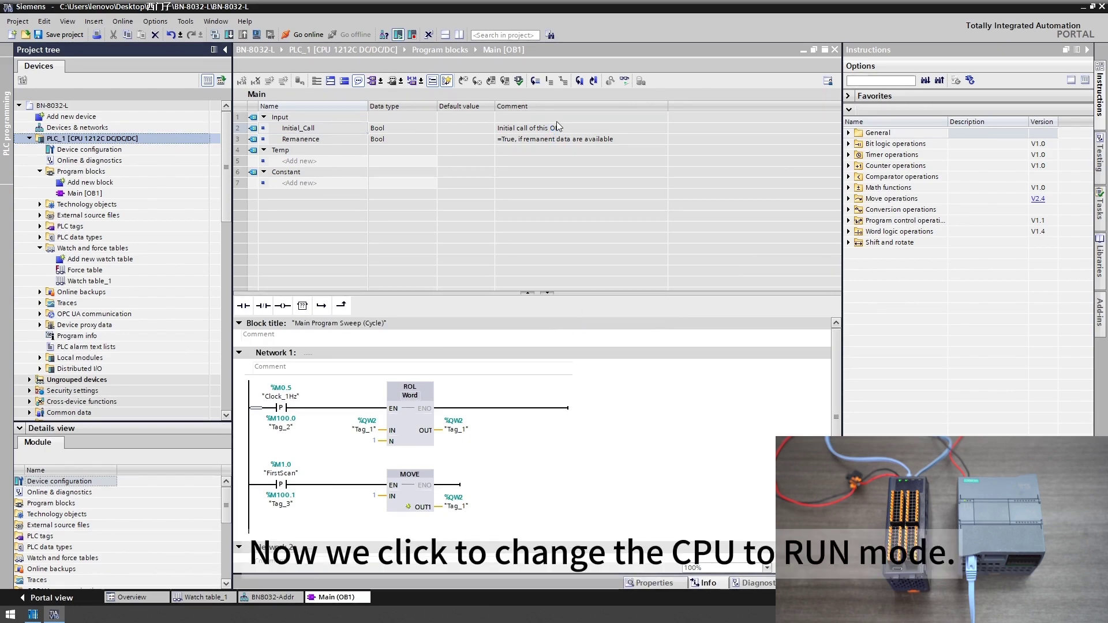
- Switch on monitoring in Main [OB1] to watch %QW2 rotate its bit, now 16#0002
left_click(624, 81)
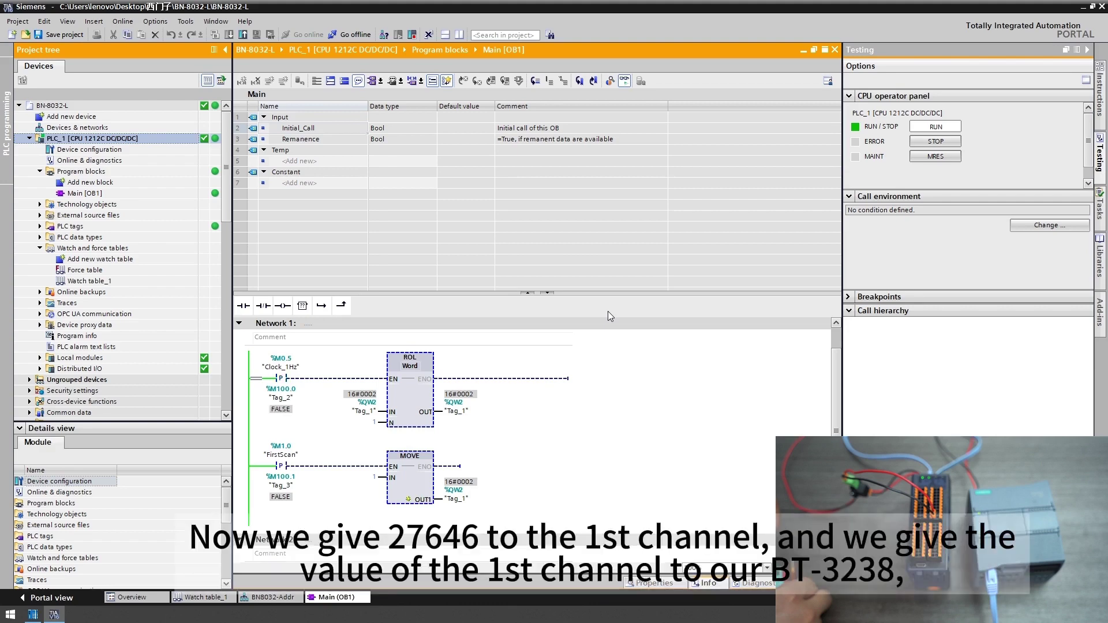
- Open Watch table_1, monitor all values, and write 27646 to %QW4 immediately
left_click(99, 281)
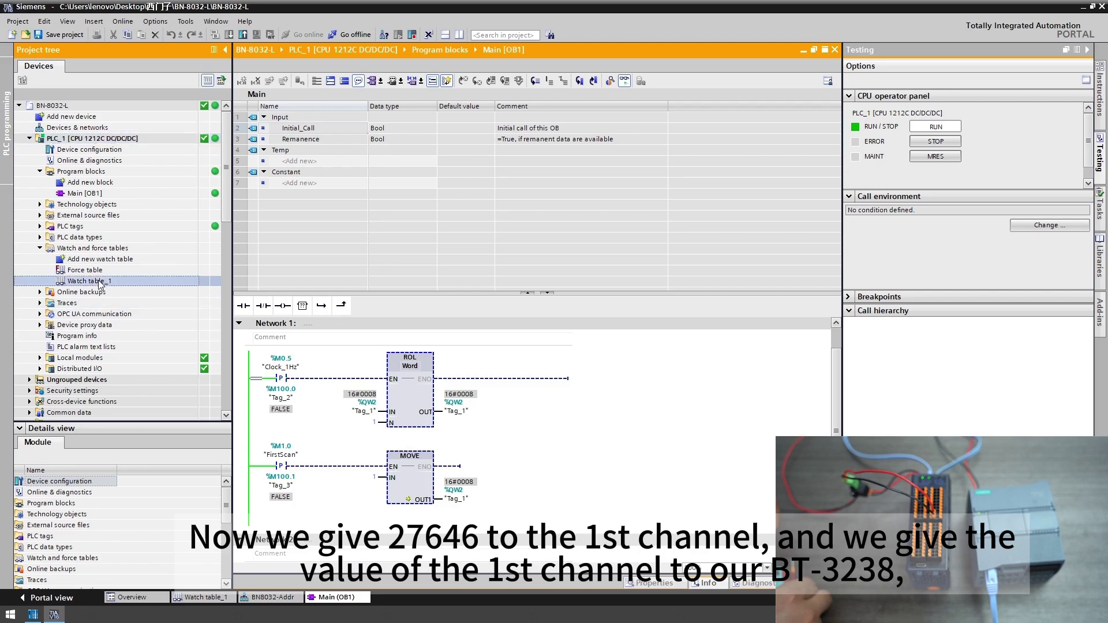
double_click(99, 281)
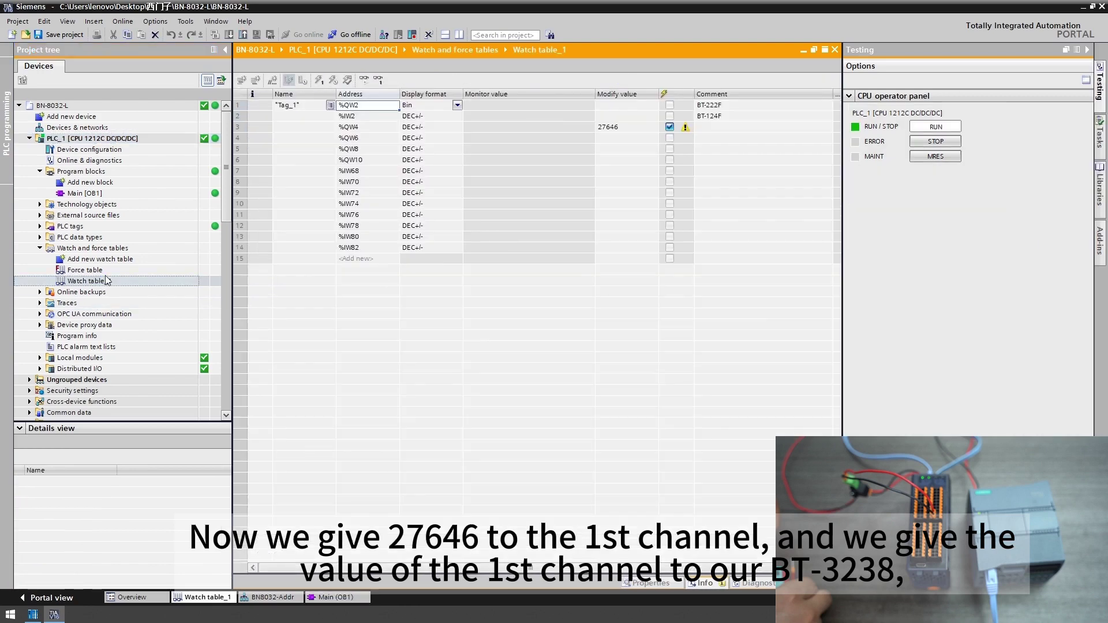
left_click(365, 80)
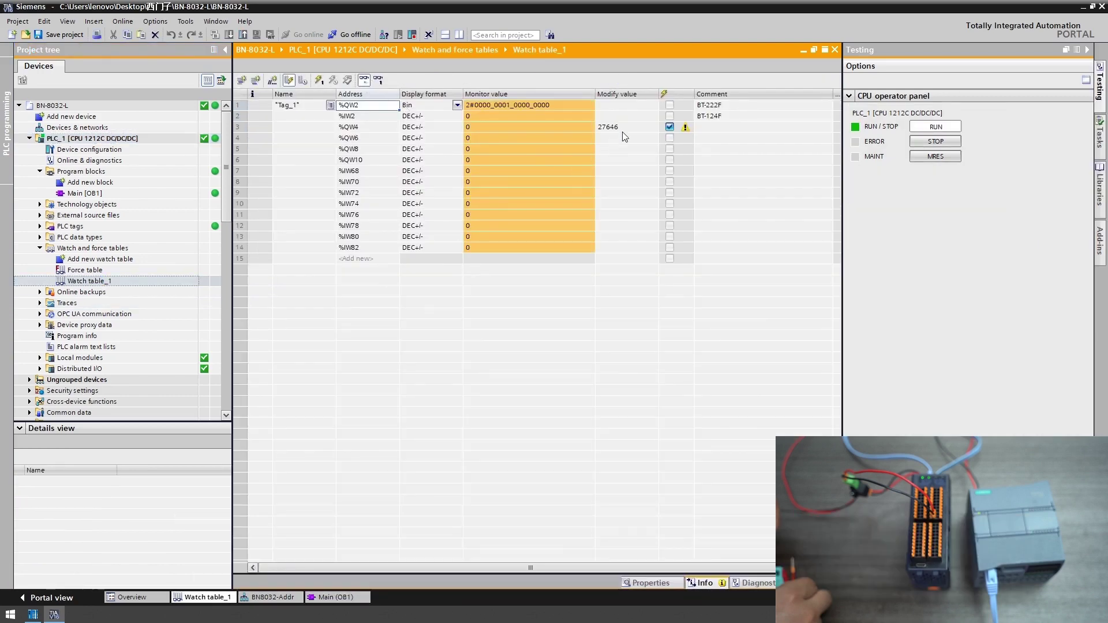
left_click(319, 80)
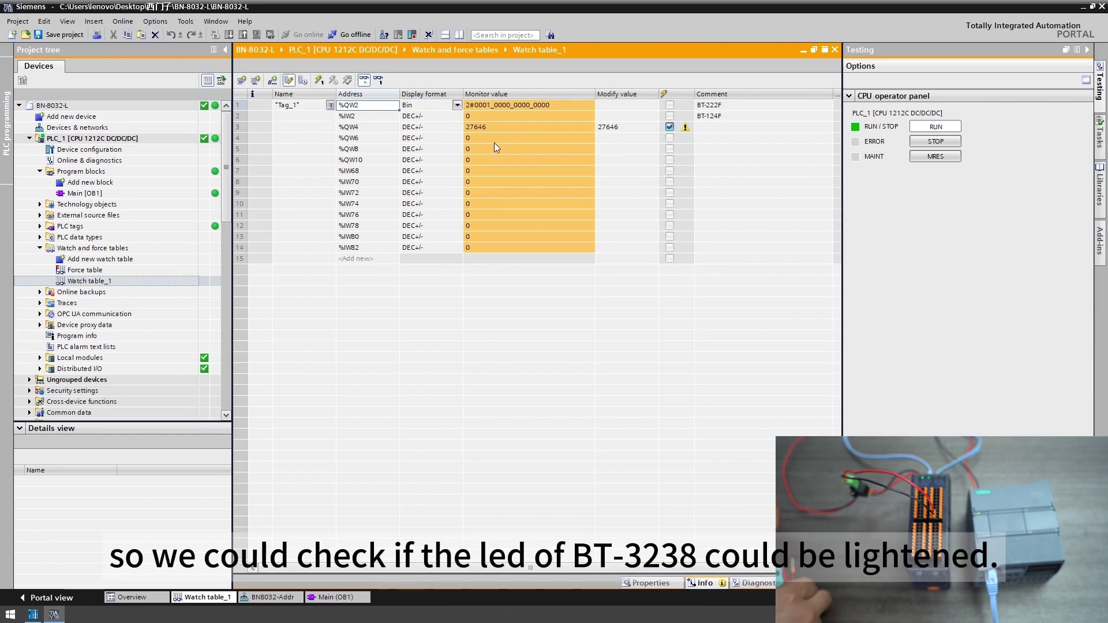